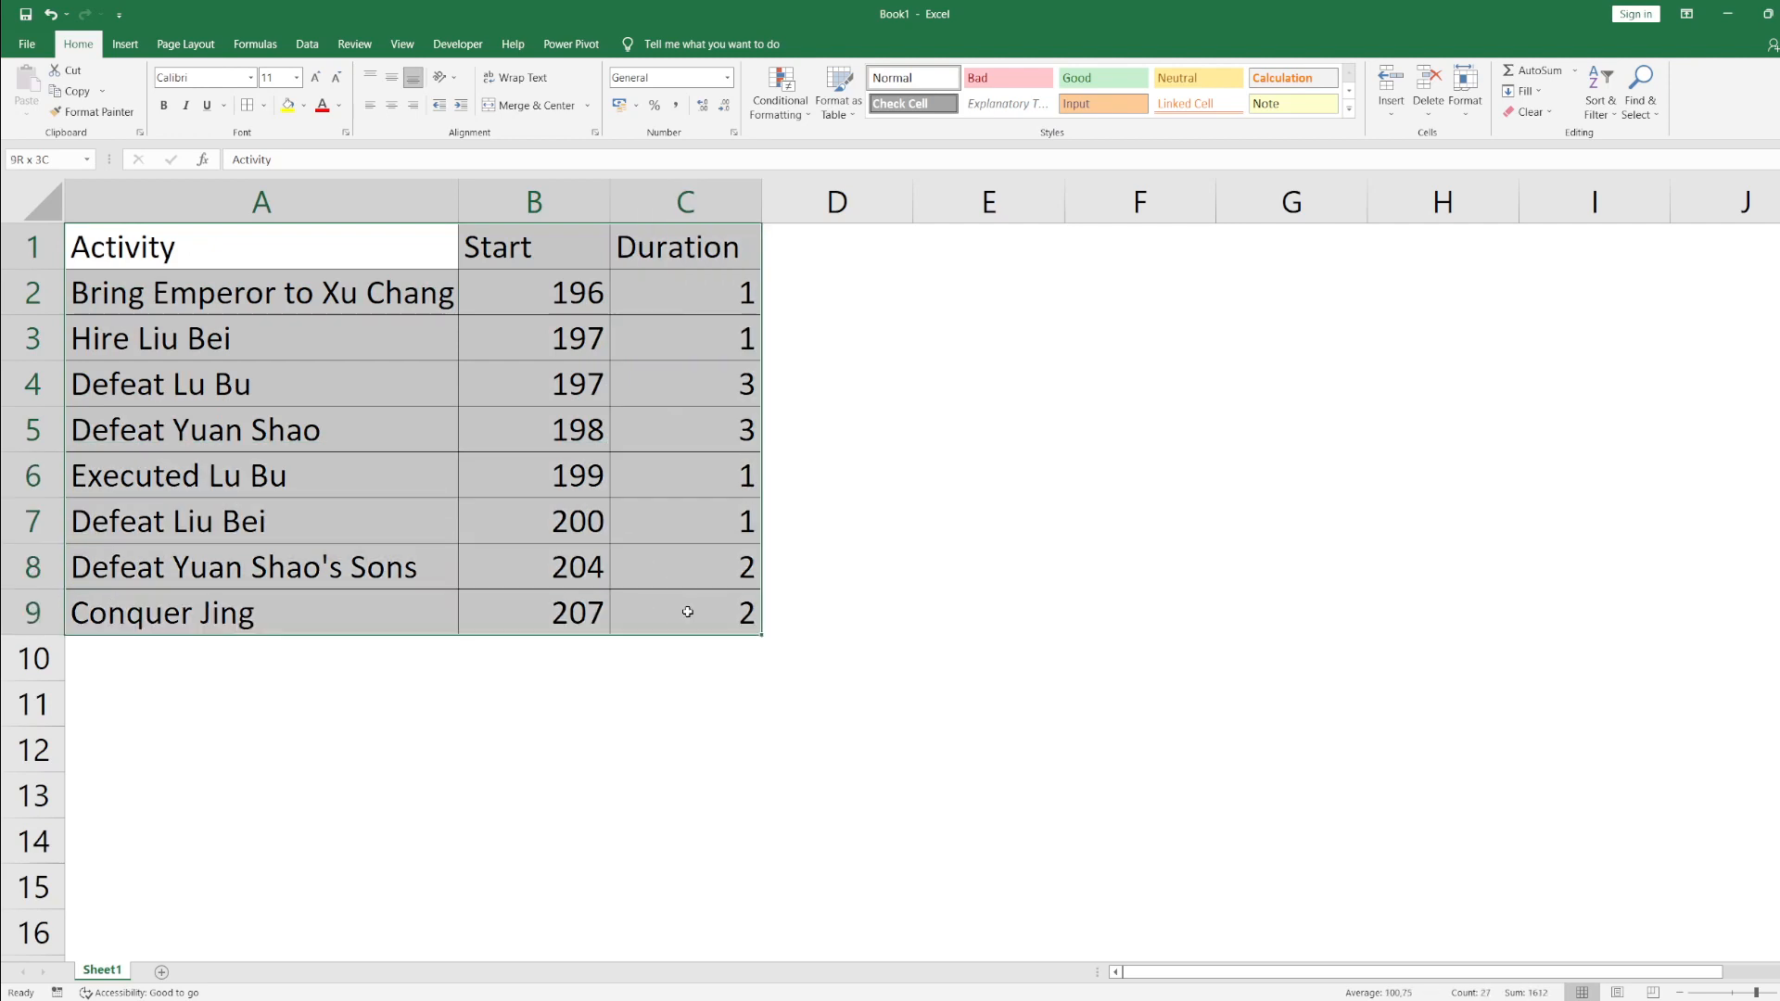
Step: Examine the table in A1:C9 and its Activity, Start and Duration columns
left_click(547, 384)
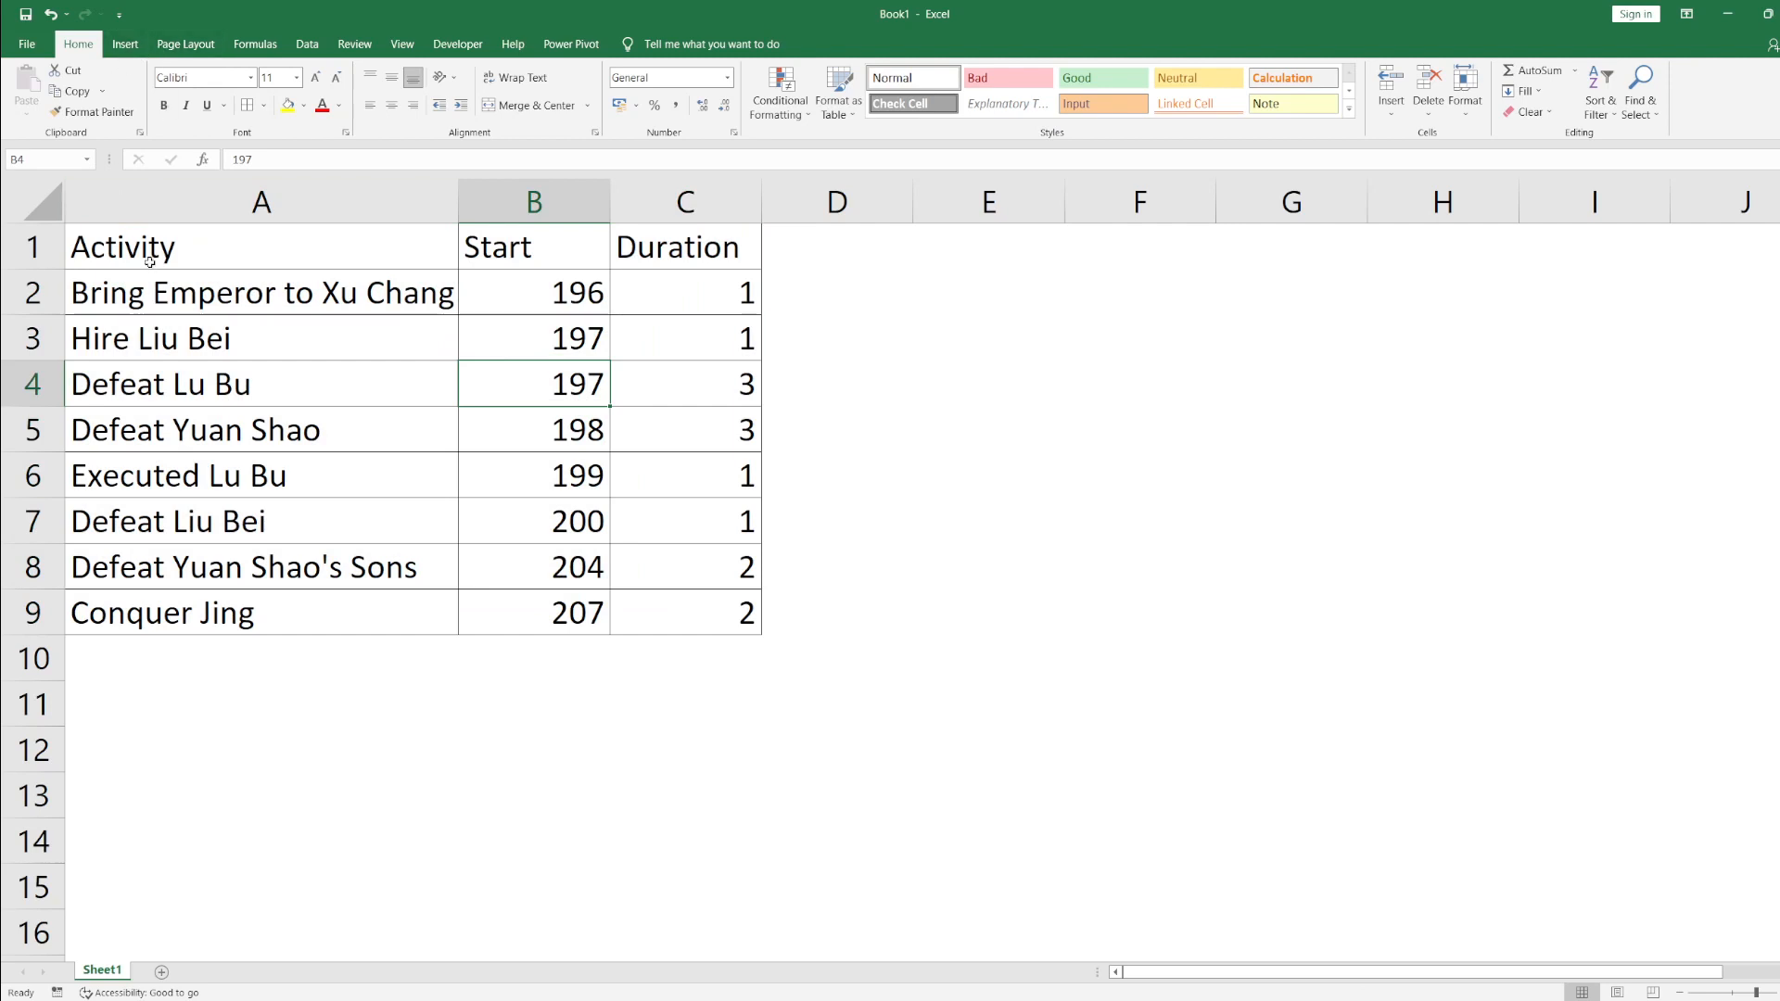
left_click_drag(149, 263, 655, 616)
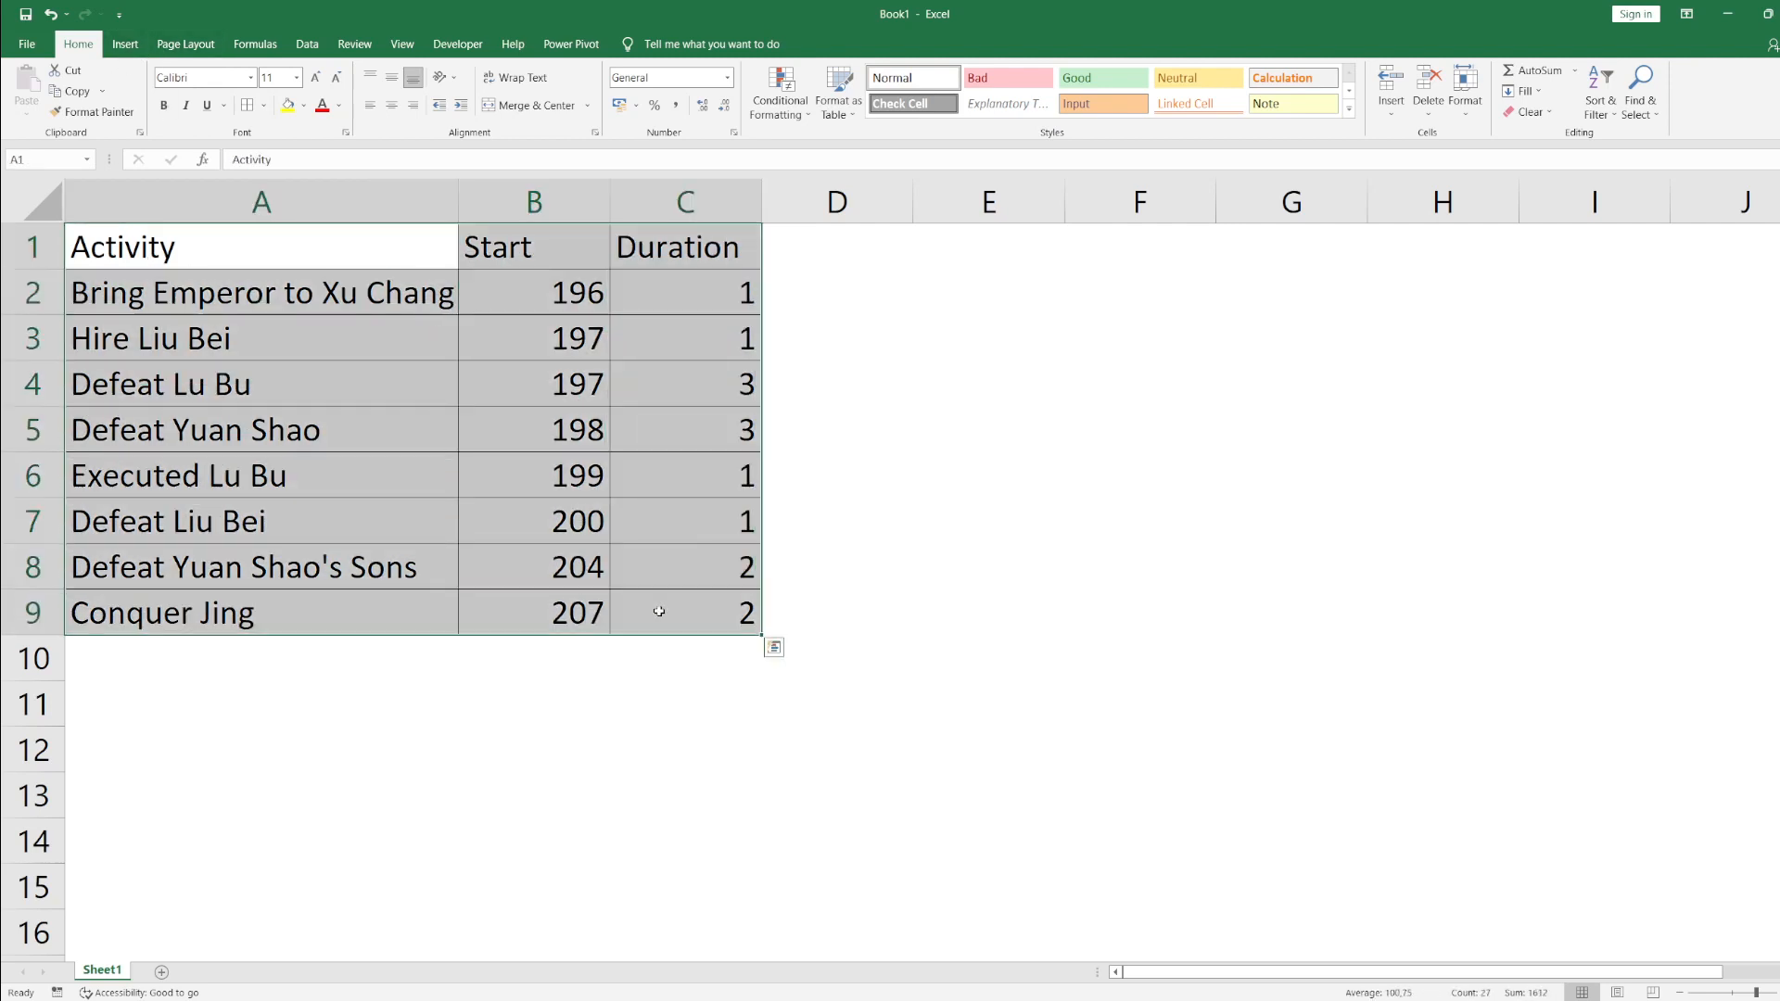
left_click(307, 332)
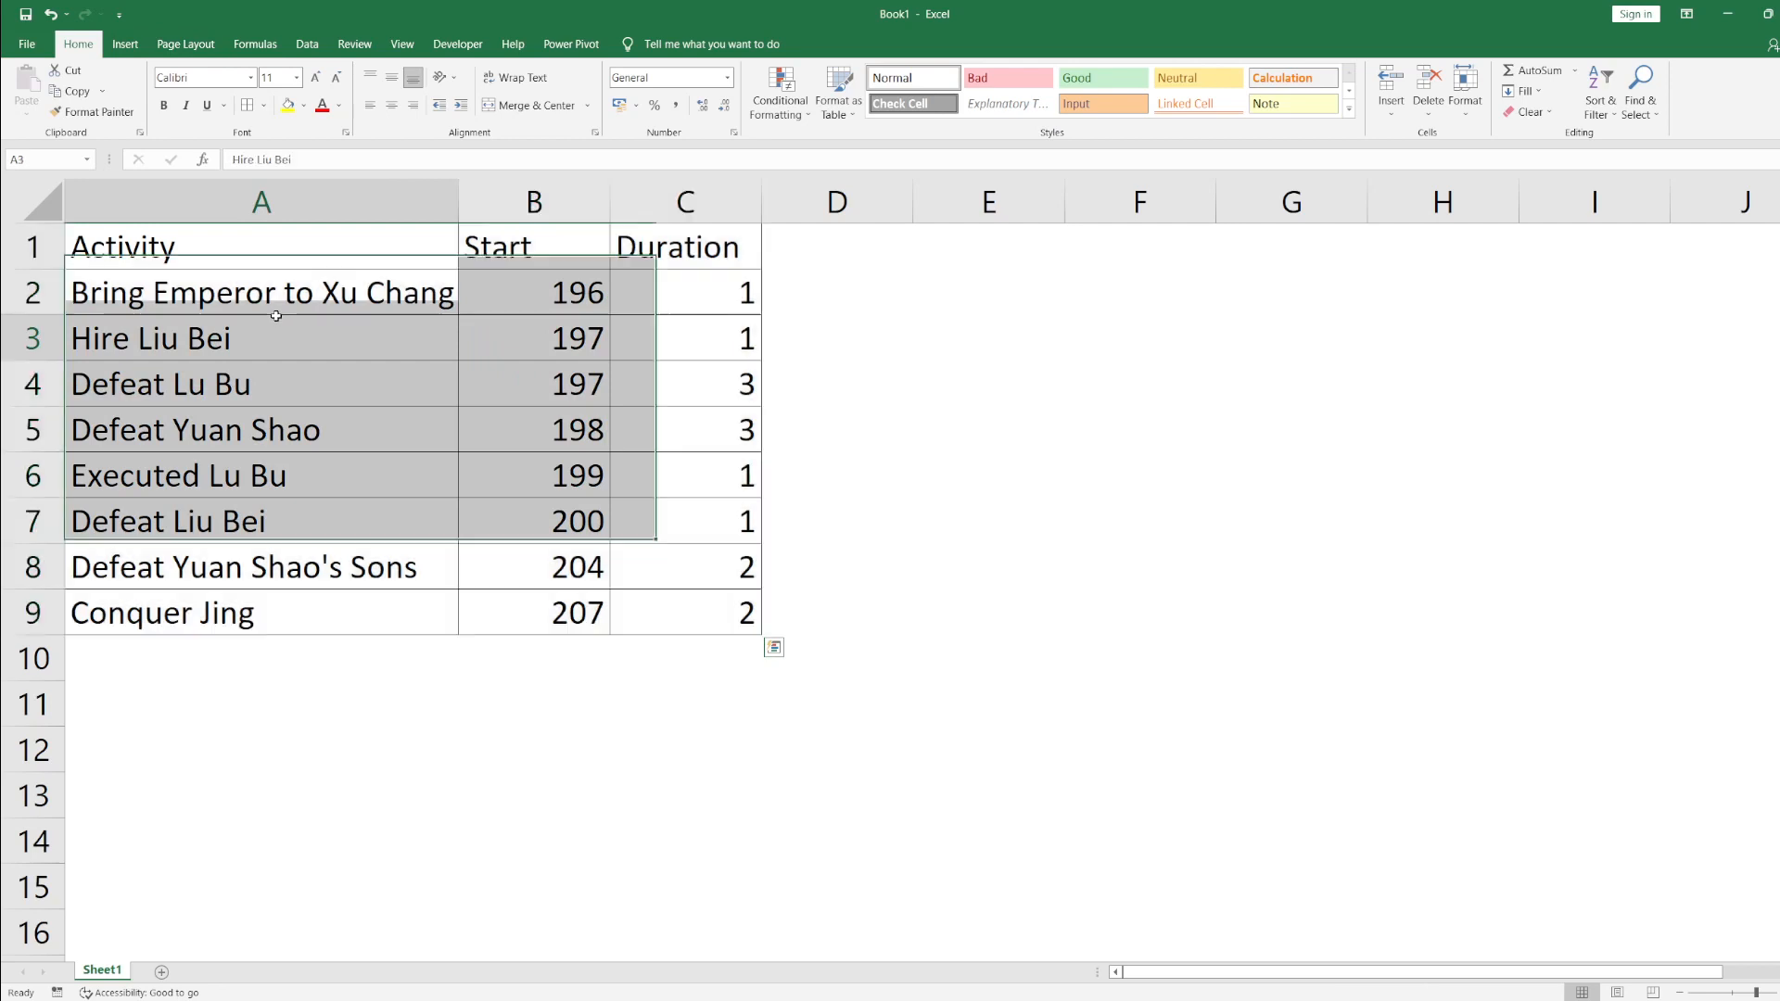
left_click(122, 45)
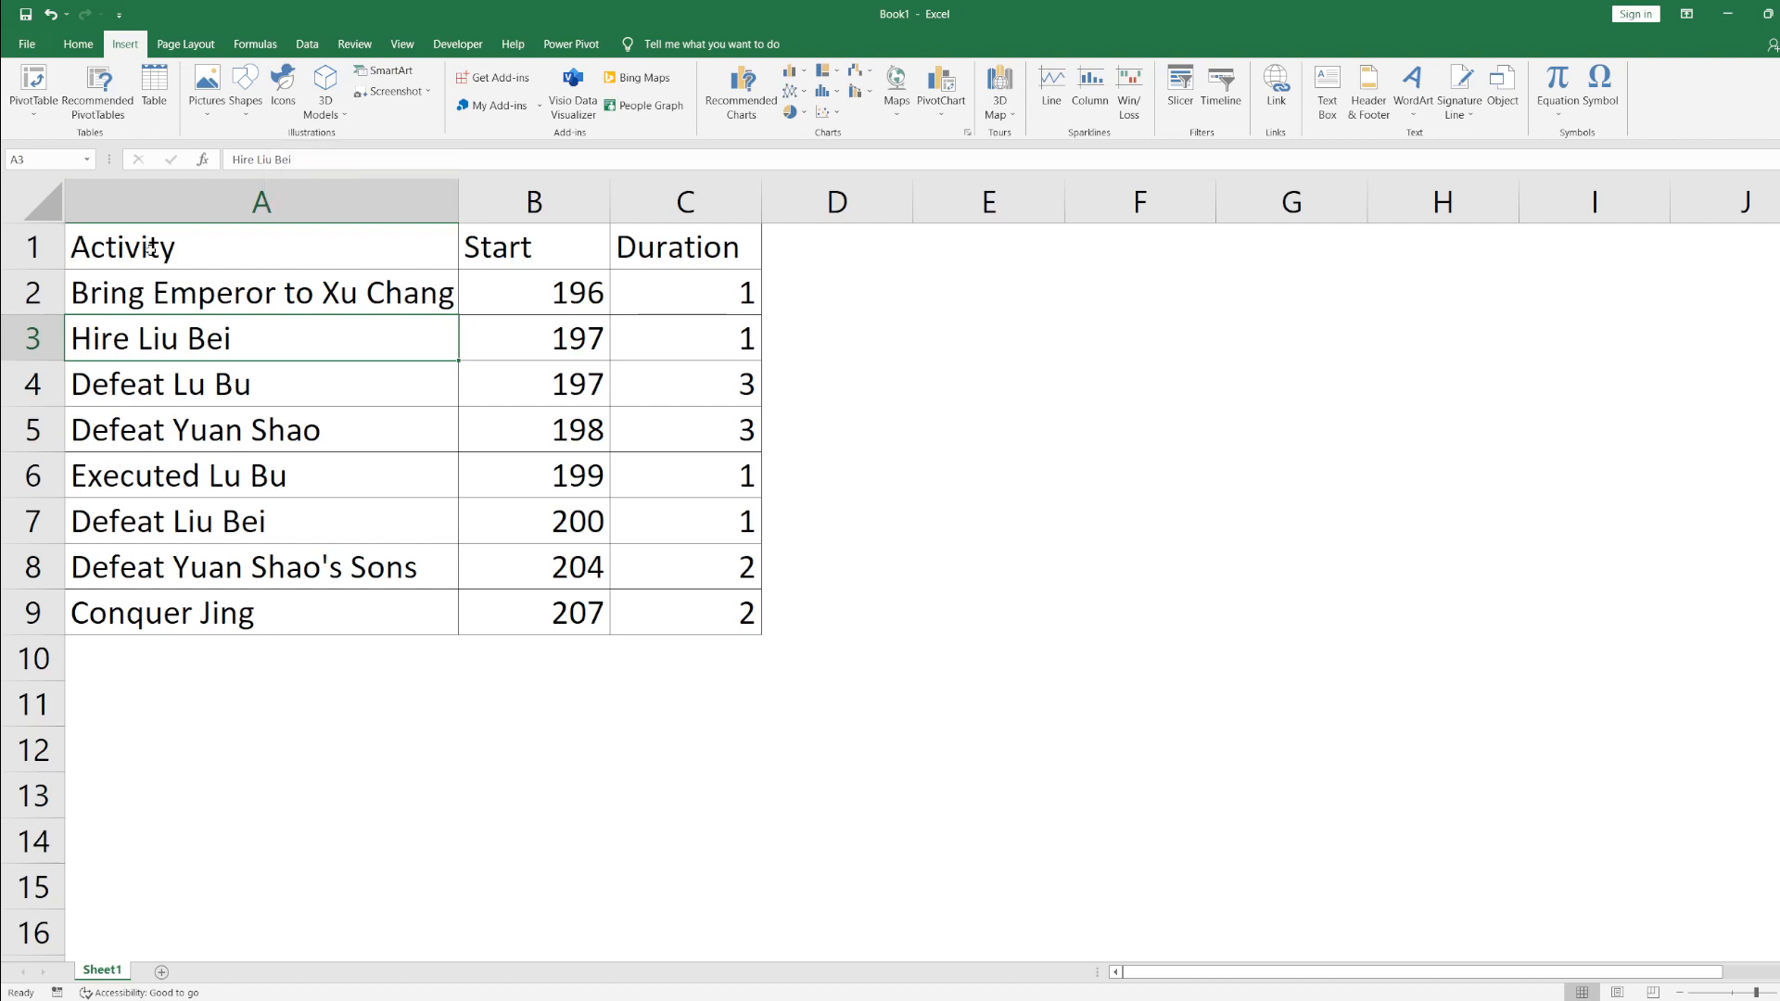
left_click_drag(150, 250, 727, 600)
left_click(727, 600)
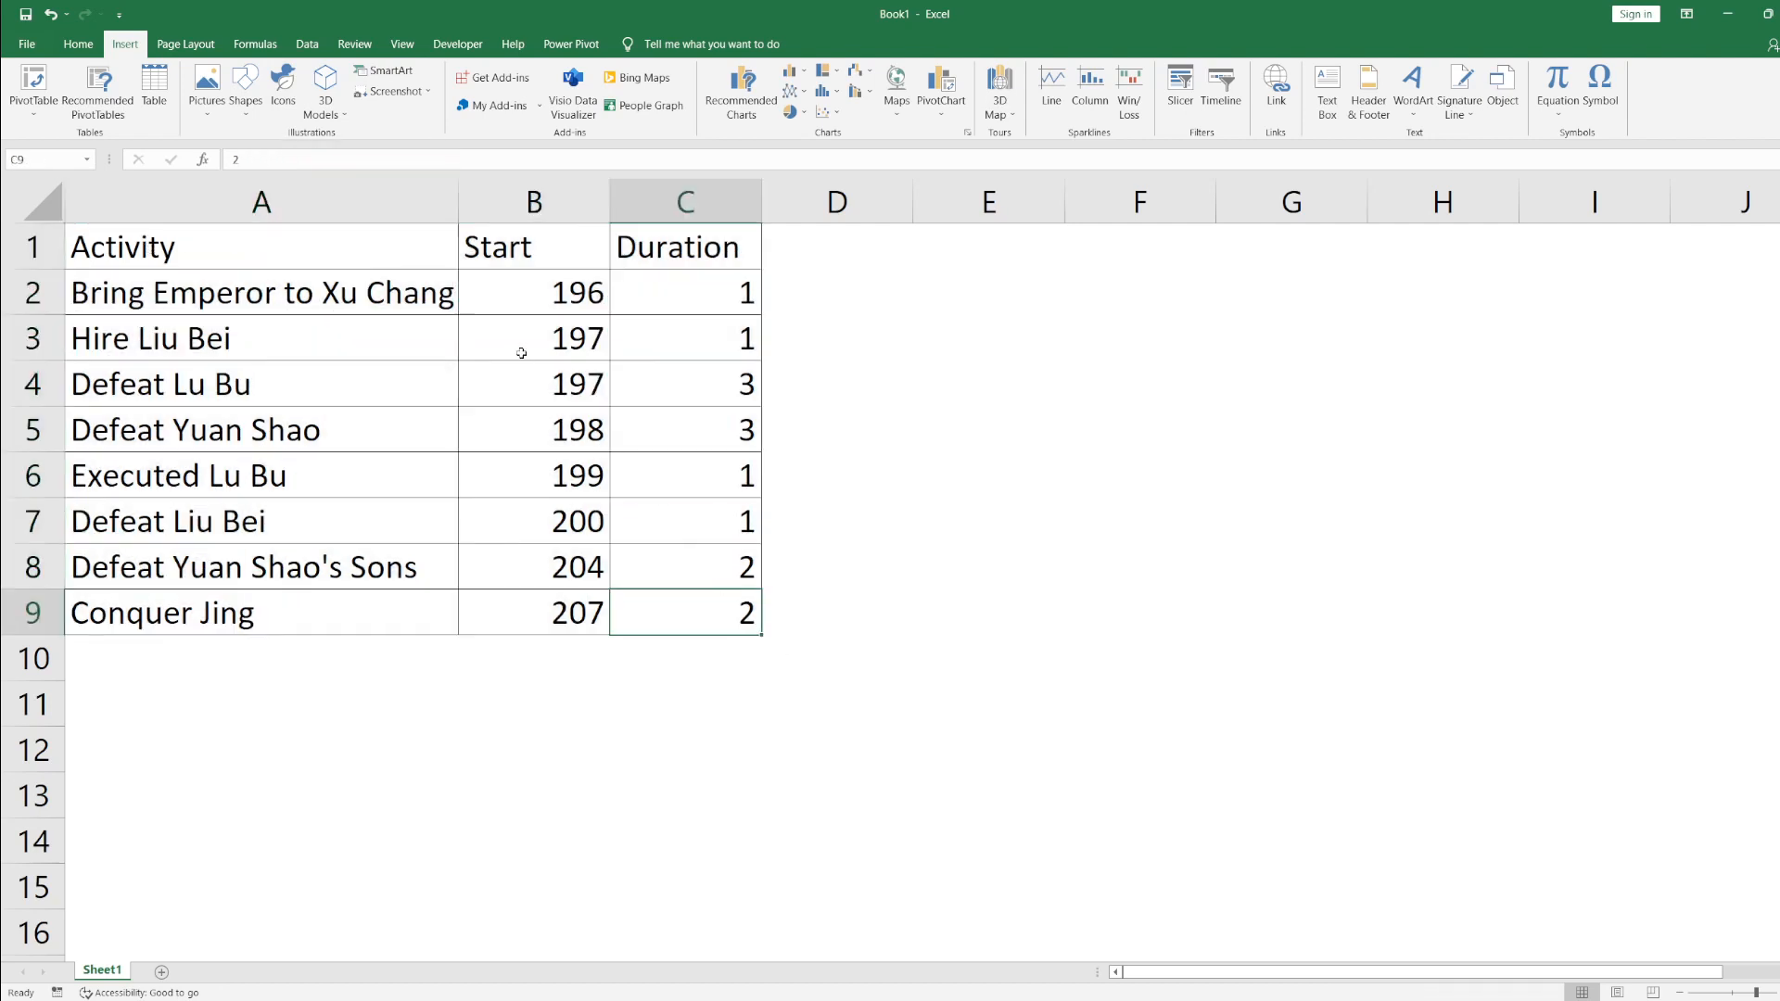
left_click(261, 201)
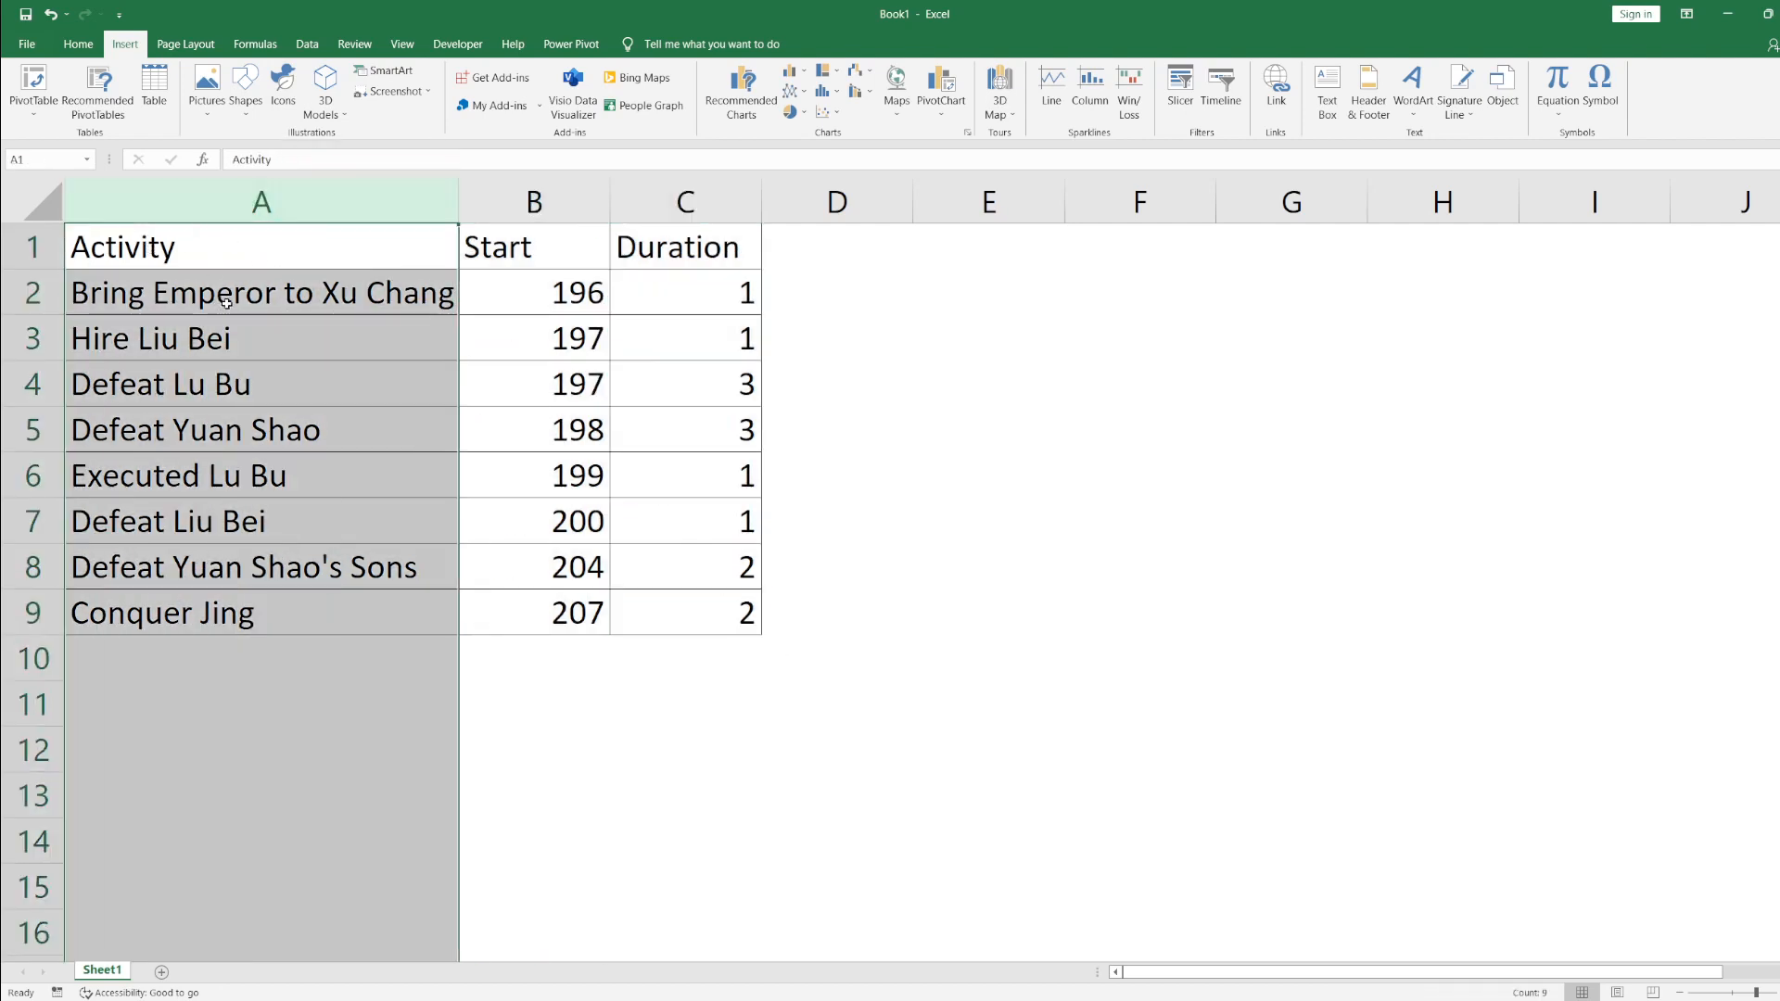
left_click(536, 199)
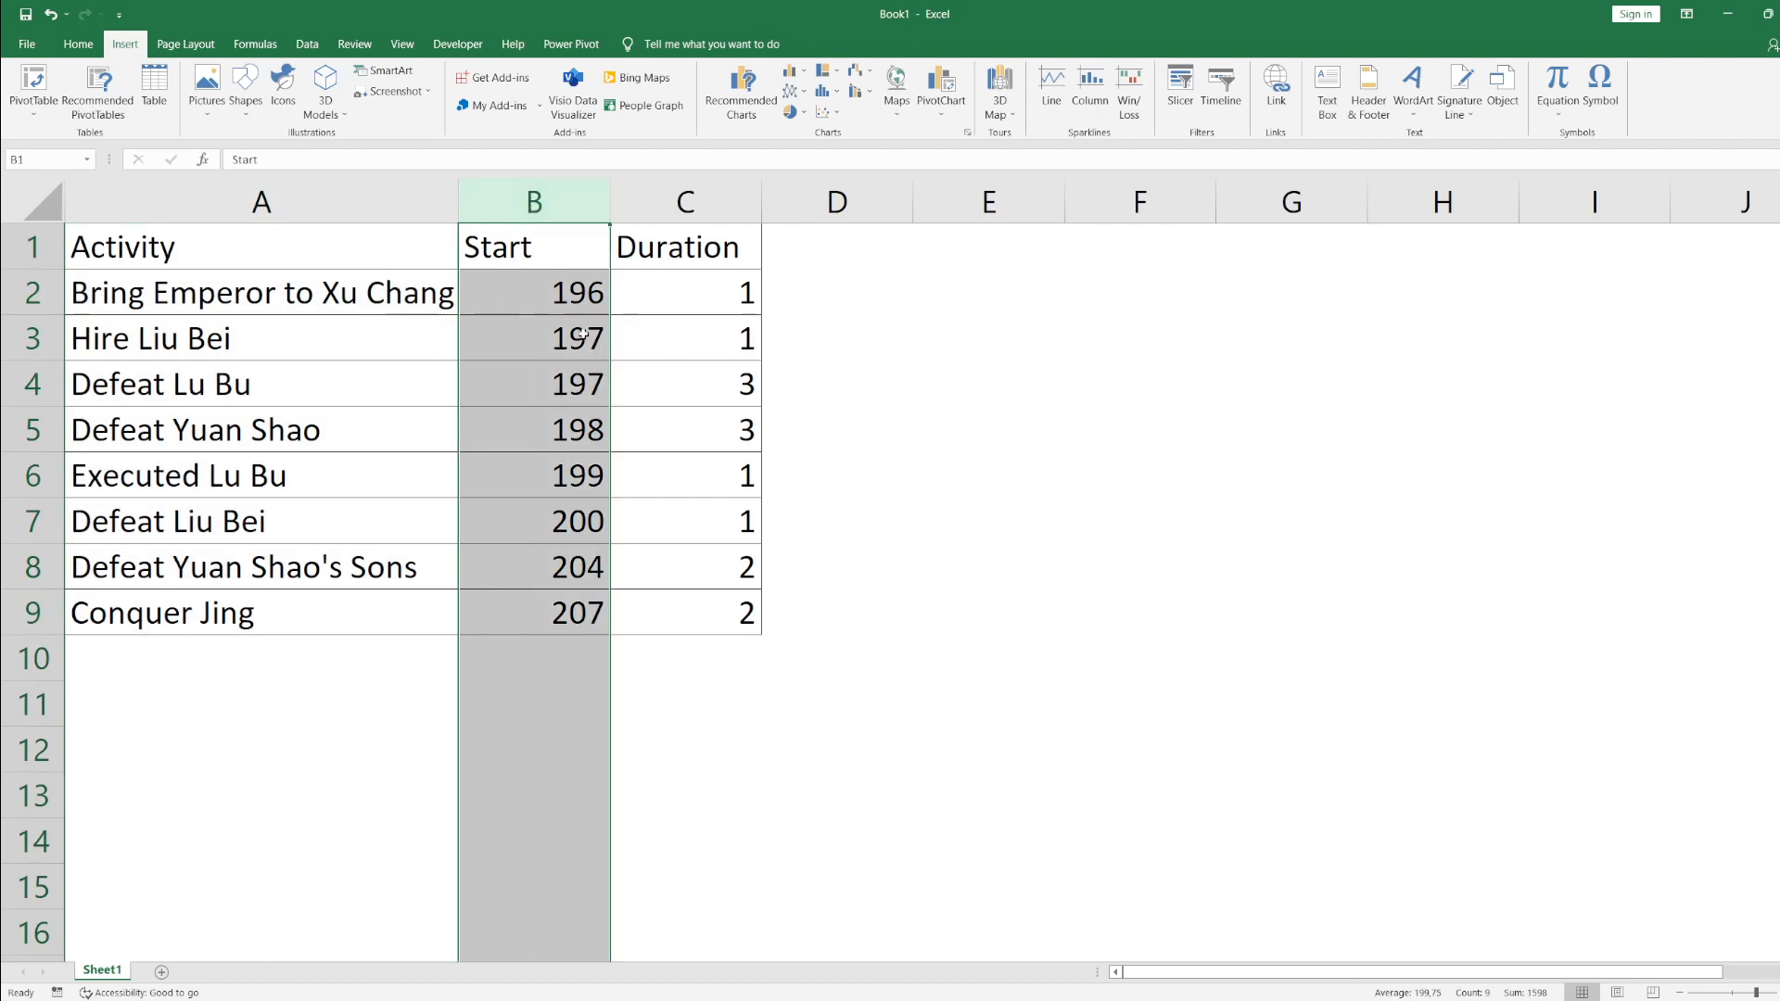
left_click(573, 298)
left_click(557, 339)
left_click(560, 308)
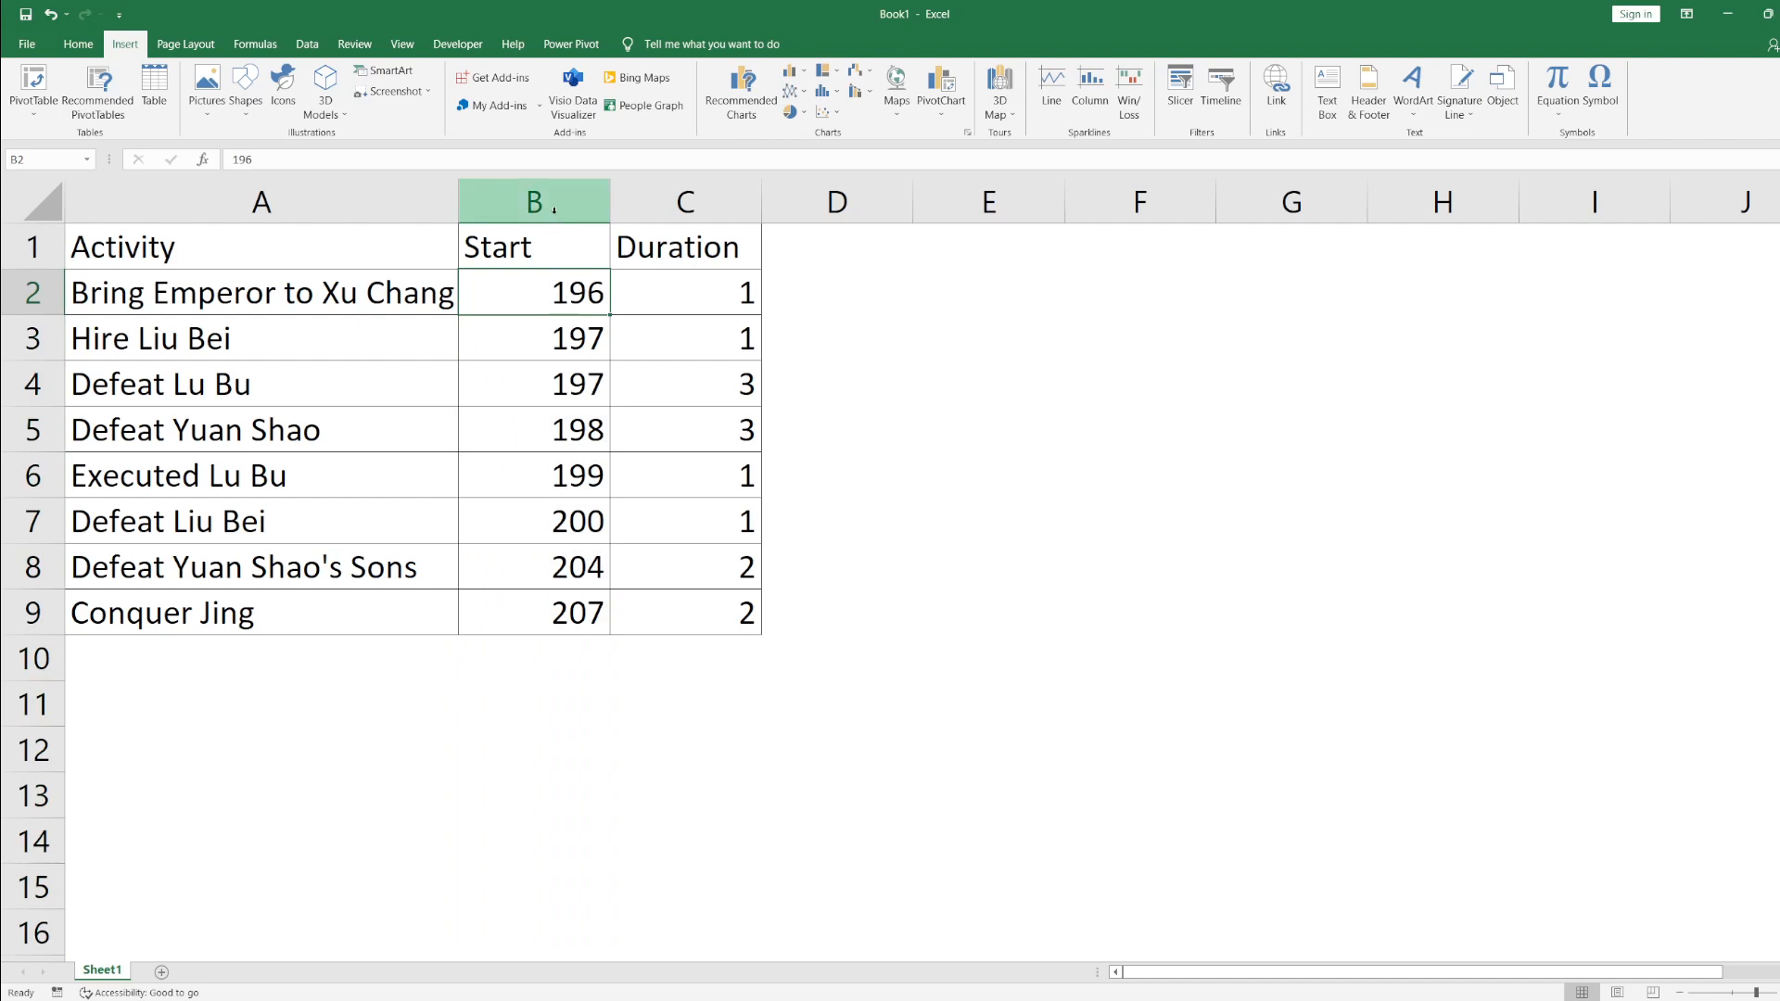
left_click(659, 202)
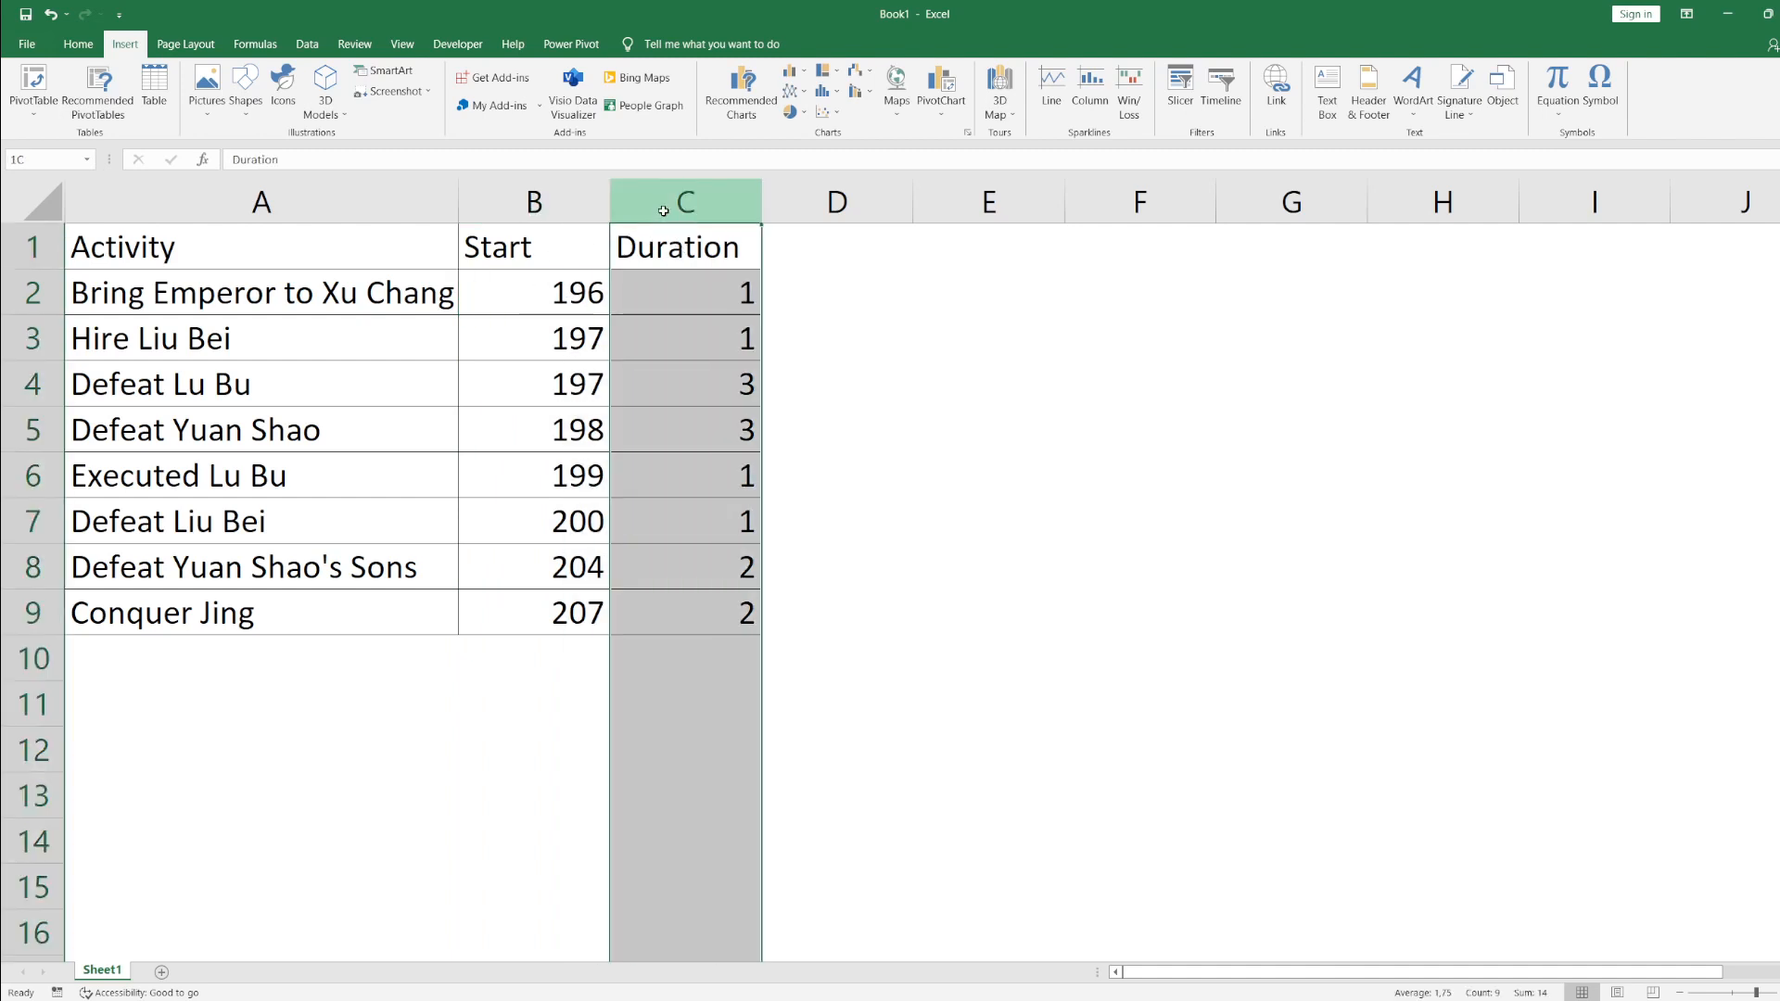
left_click(569, 304)
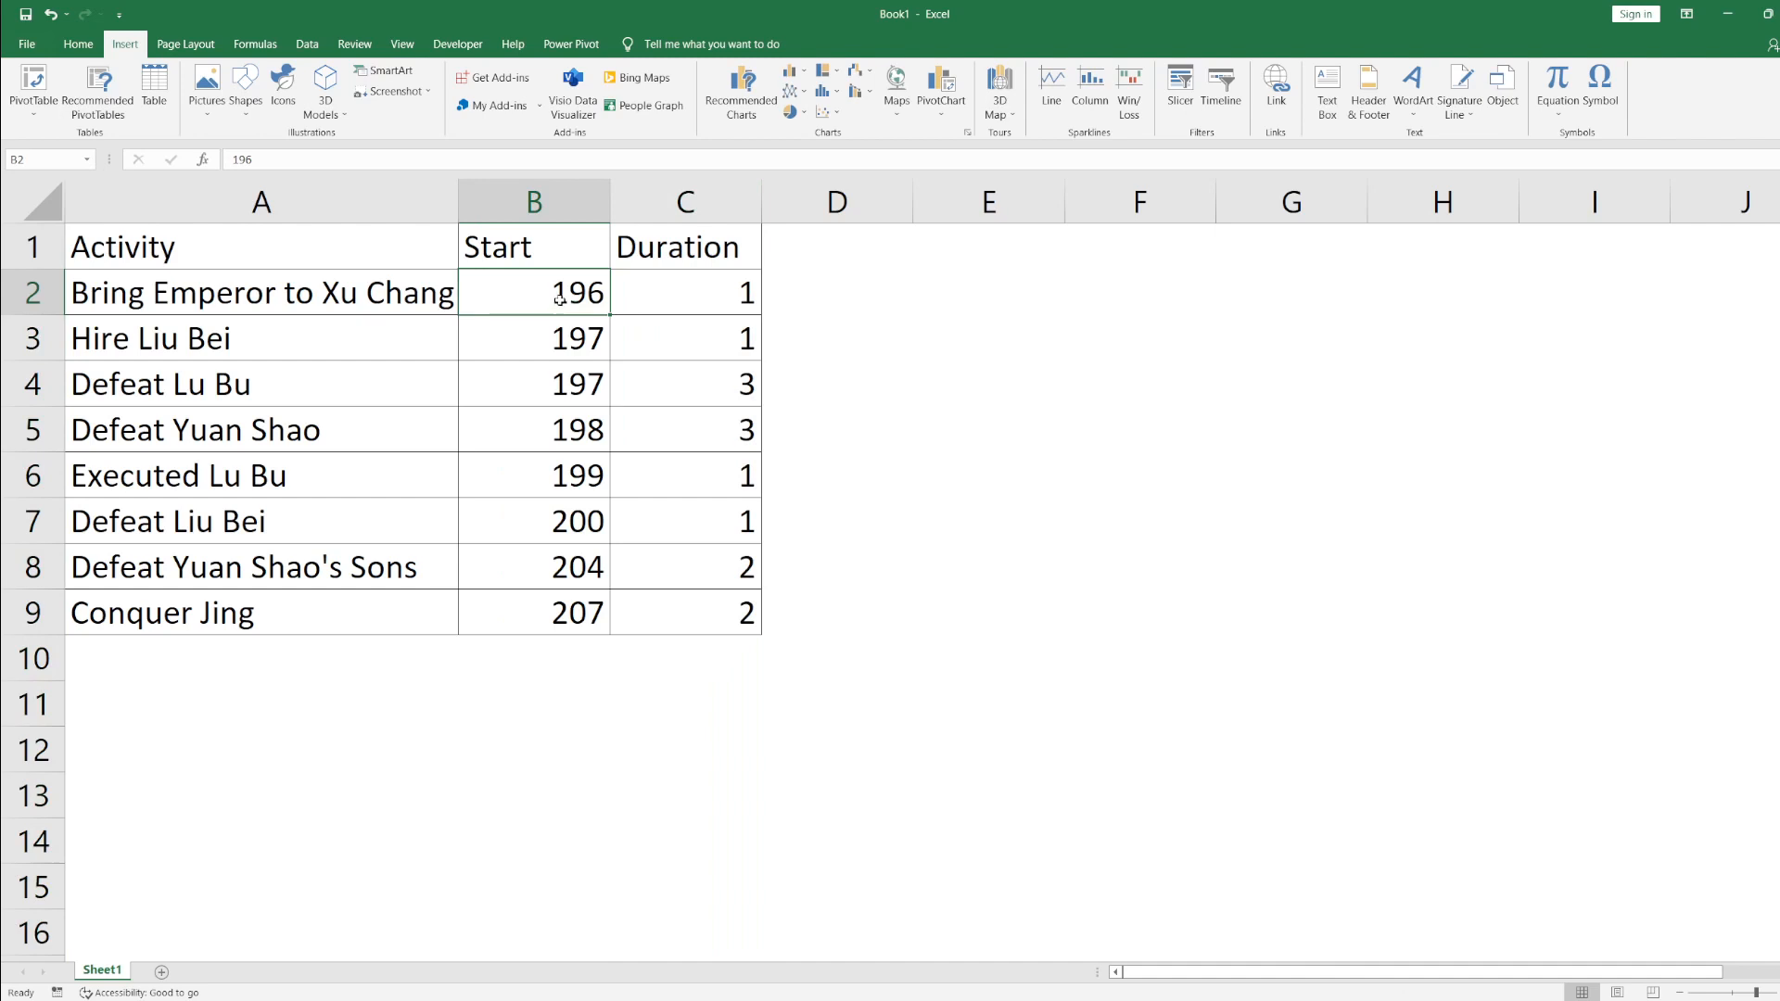
Step: Insert a 2-D stacked bar chart from the table in A1:C9
left_click_drag(234, 252, 695, 593)
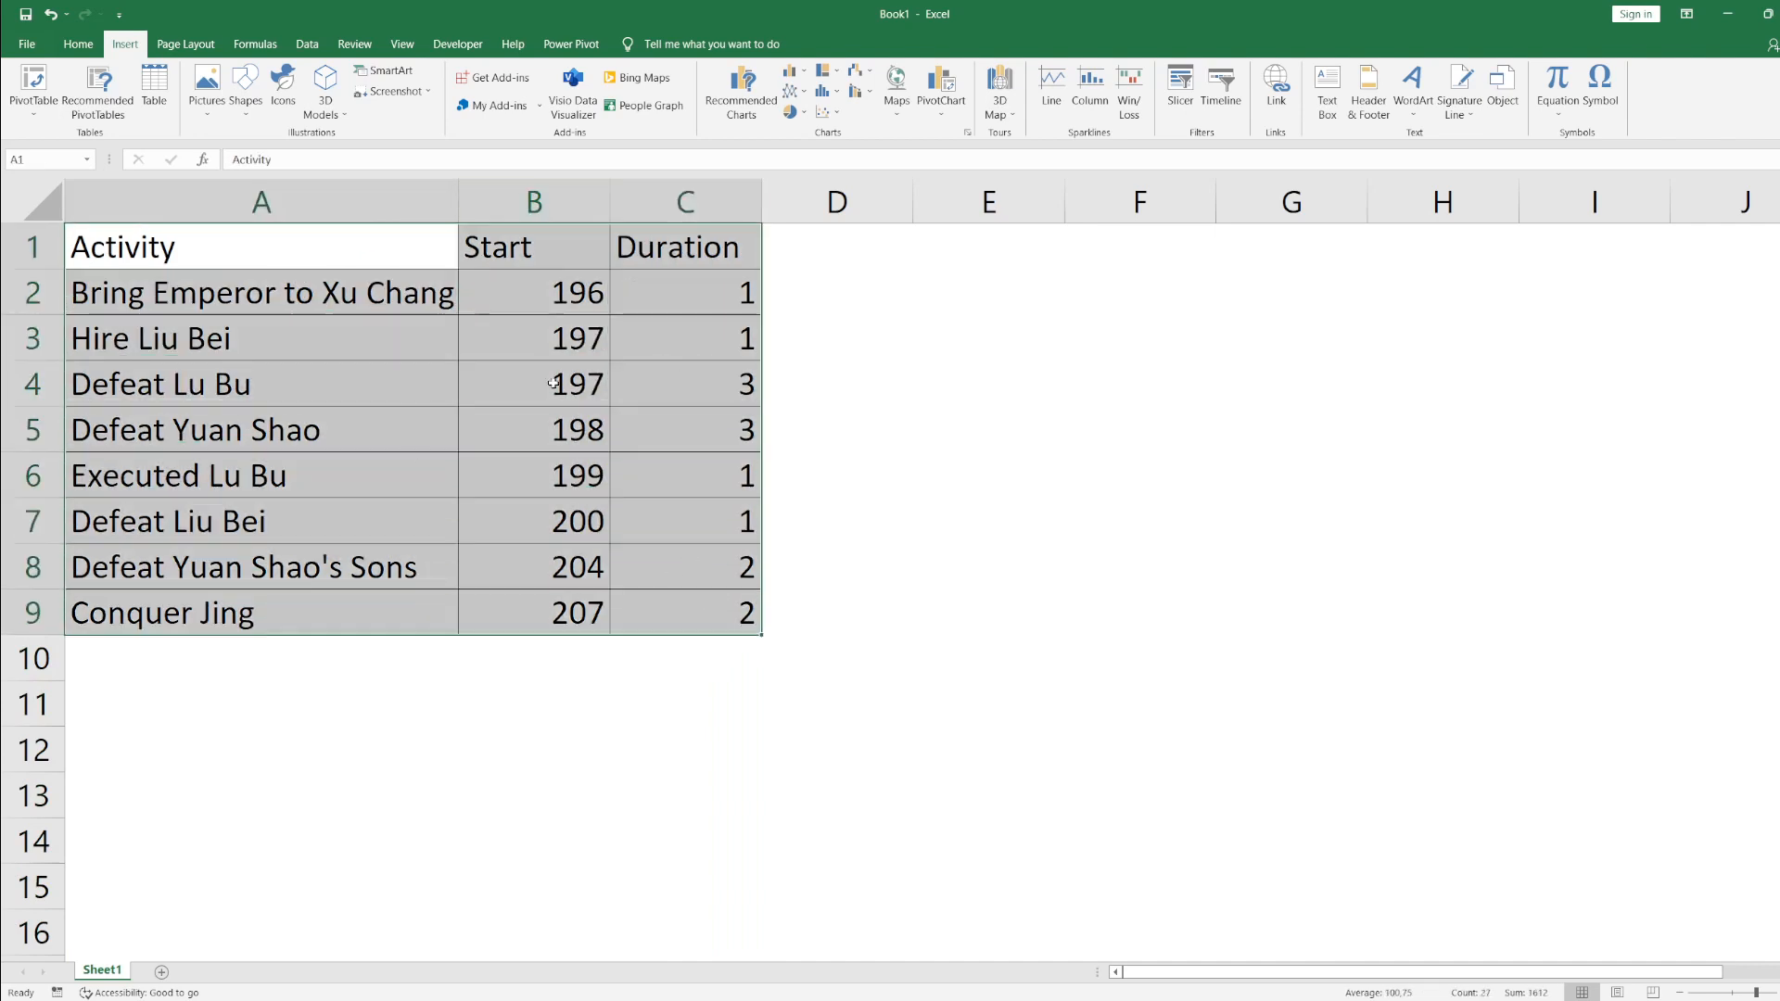
left_click(803, 71)
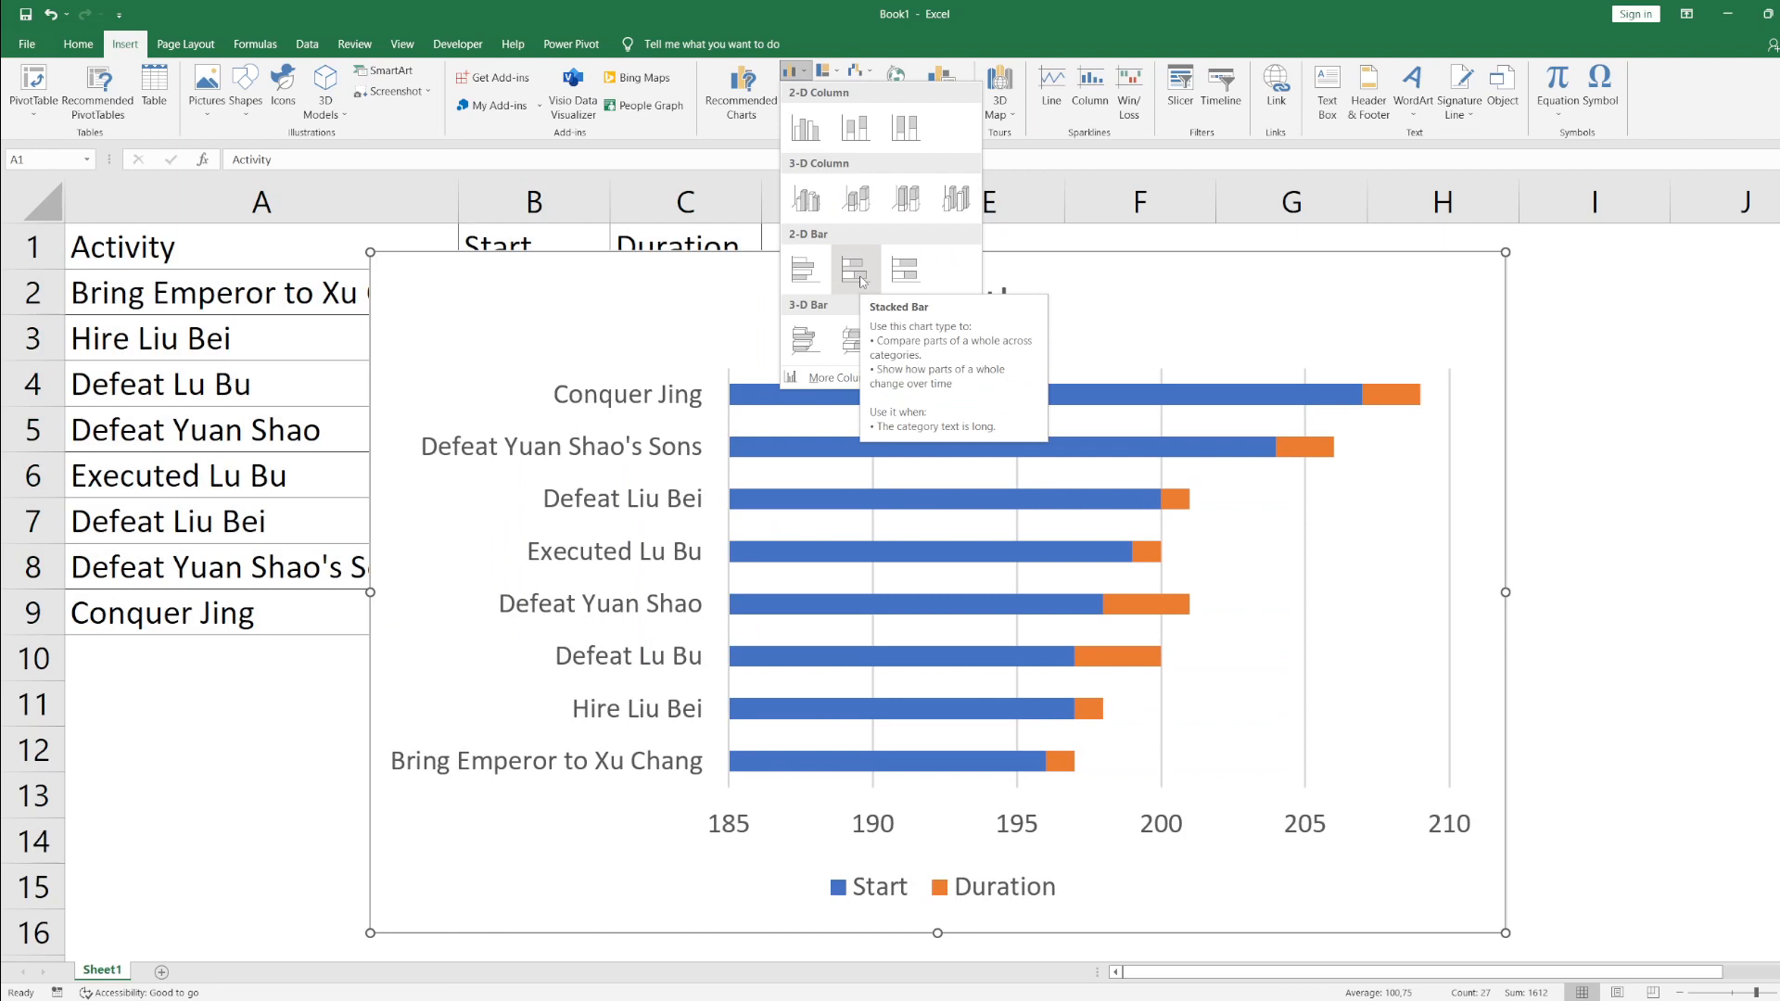
left_click(853, 270)
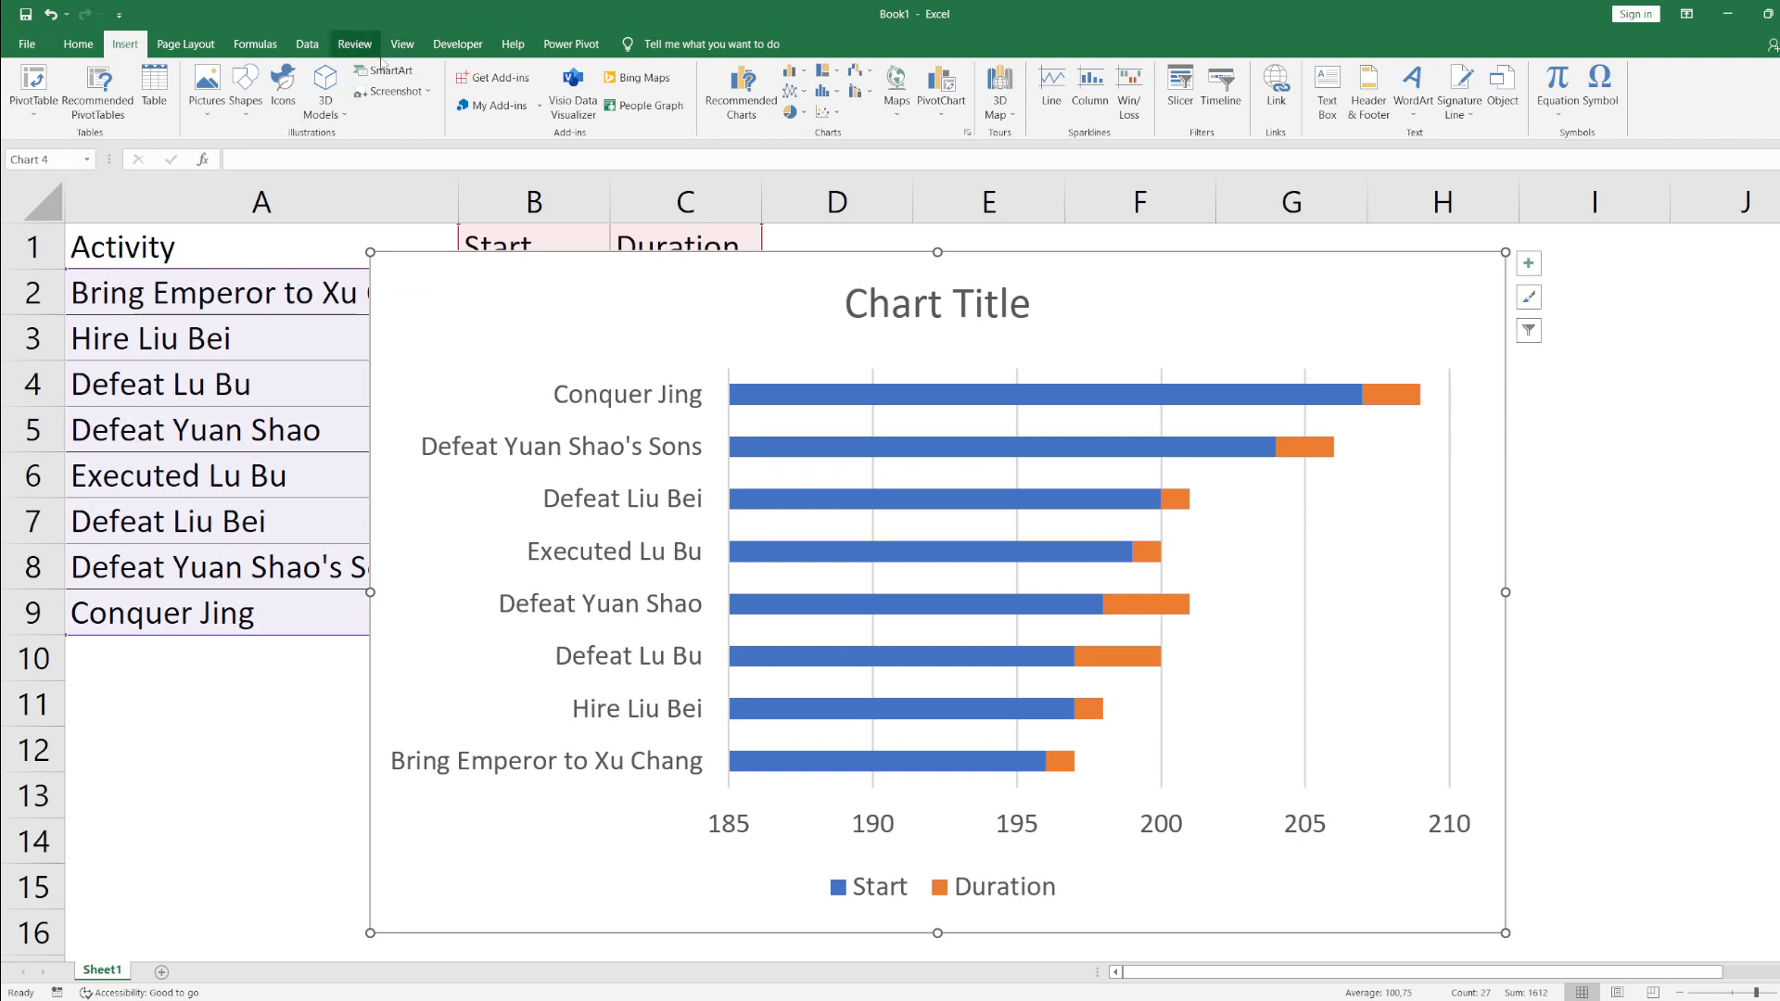
Step: Apply the dark-background chart style to the stacked bar chart and delete its legend
left_click(478, 361)
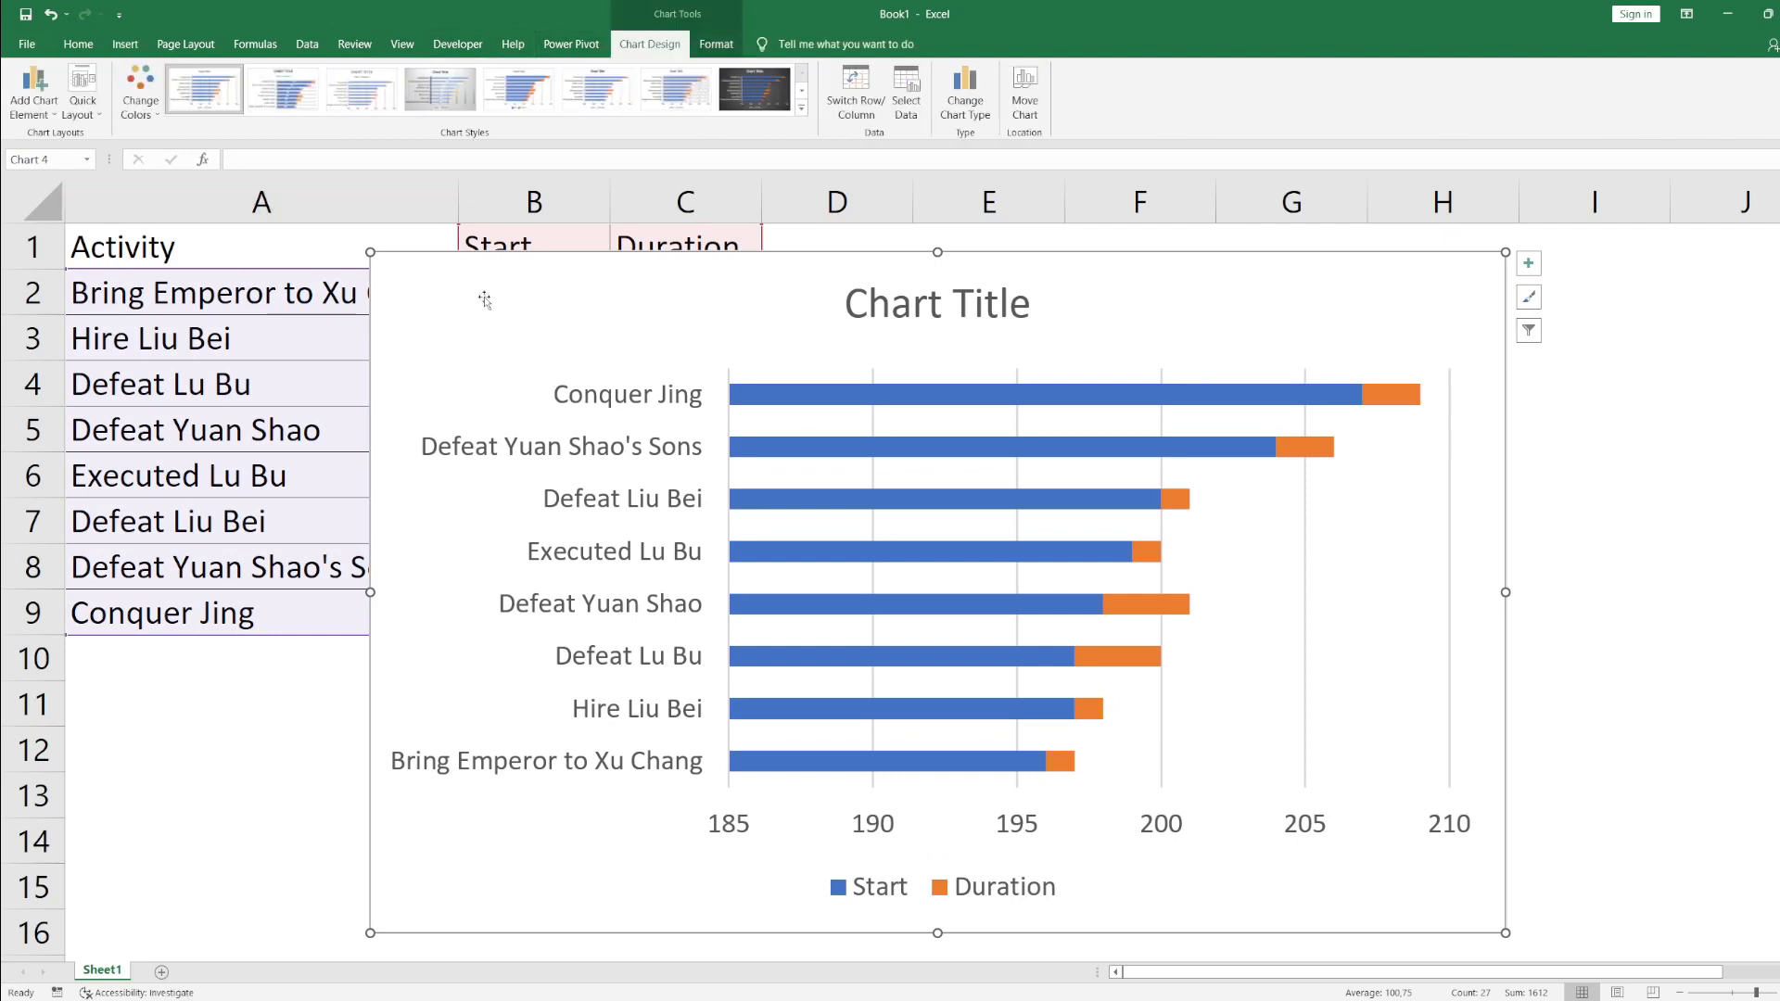
left_click(752, 93)
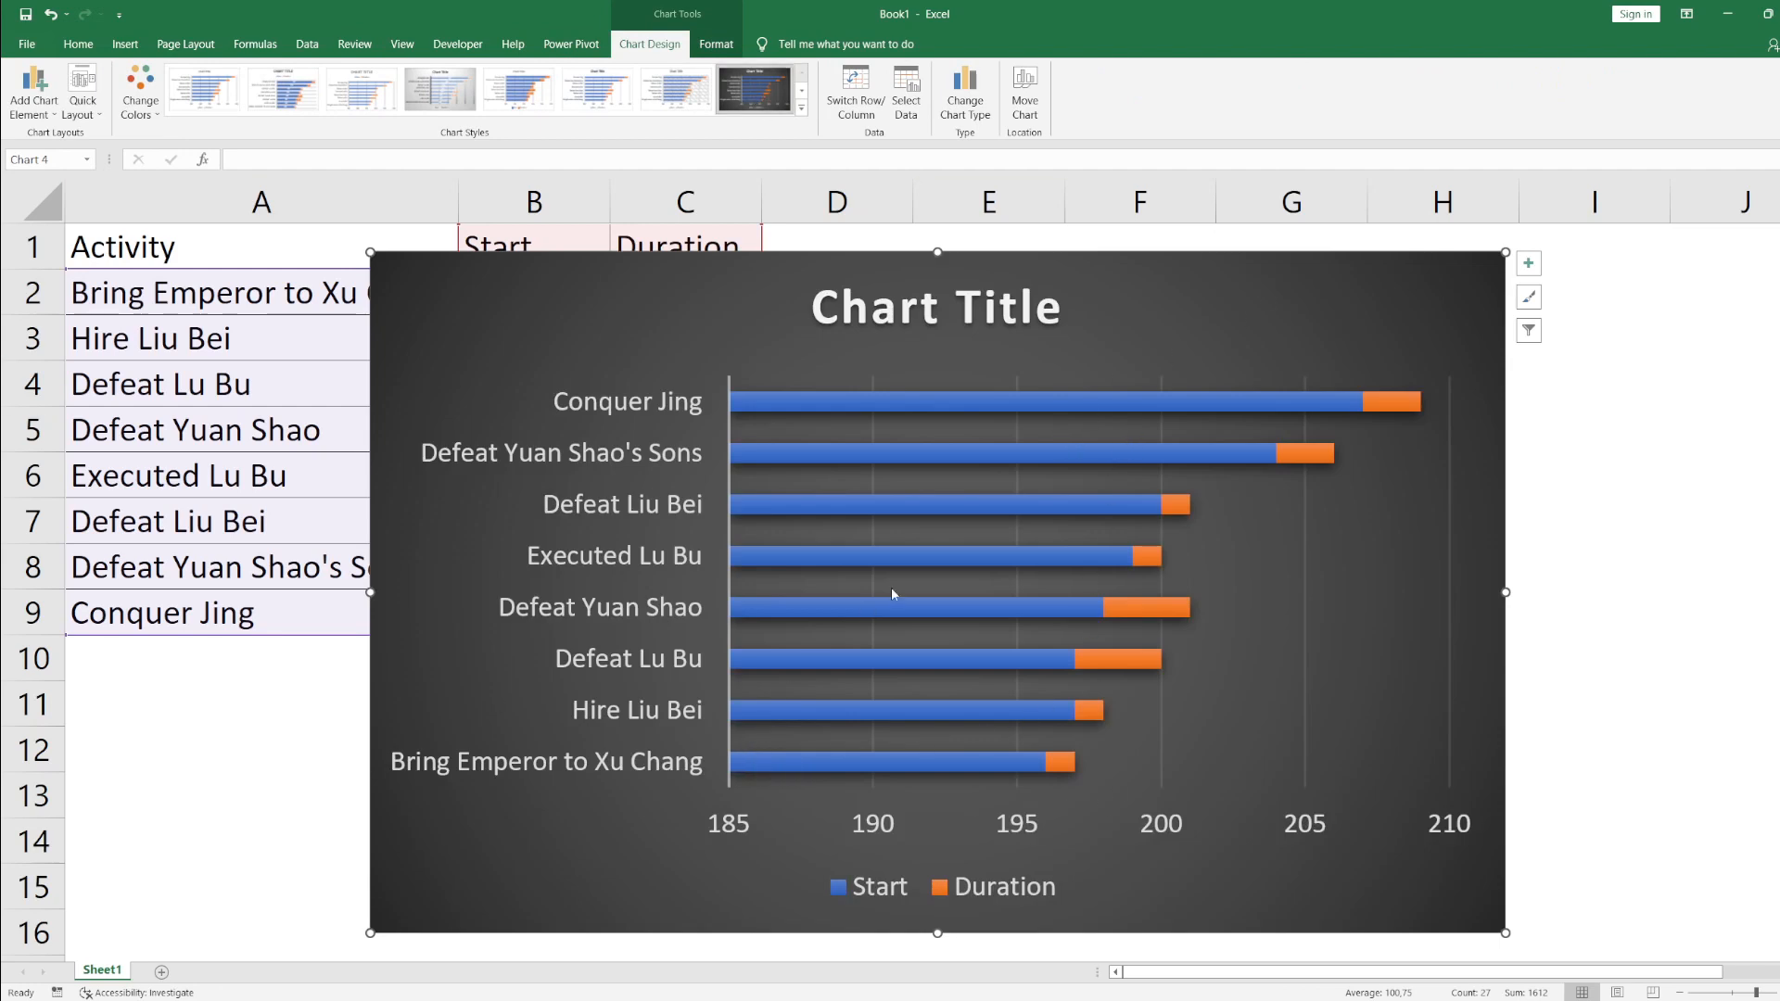
left_click(904, 899)
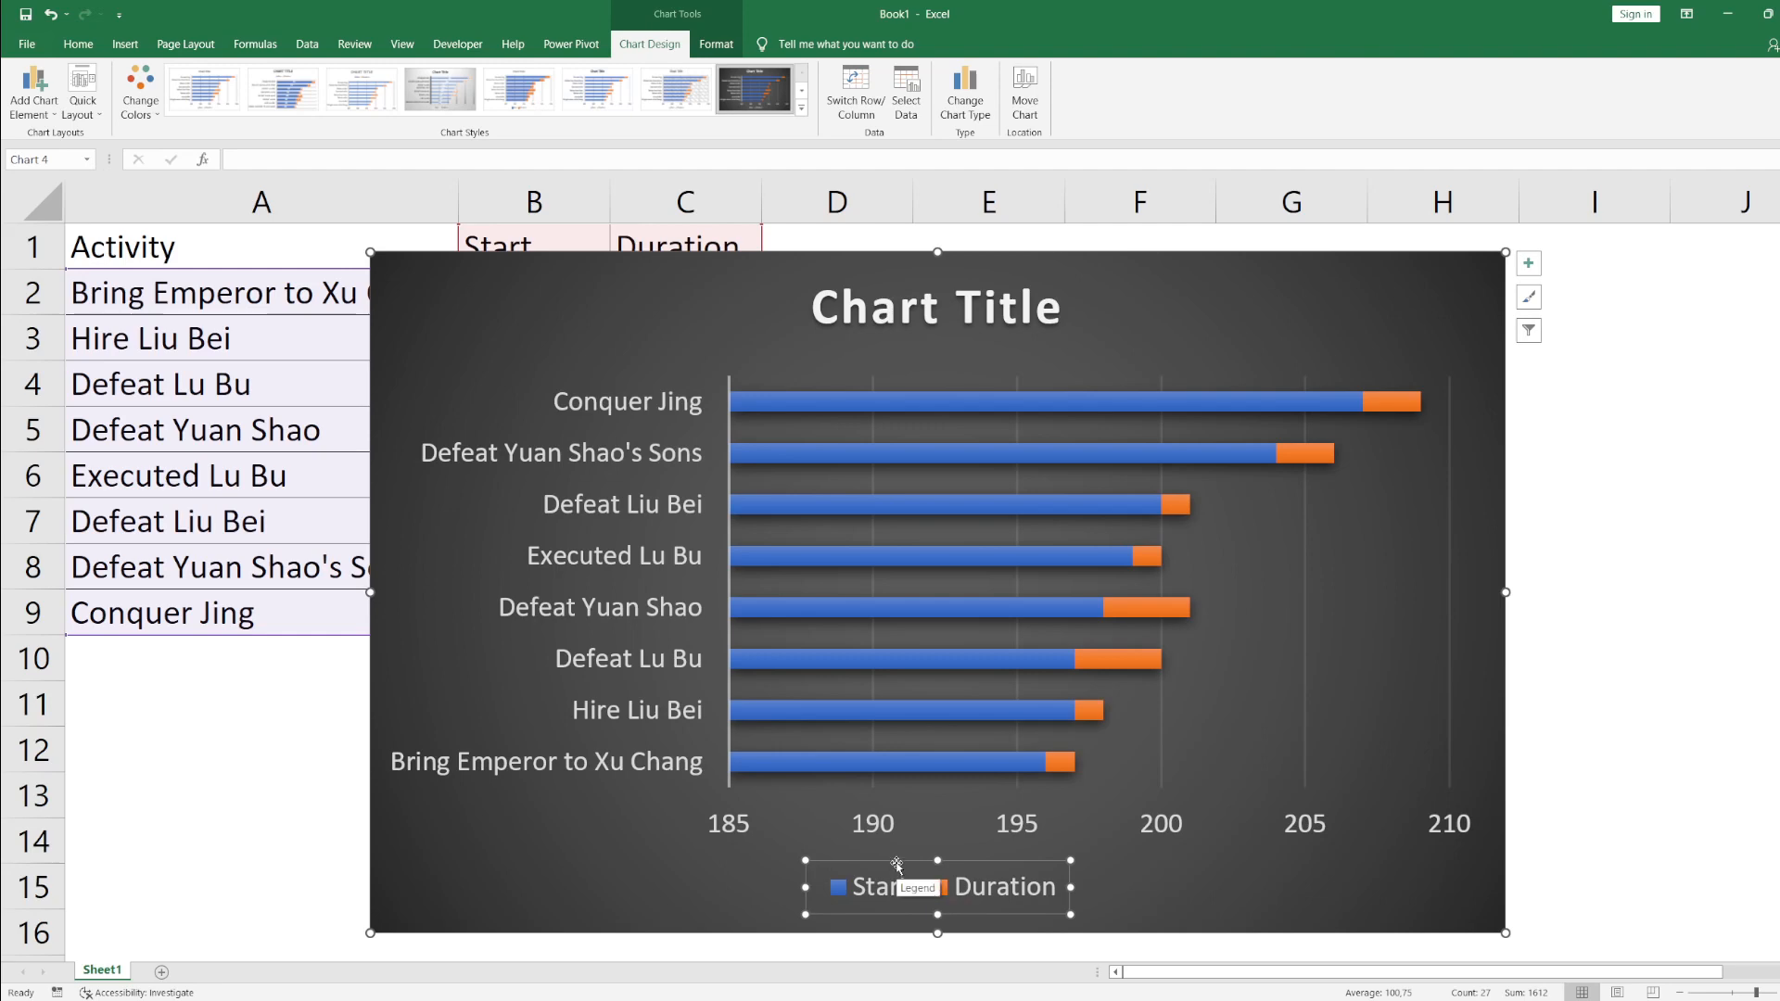
key("Delete")
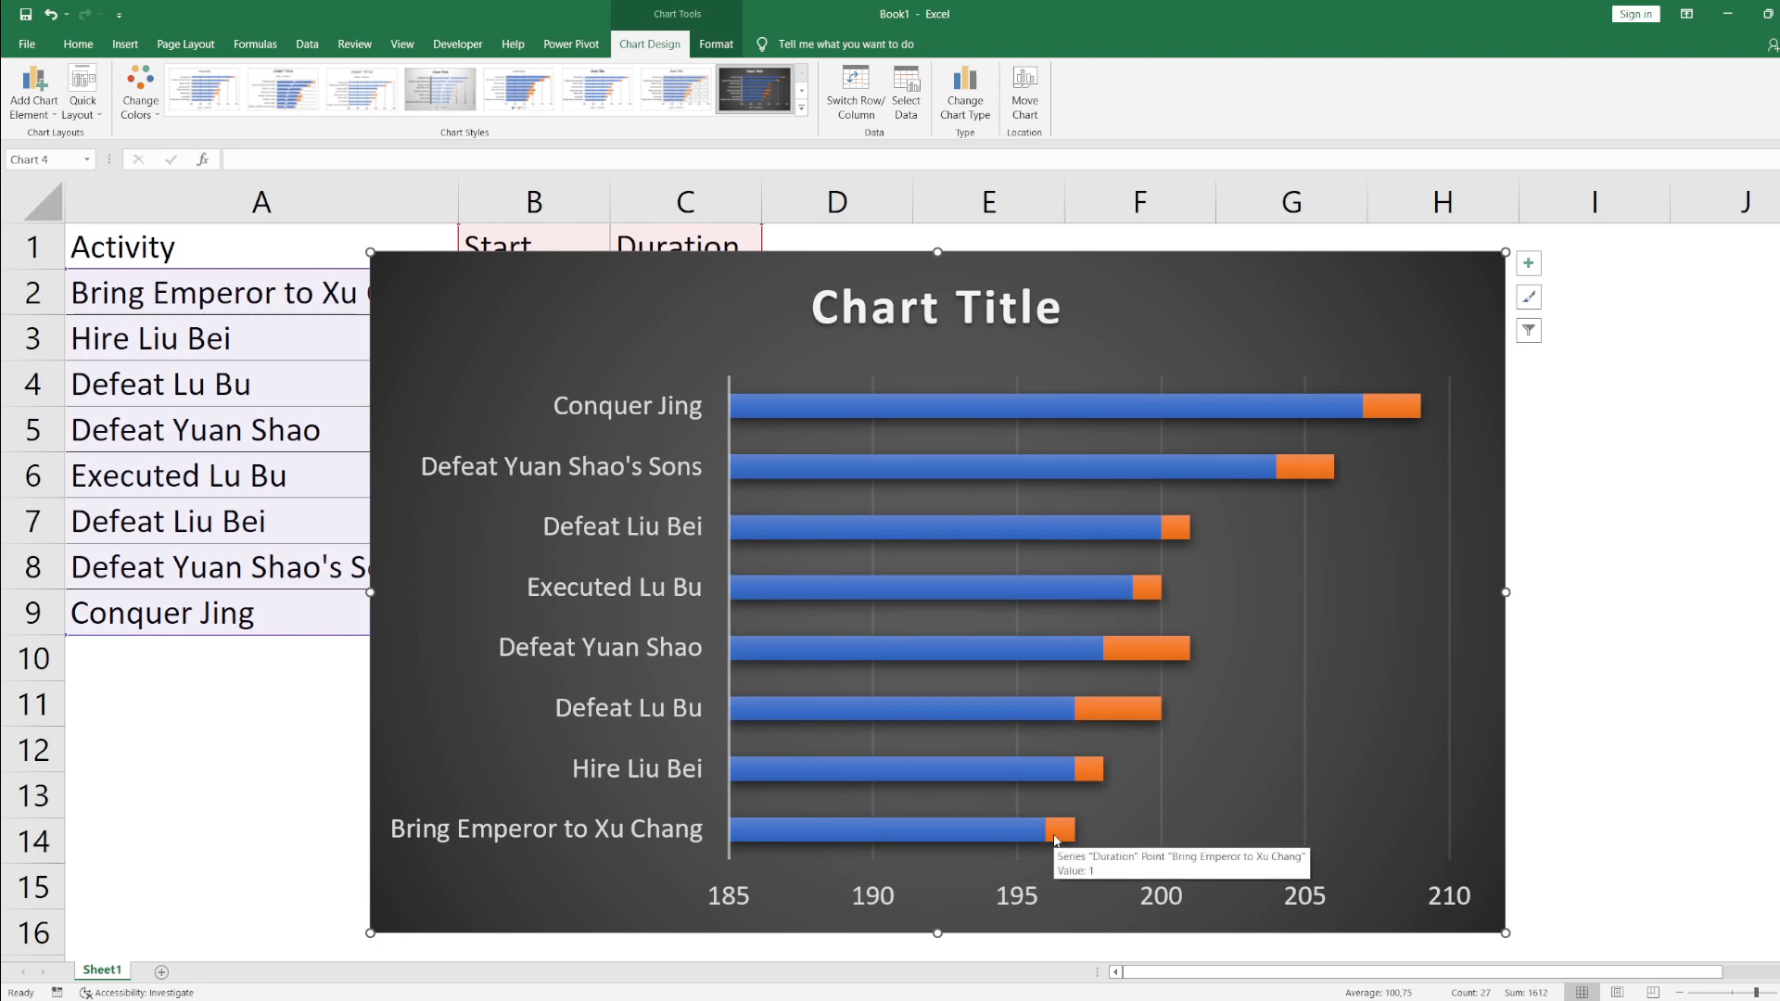
Step: Set the chart's vertical activity axis to show its categories in reverse order
left_click(666, 459)
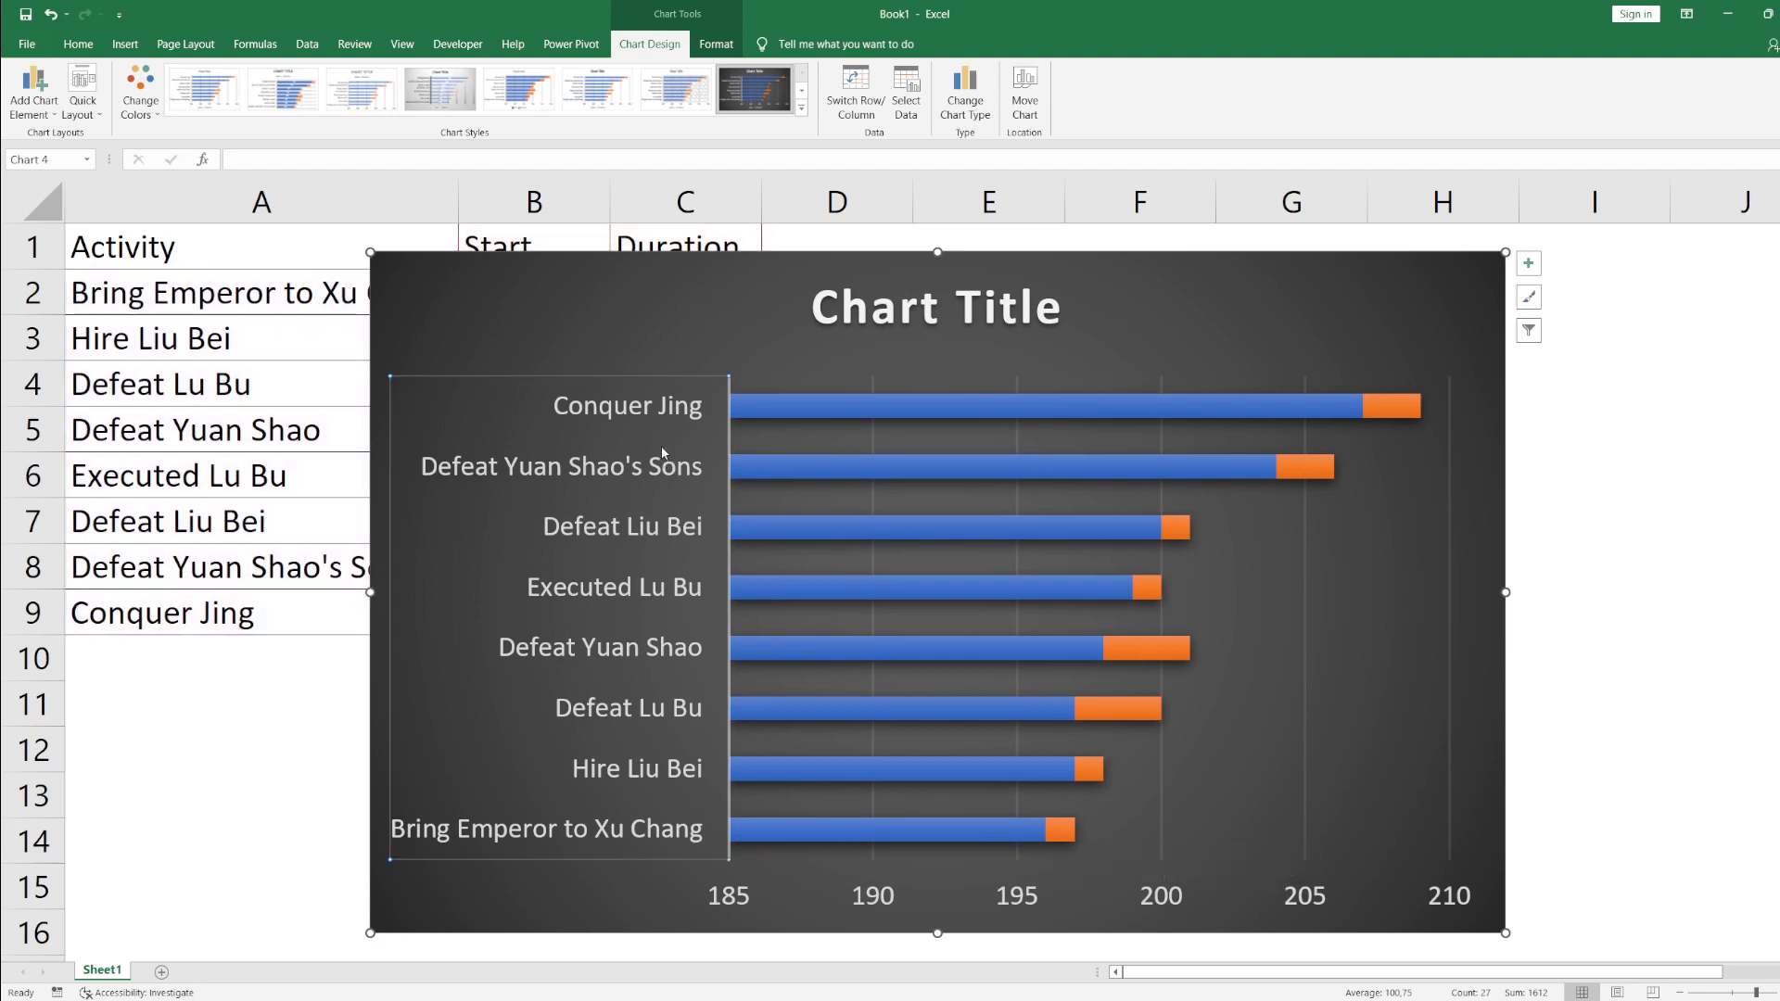
right_click(666, 405)
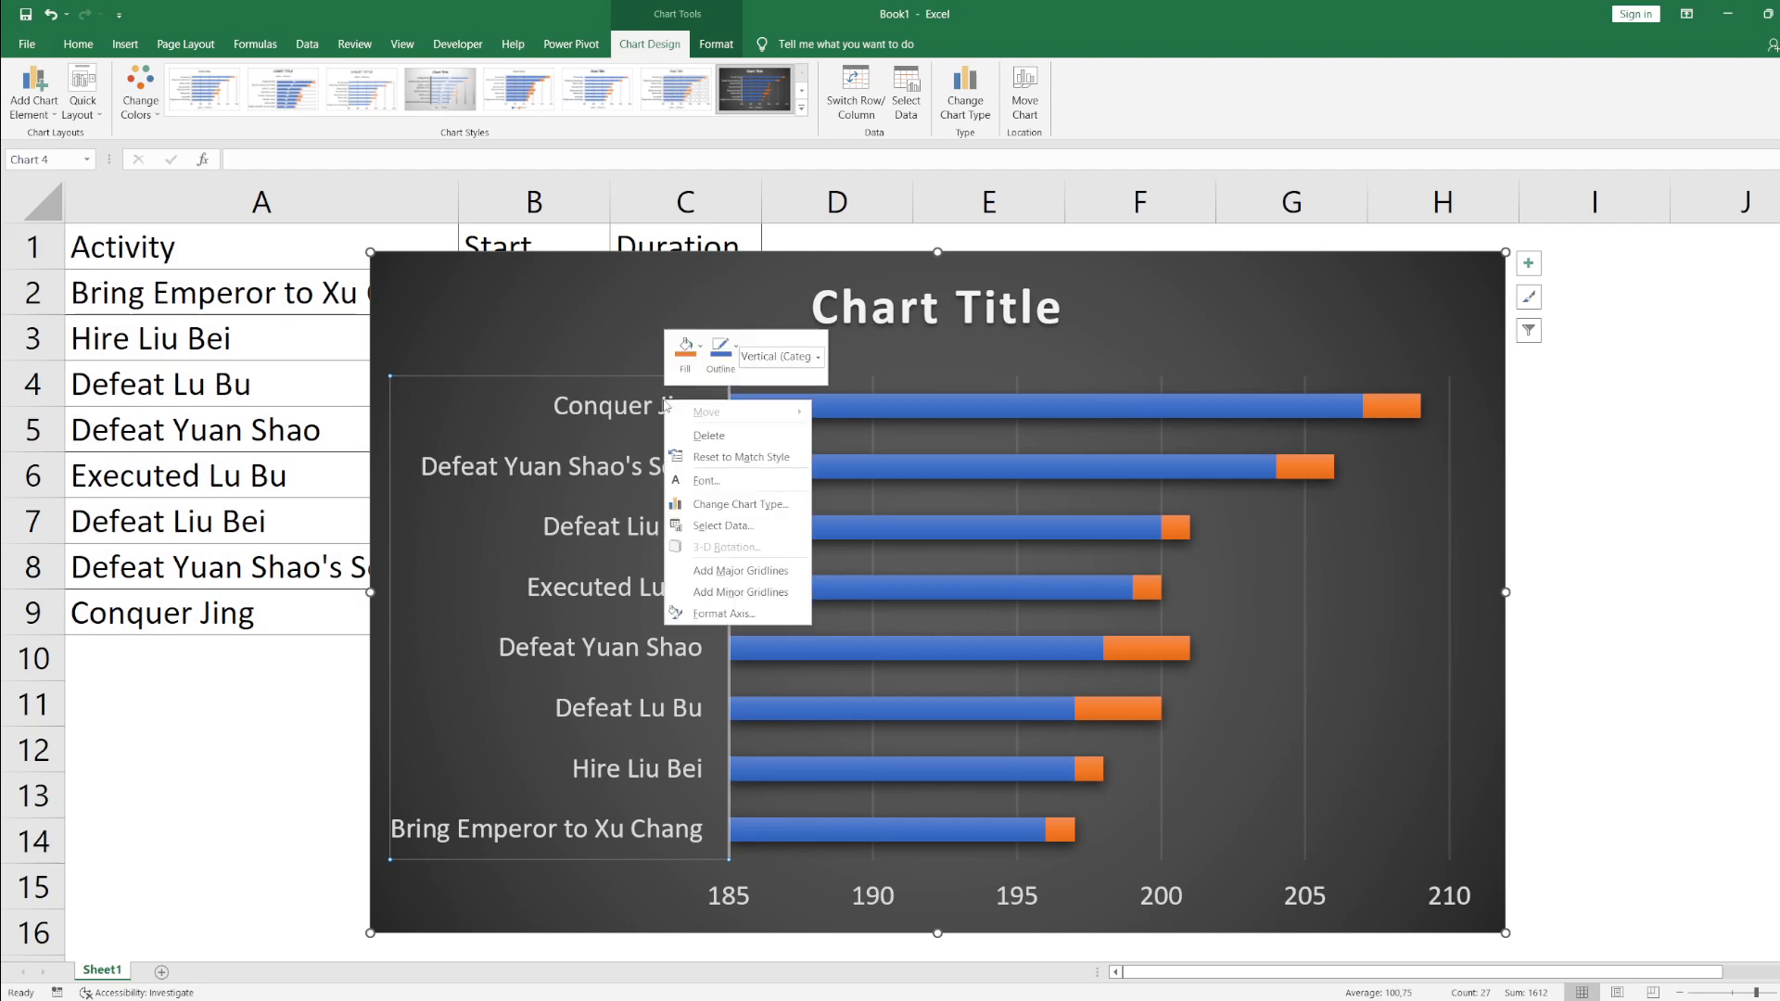
left_click(724, 613)
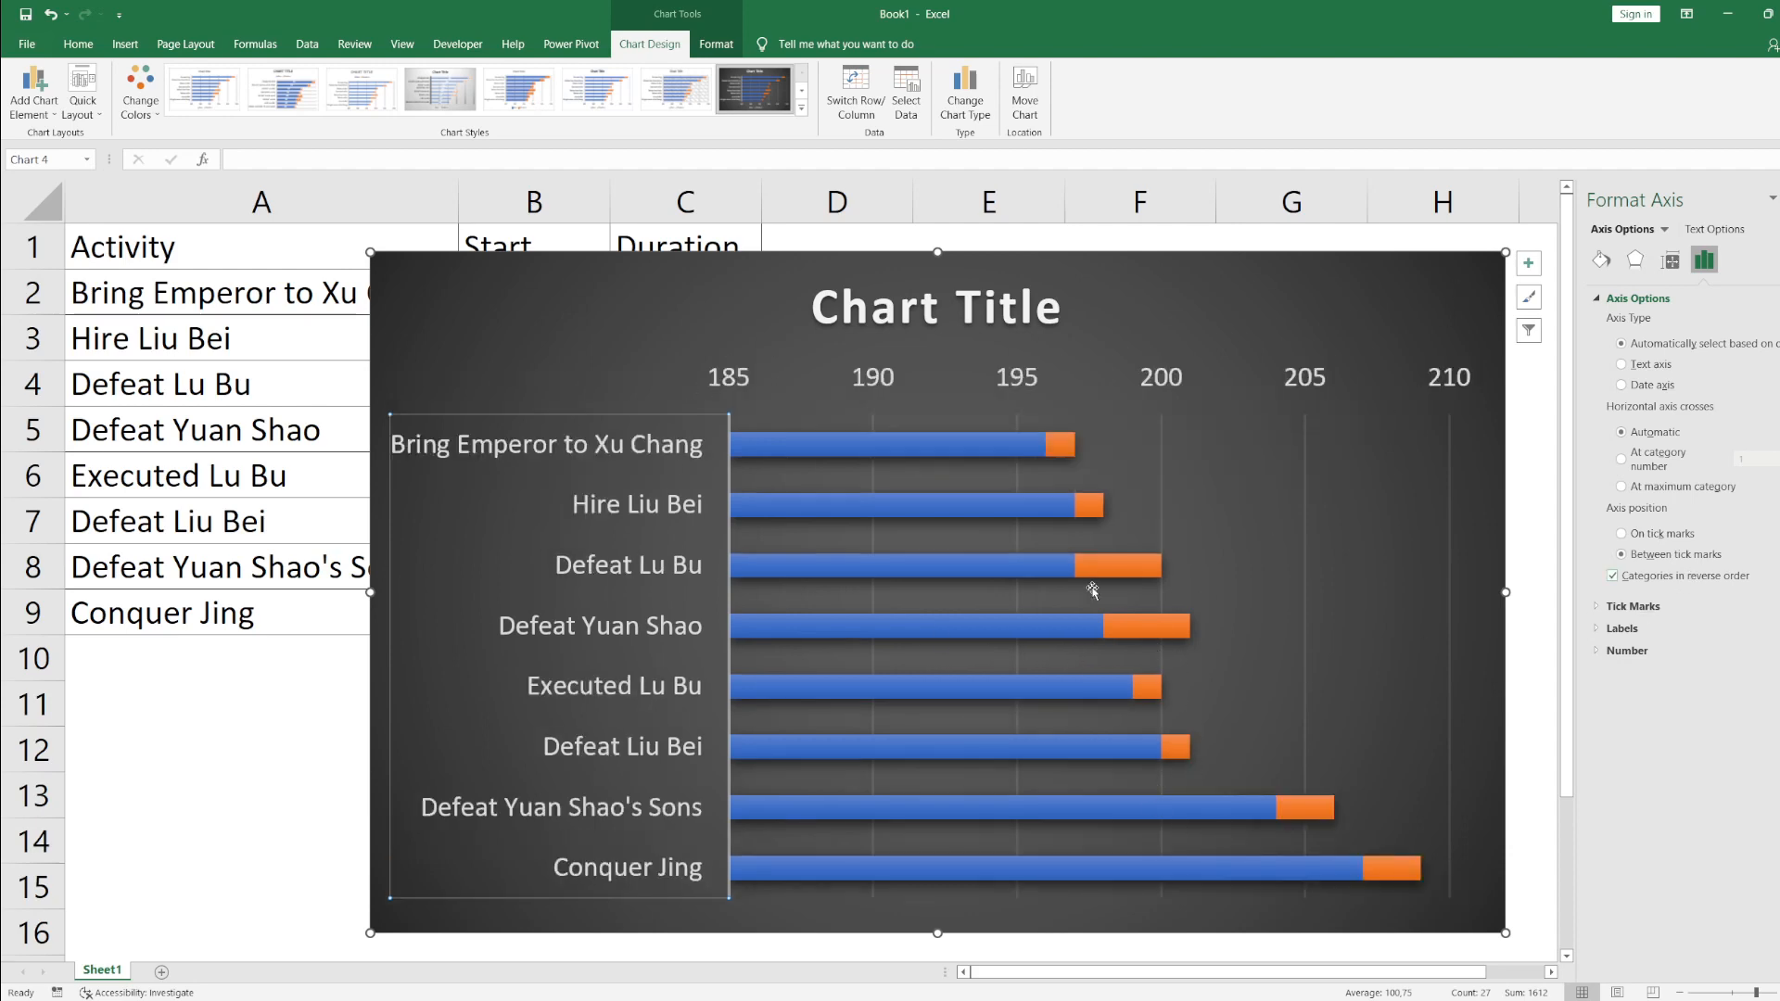
Step: Change the chart title to "Cao Cao's Master Plan" and move the chart slightly up and left, to just below the column headers
left_click(909, 316)
left_click(911, 311)
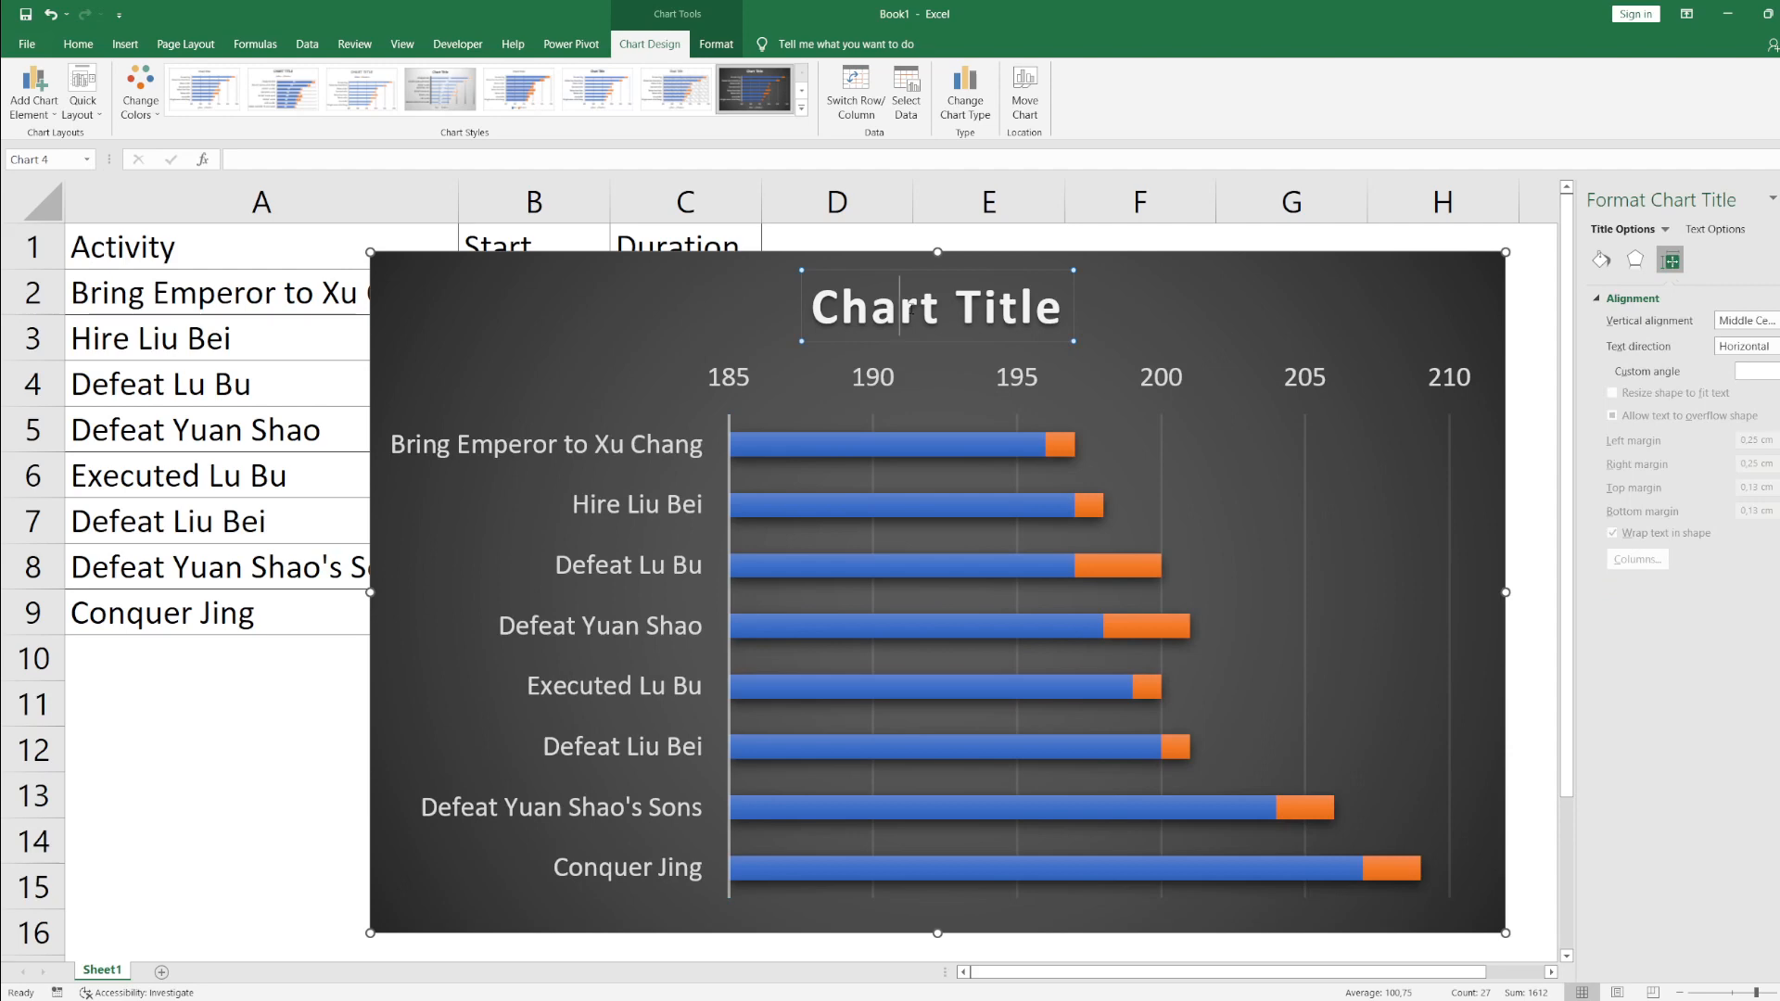
triple_click(899, 310)
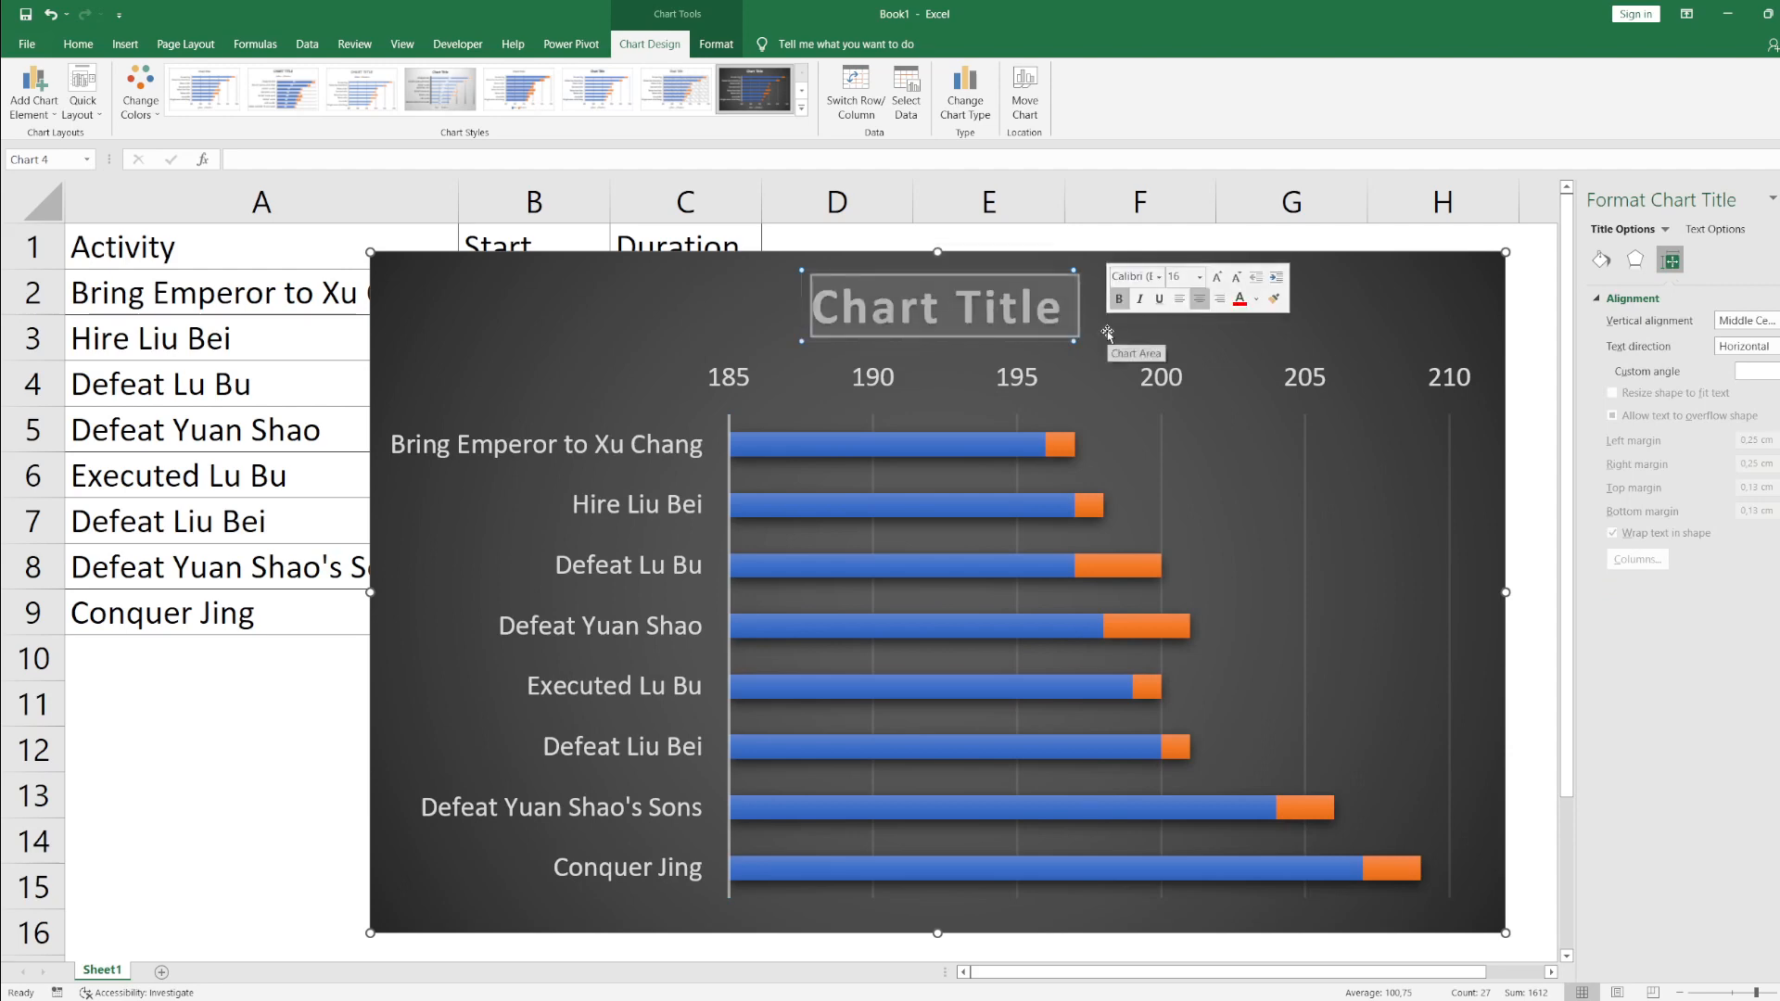
type("Cao Cao")
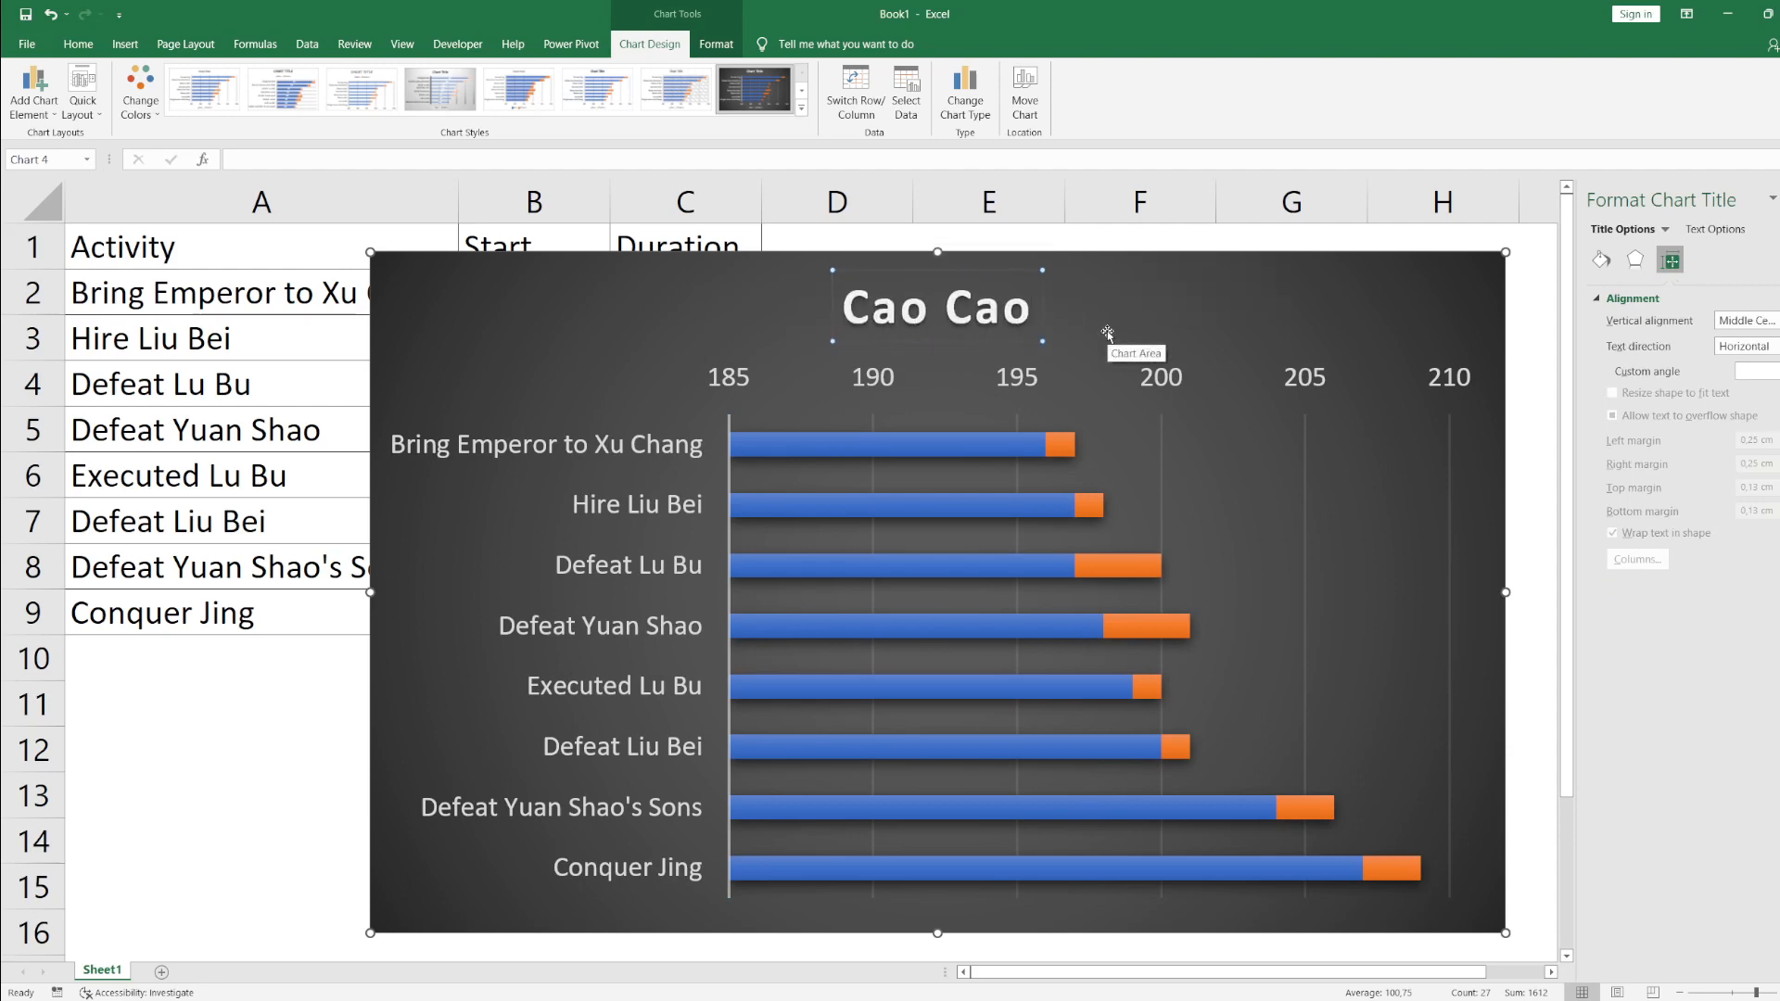
type("'s Master")
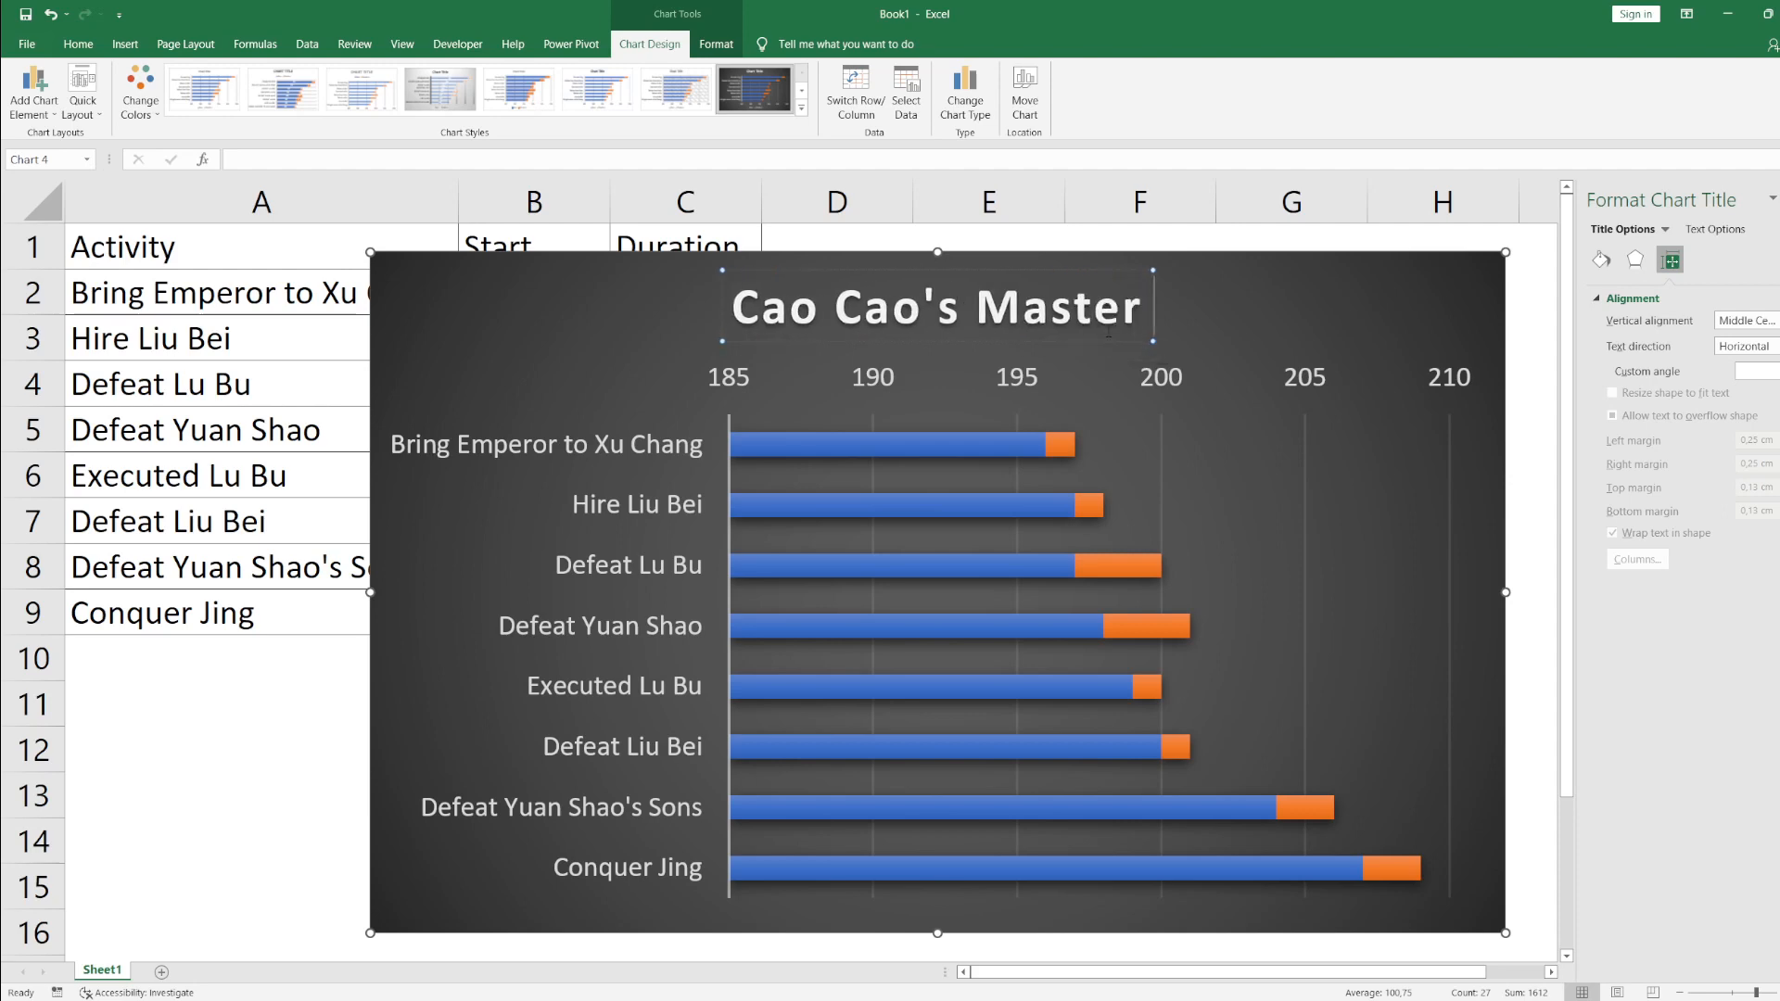
type(" Plan")
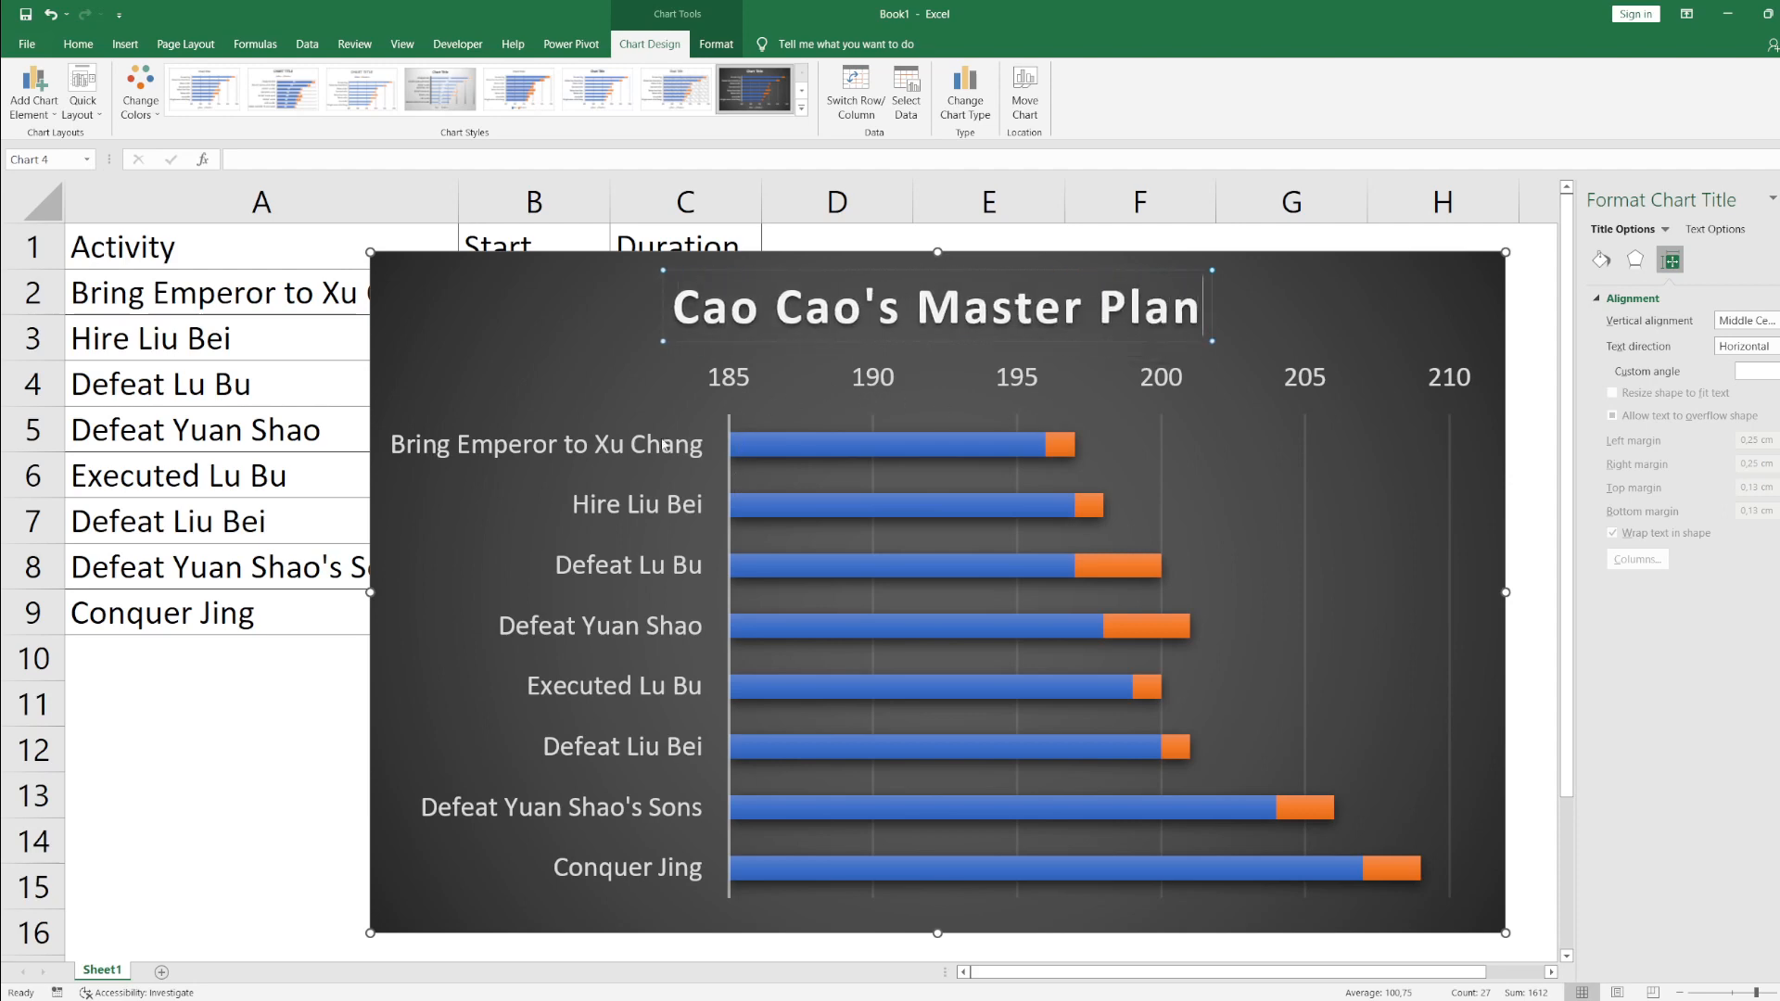
left_click(1186, 578)
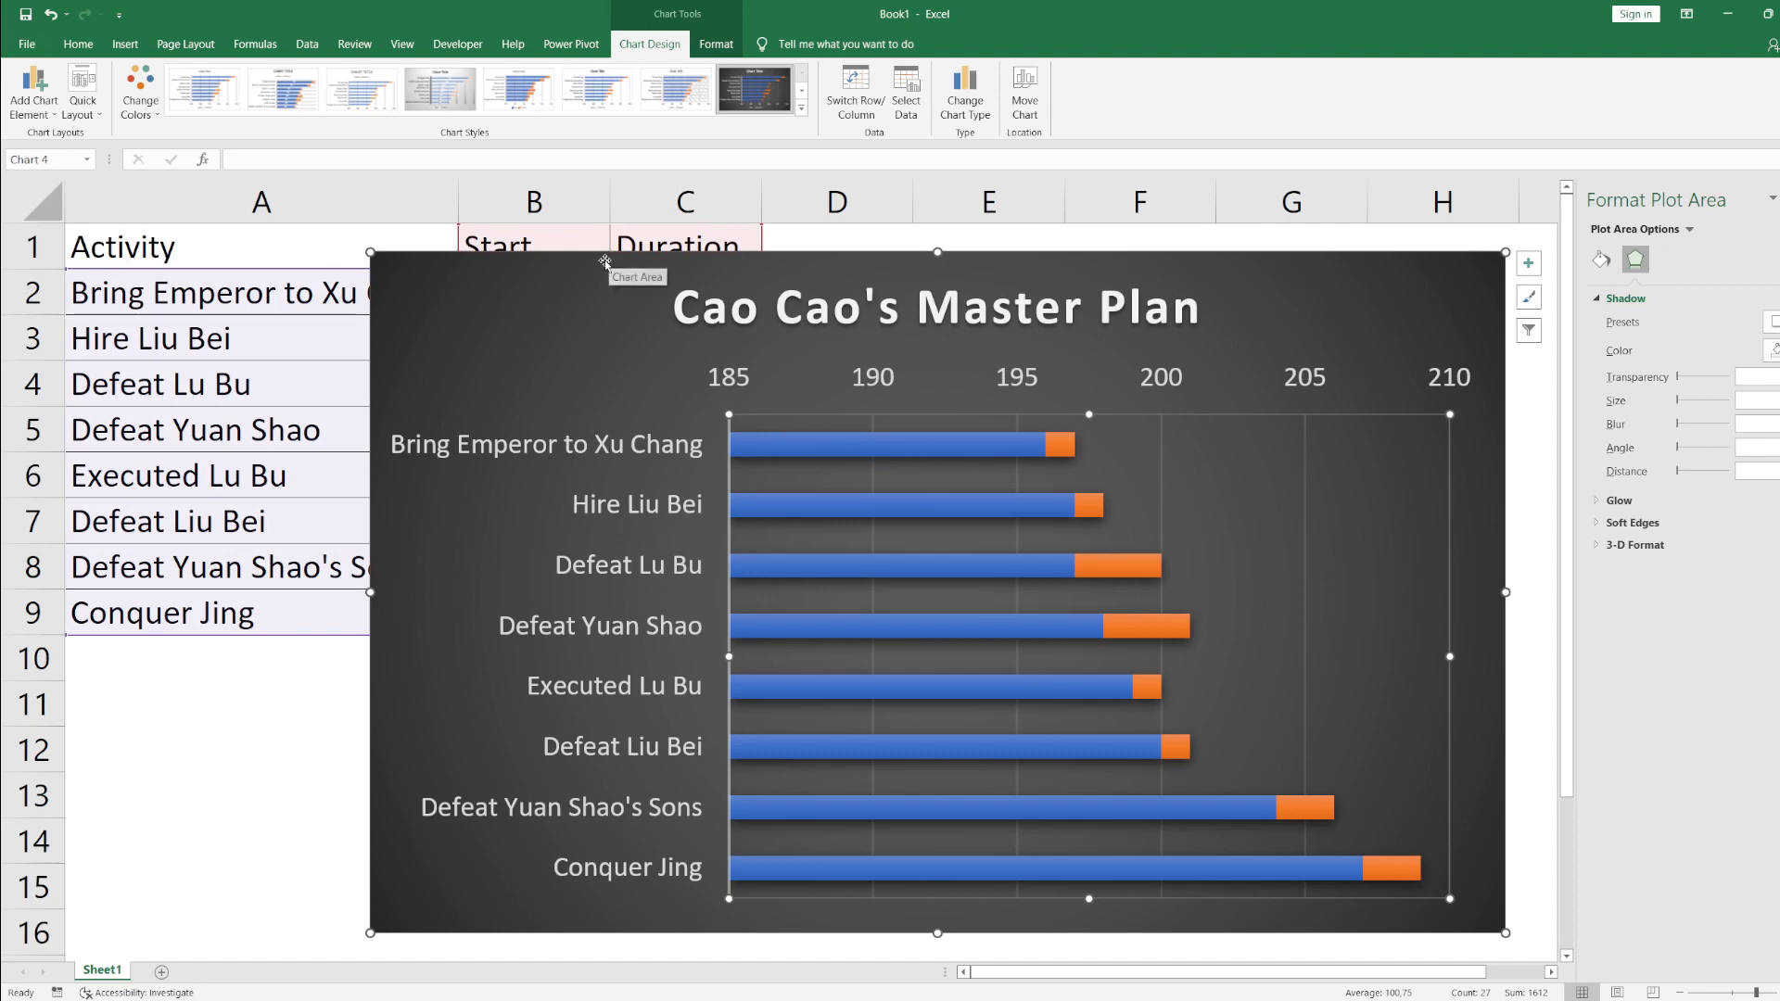
left_click_drag(604, 260, 528, 235)
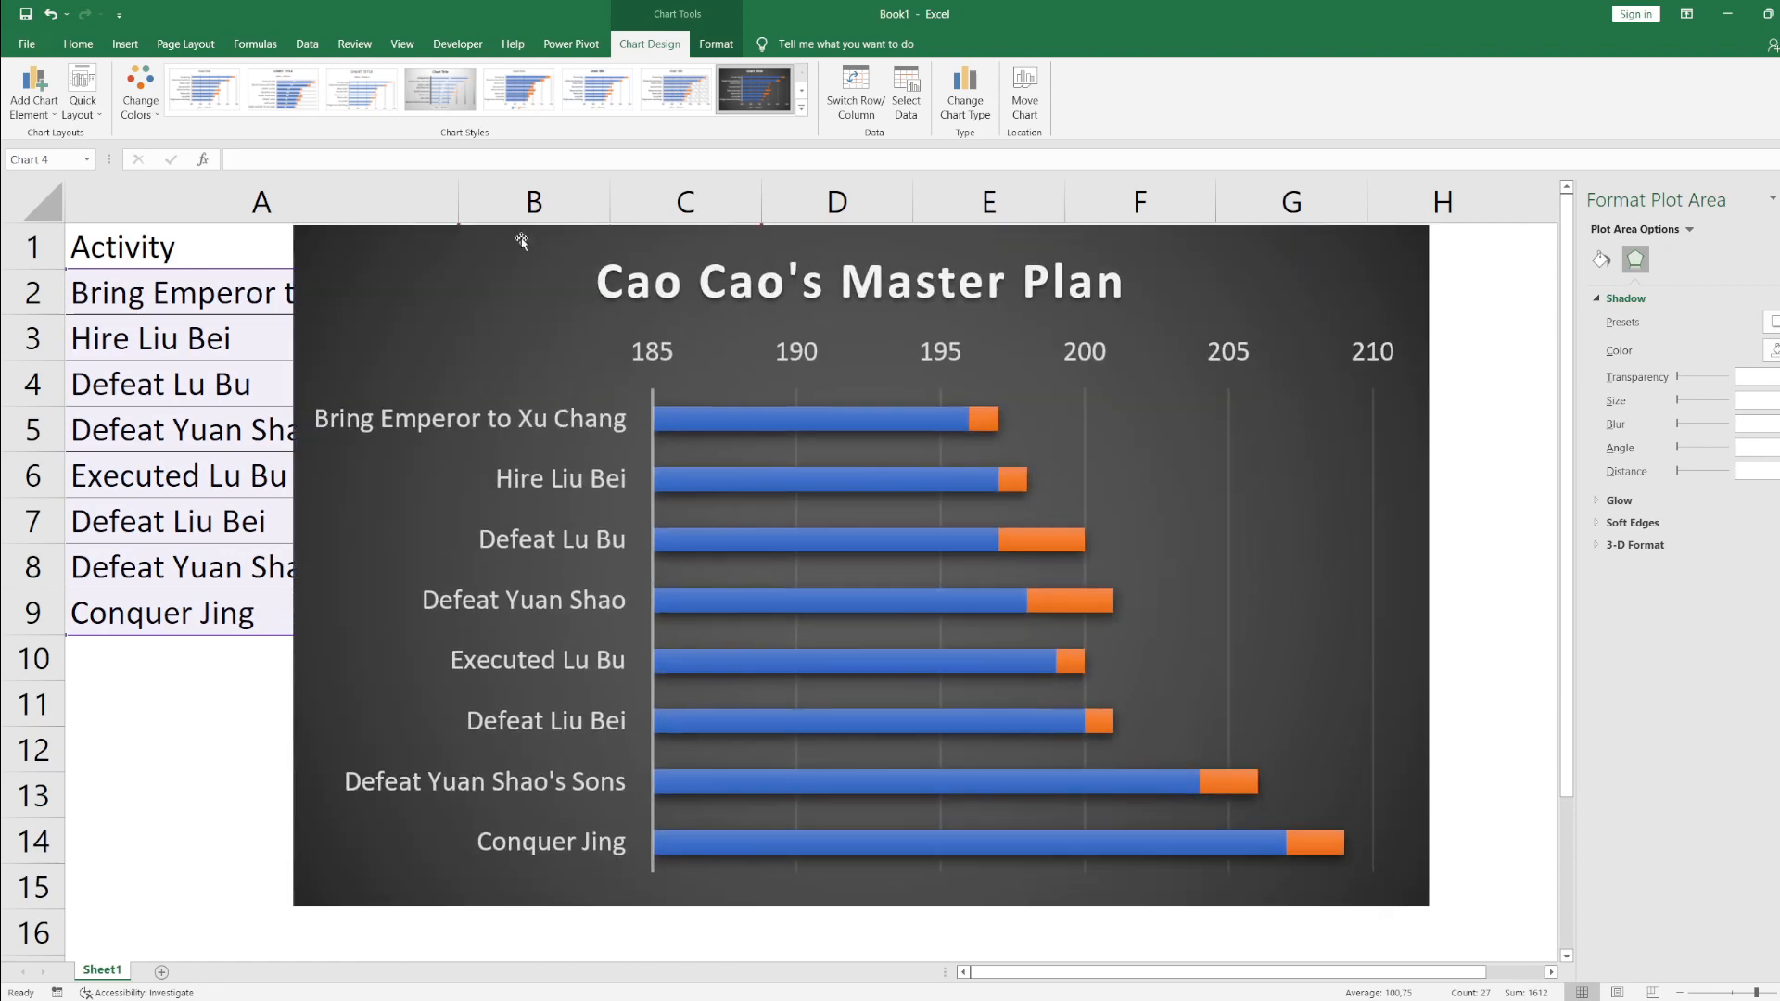
Step: Format the blue Start series bars with no fill and no border line
left_click(725, 419)
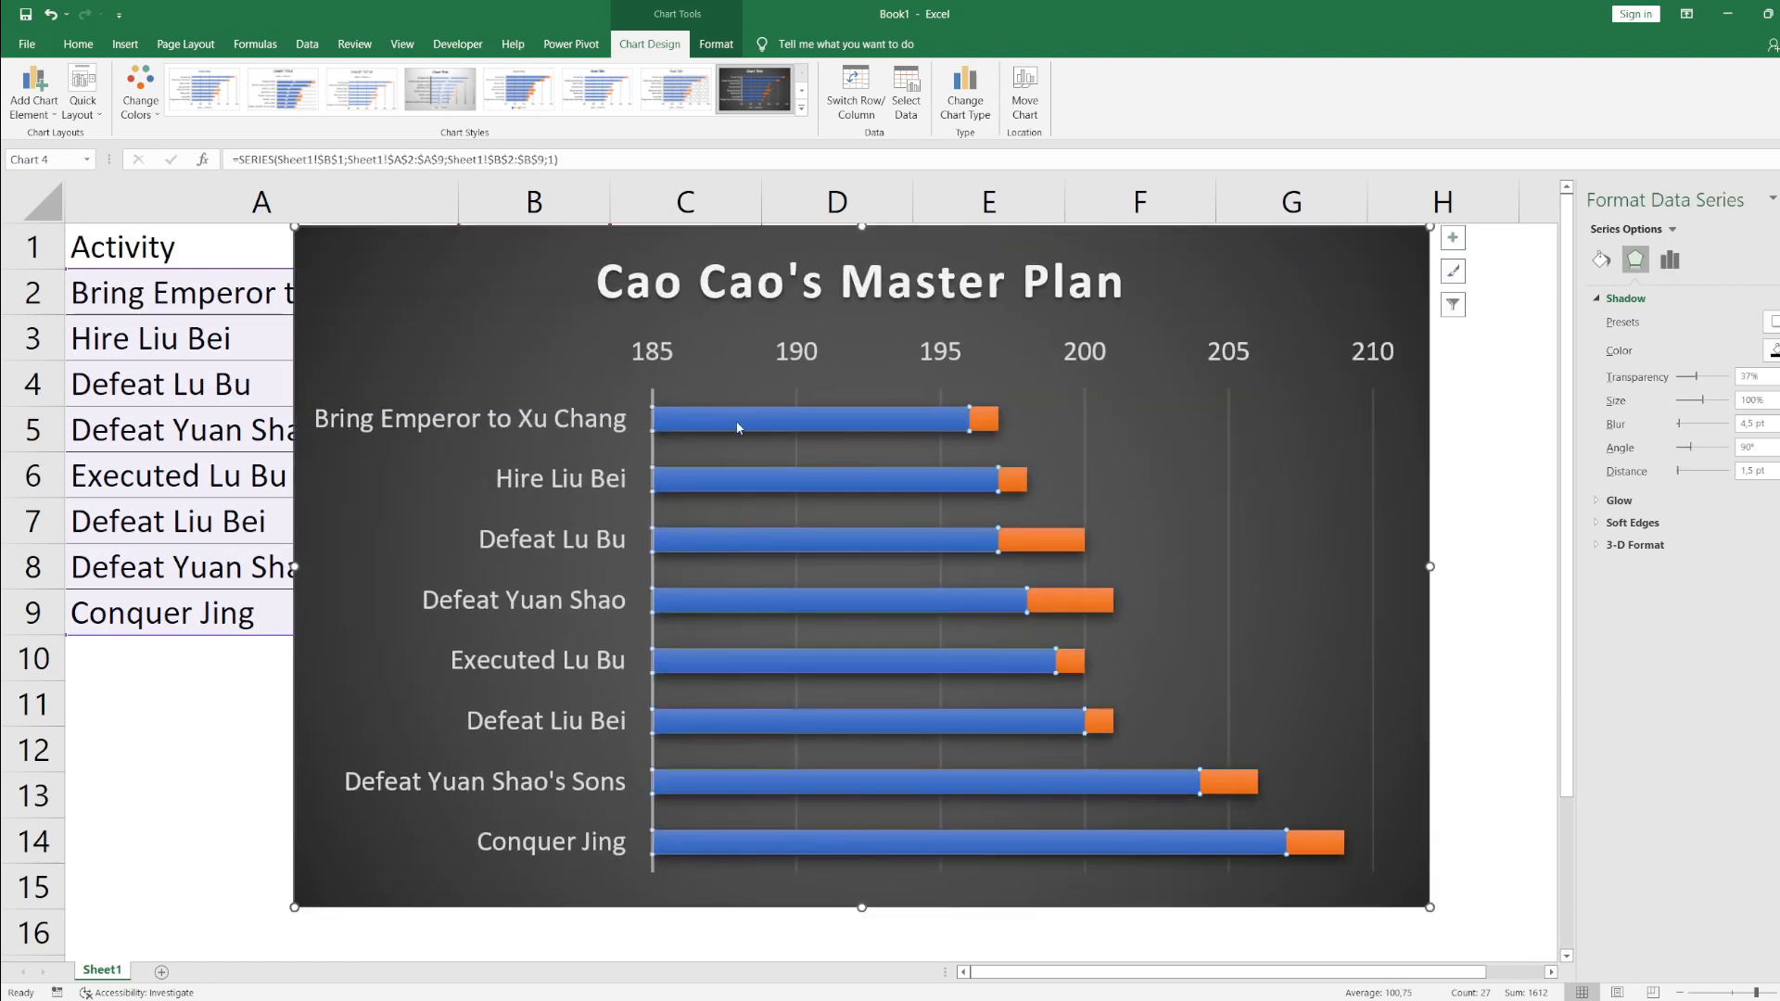
right_click(739, 427)
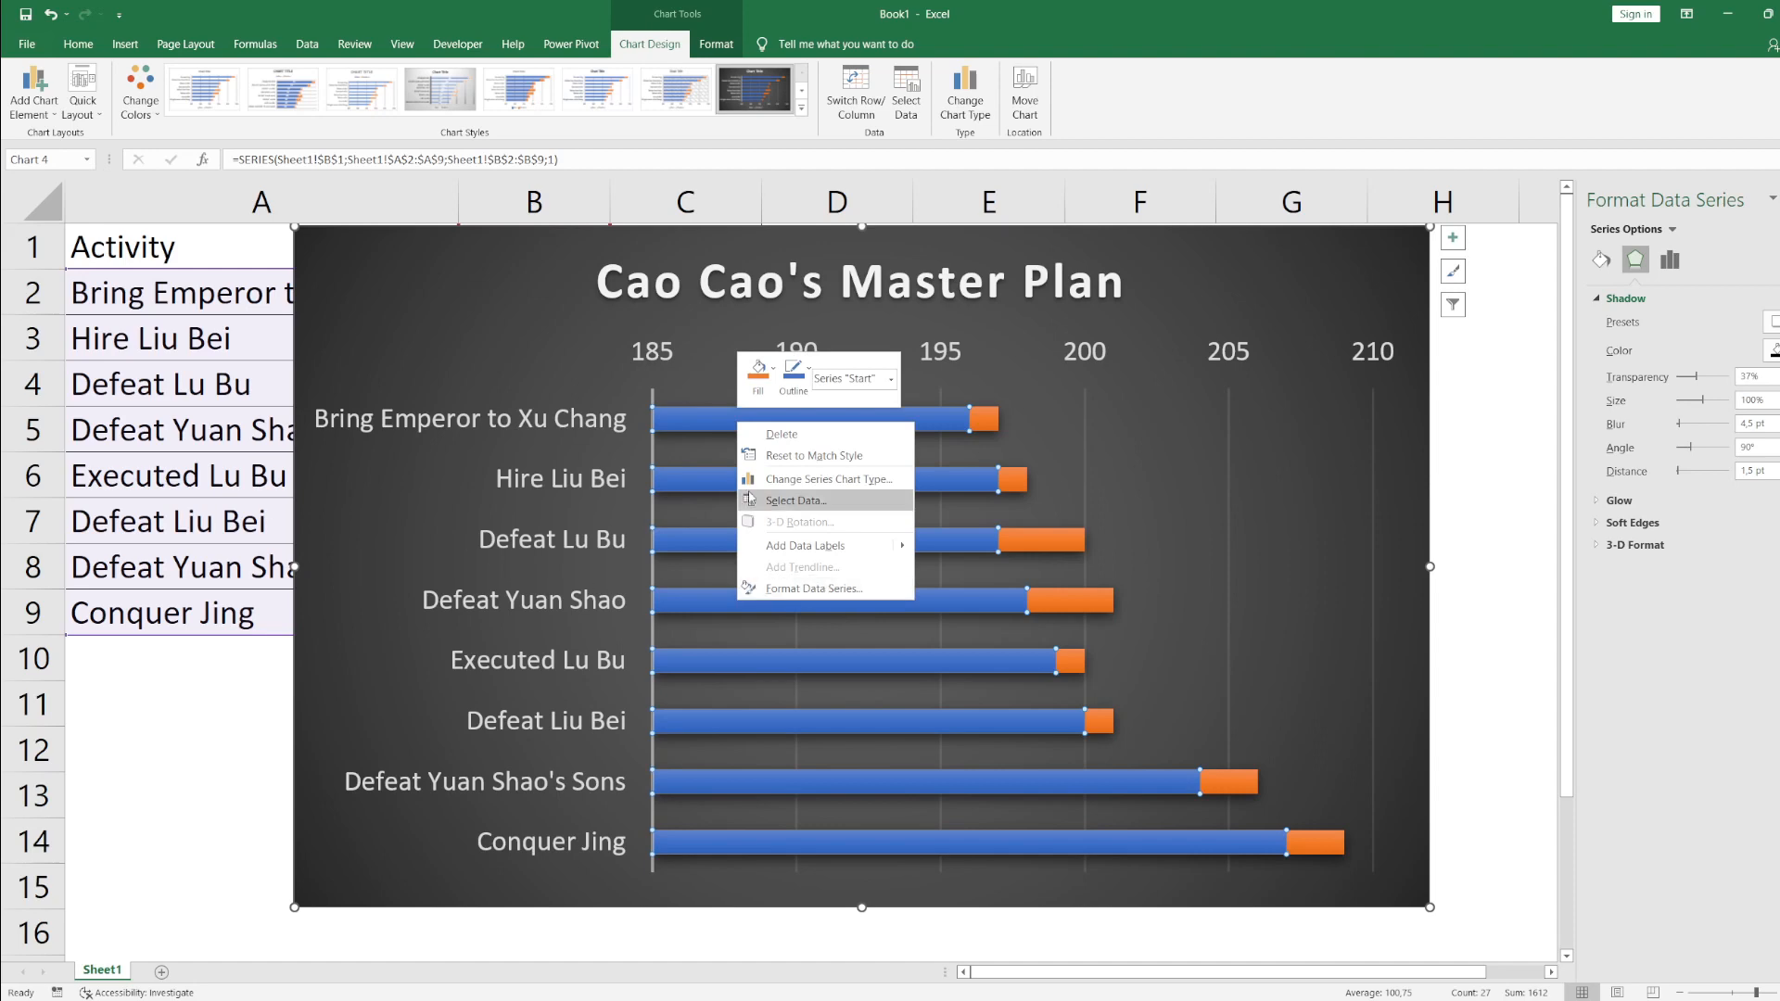
left_click(809, 591)
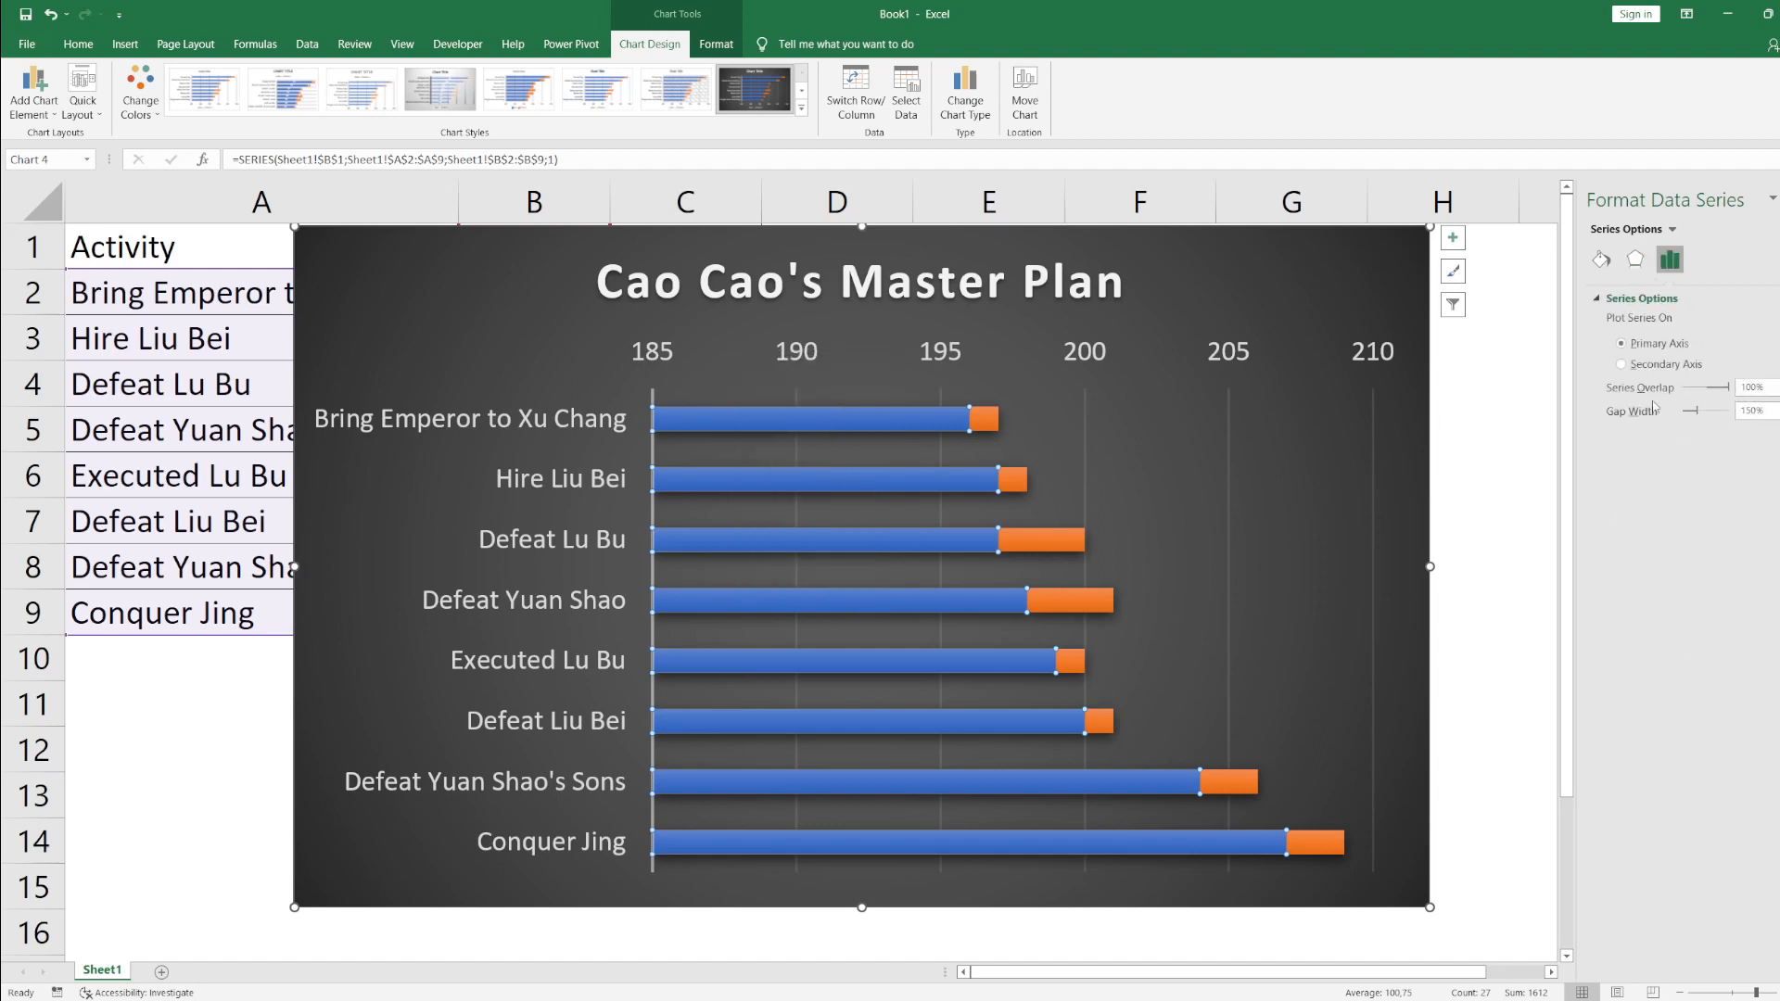
left_click(1602, 260)
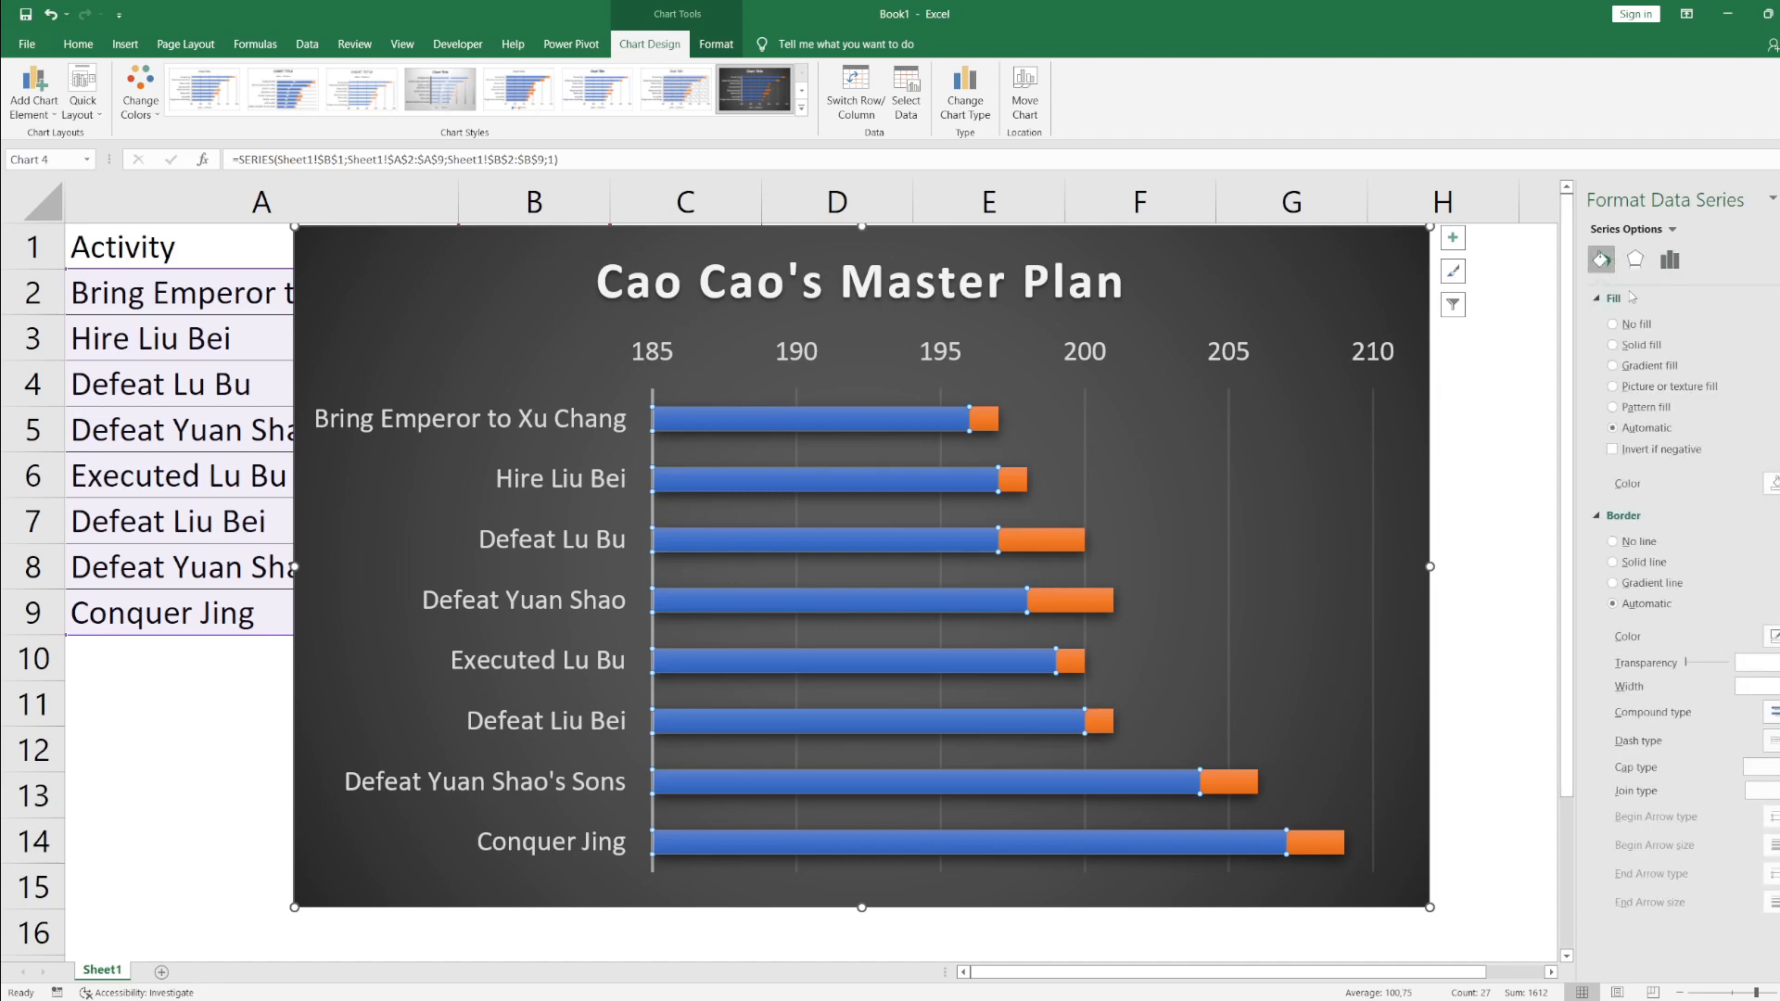
left_click(1648, 326)
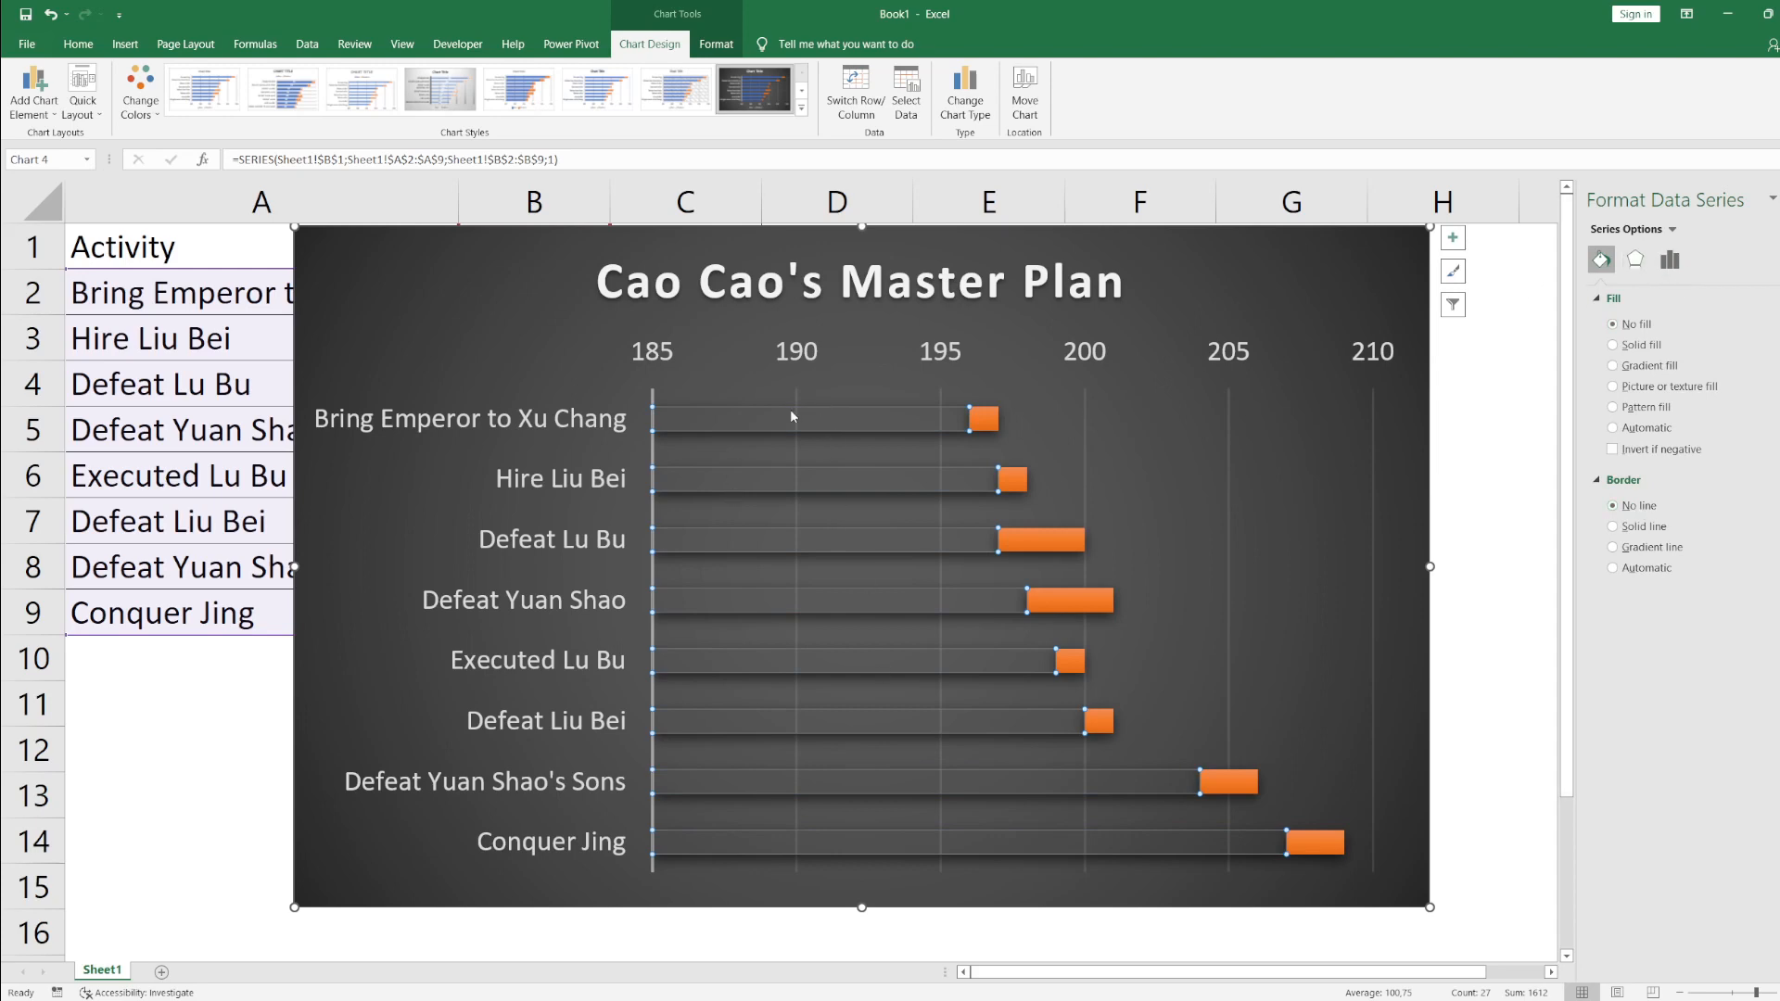
Step: Apply the No Shadow preset to the Start series and deselect the chart
left_click(1635, 259)
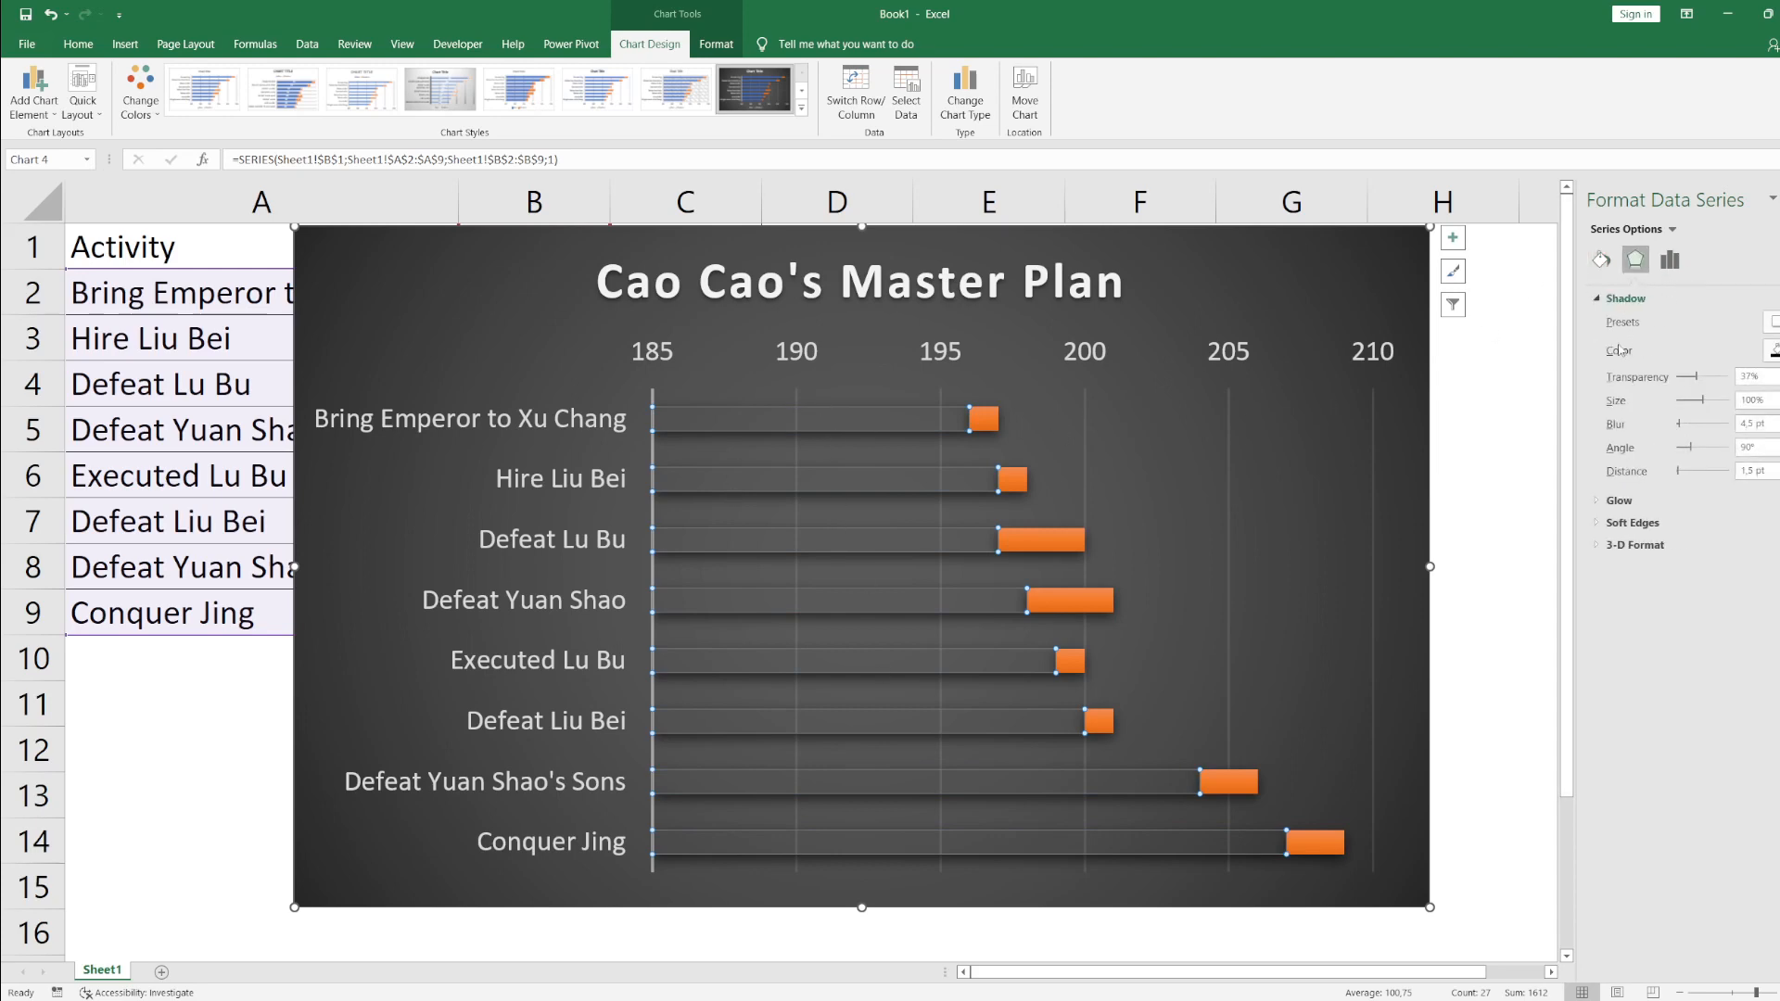
left_click(1772, 322)
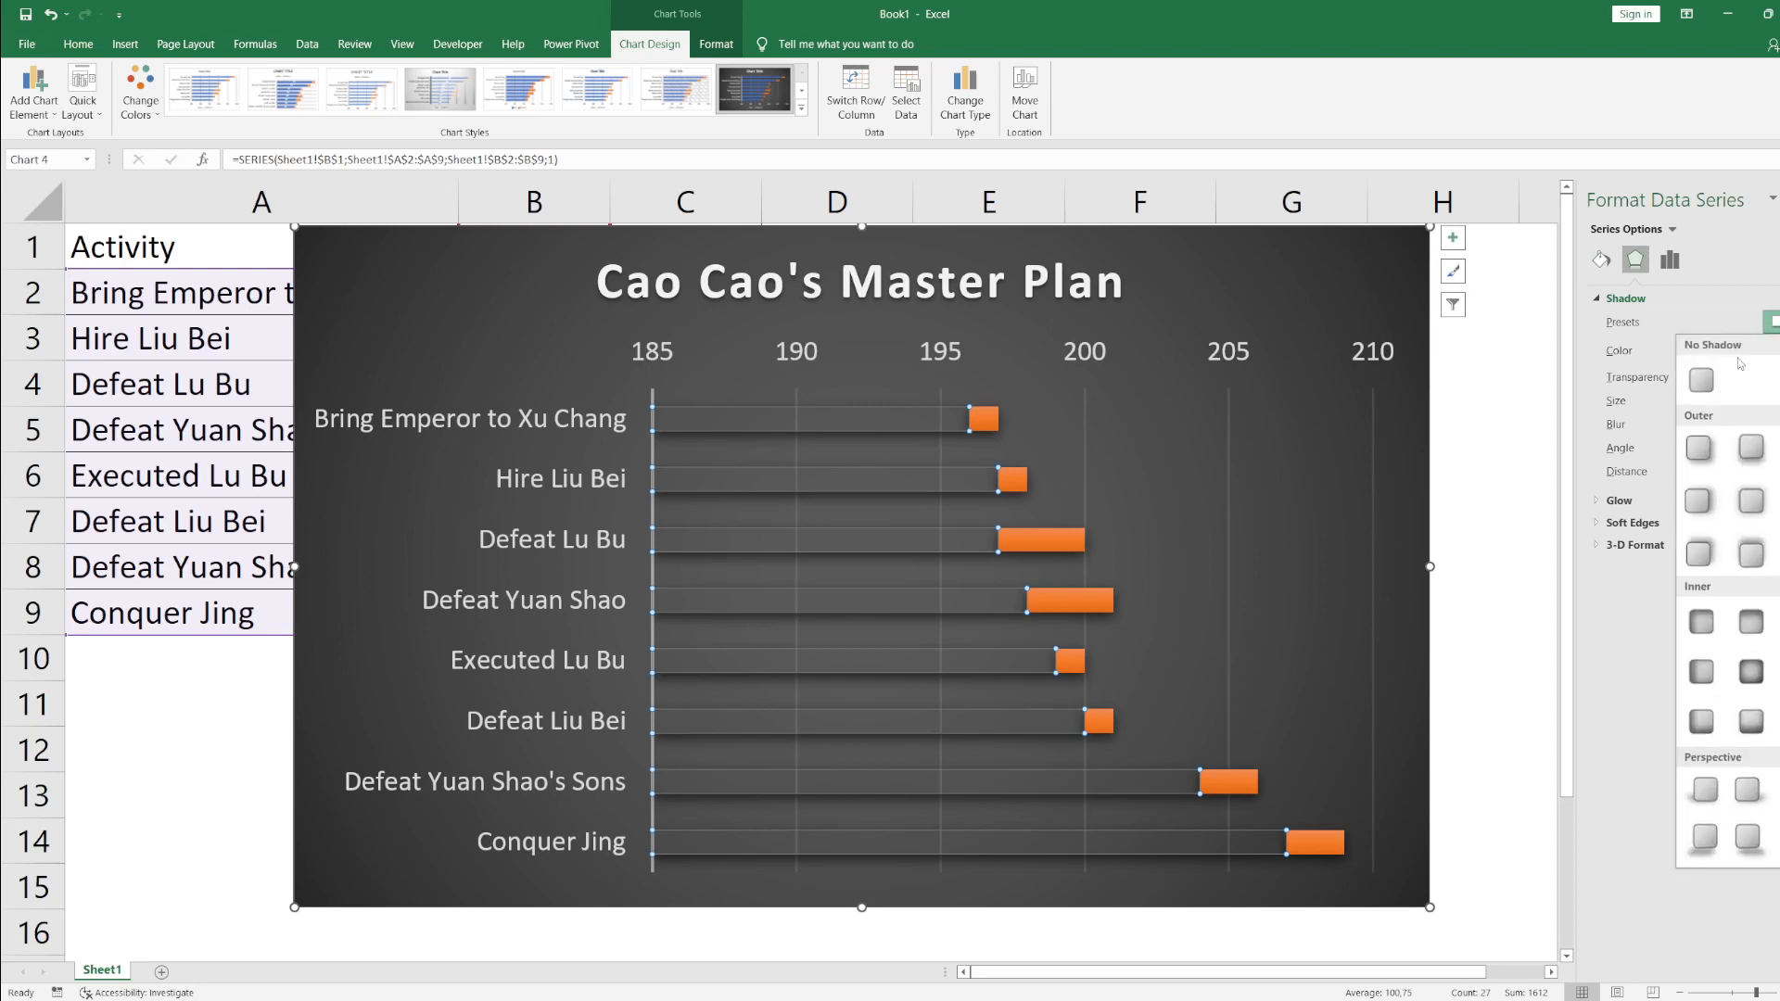
left_click(1705, 382)
left_click(1484, 598)
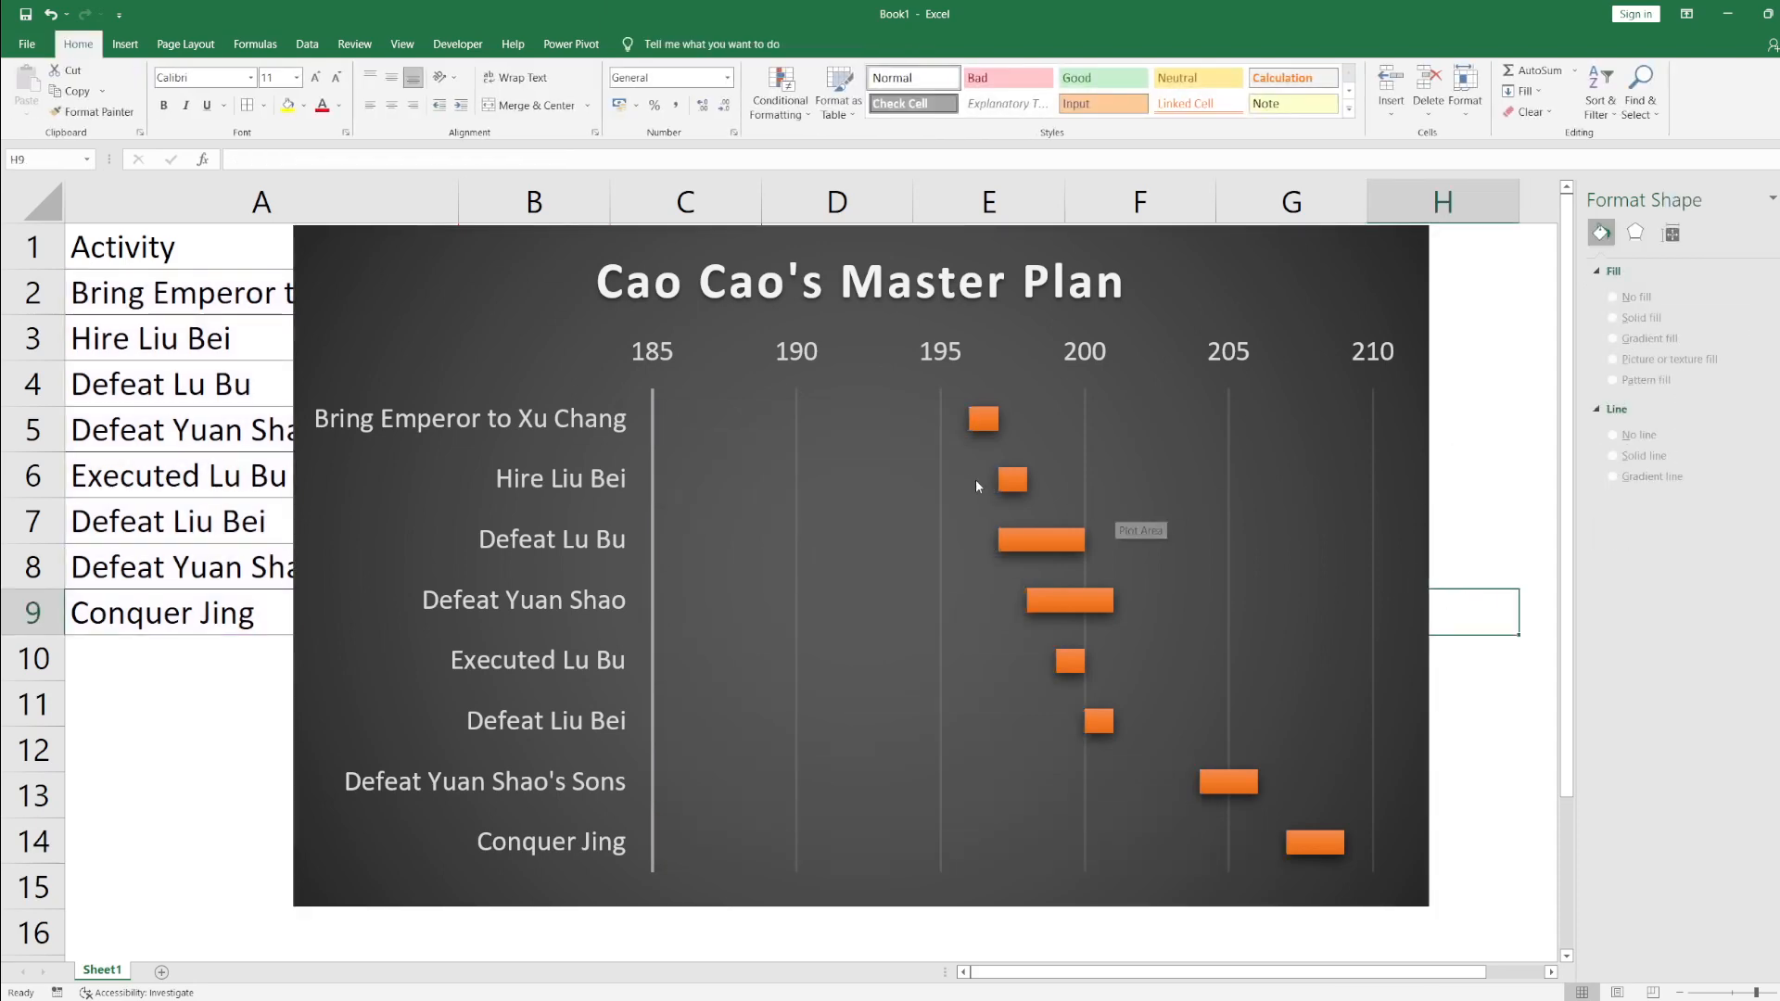
Step: Set the minimum bound of the chart's horizontal year axis to 195
left_click(955, 379)
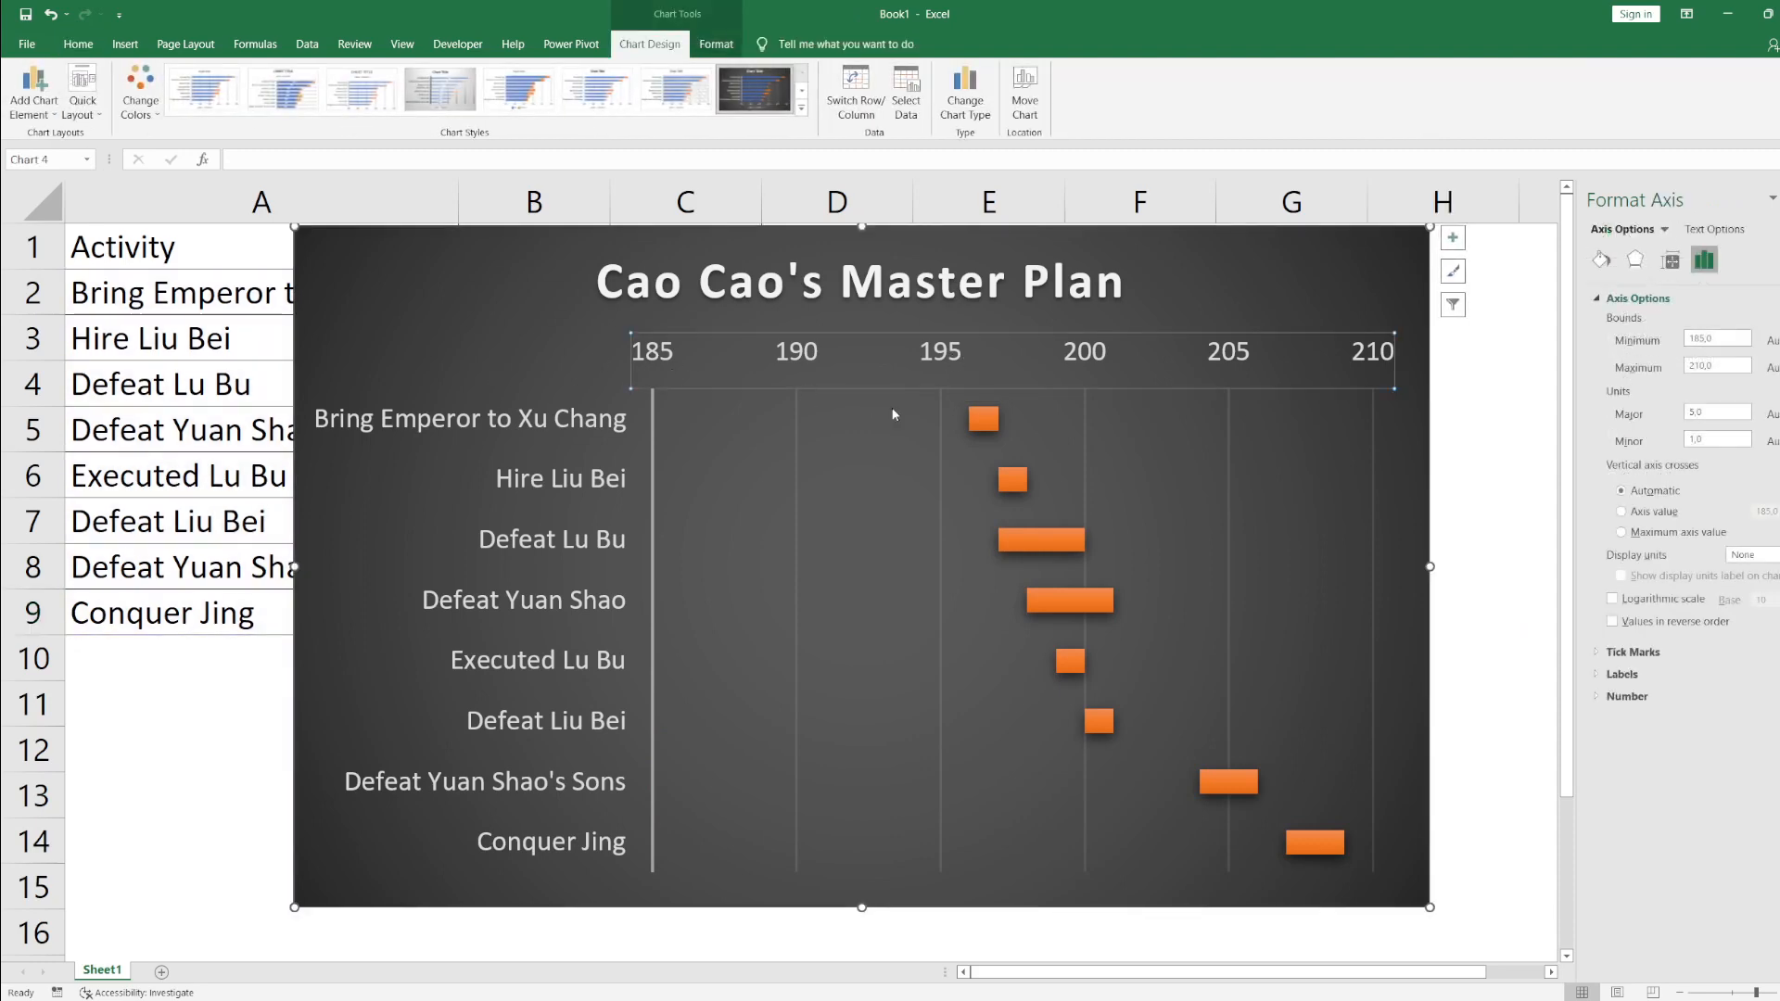
left_click(1726, 341)
type("195")
key("Return")
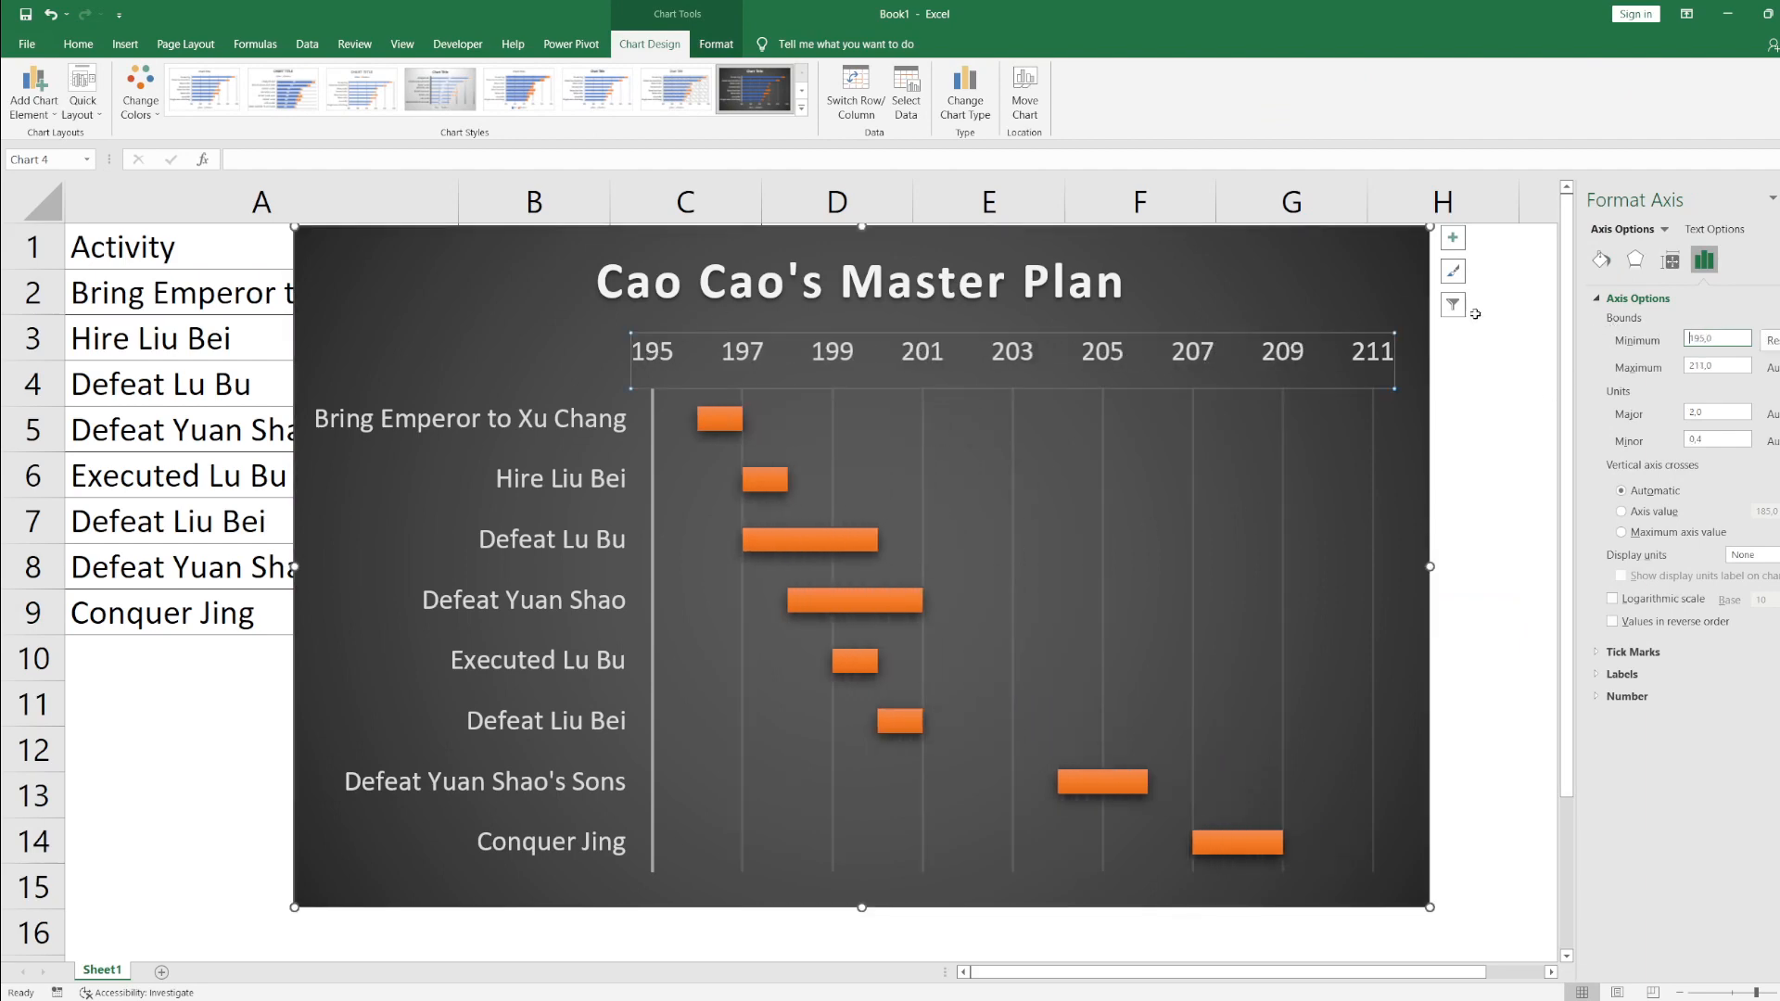
Step: Set both the minor and major units of the year axis to 1
left_click(1722, 436)
type("1")
key("Return")
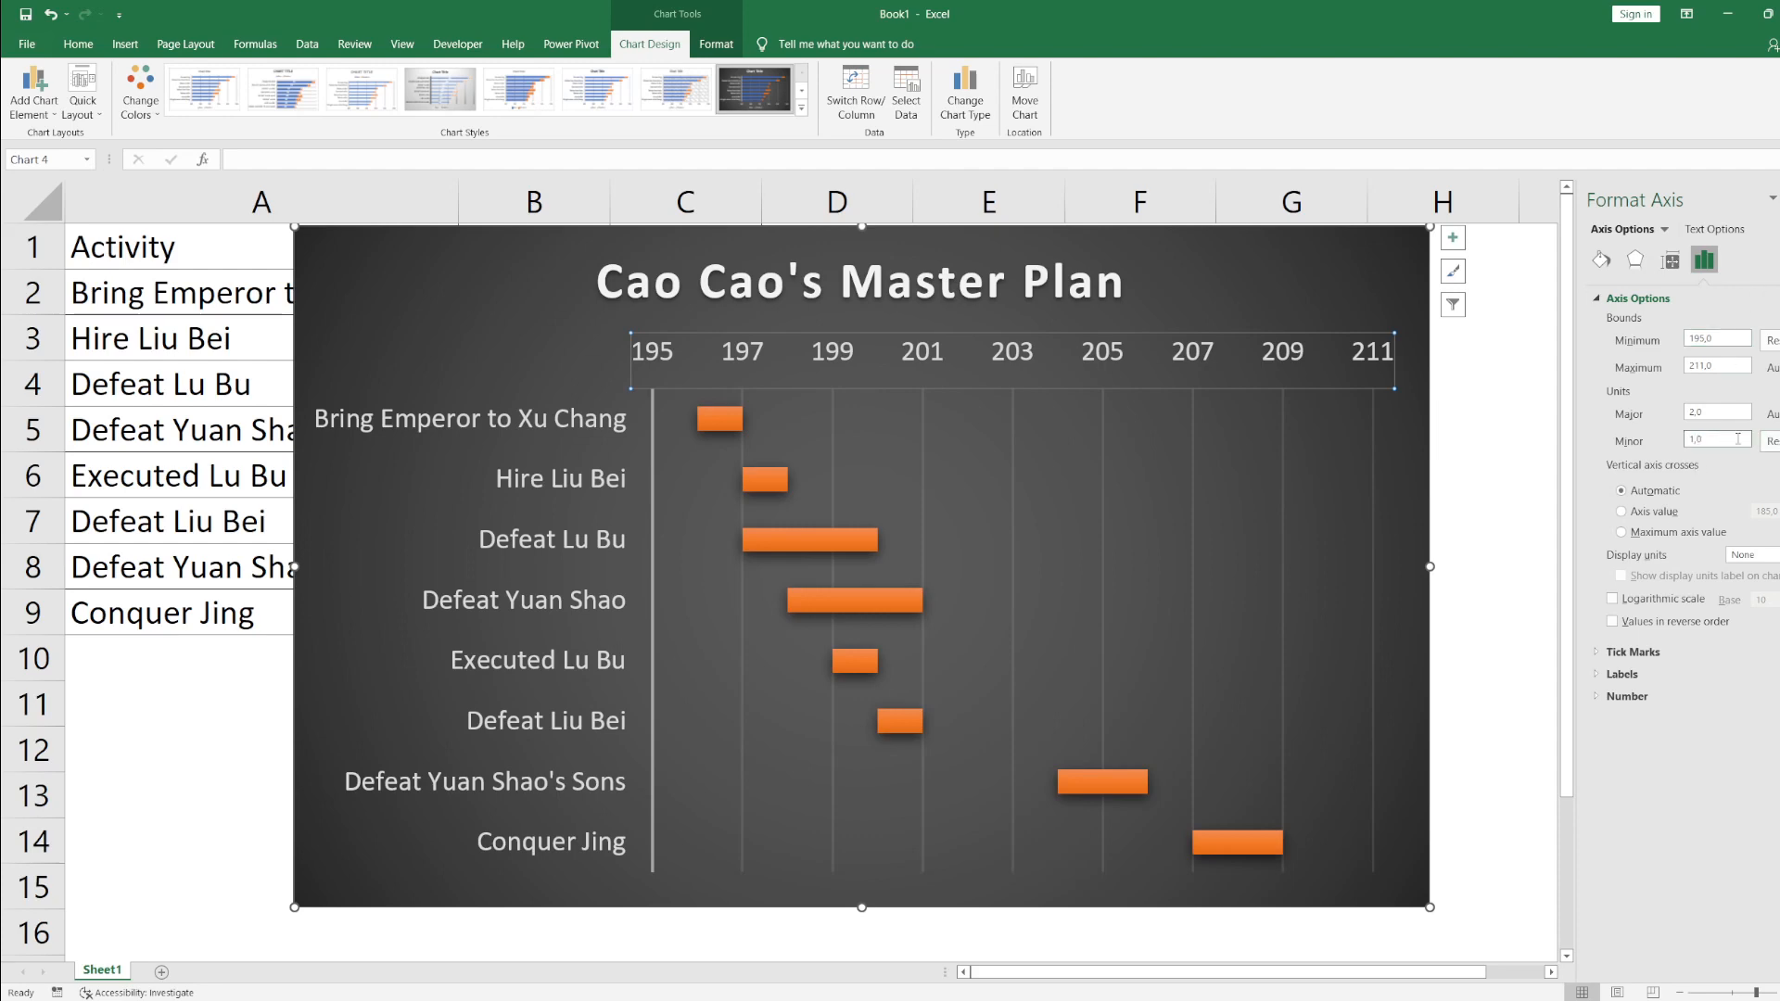
left_click(1701, 412)
type("1")
key("Return")
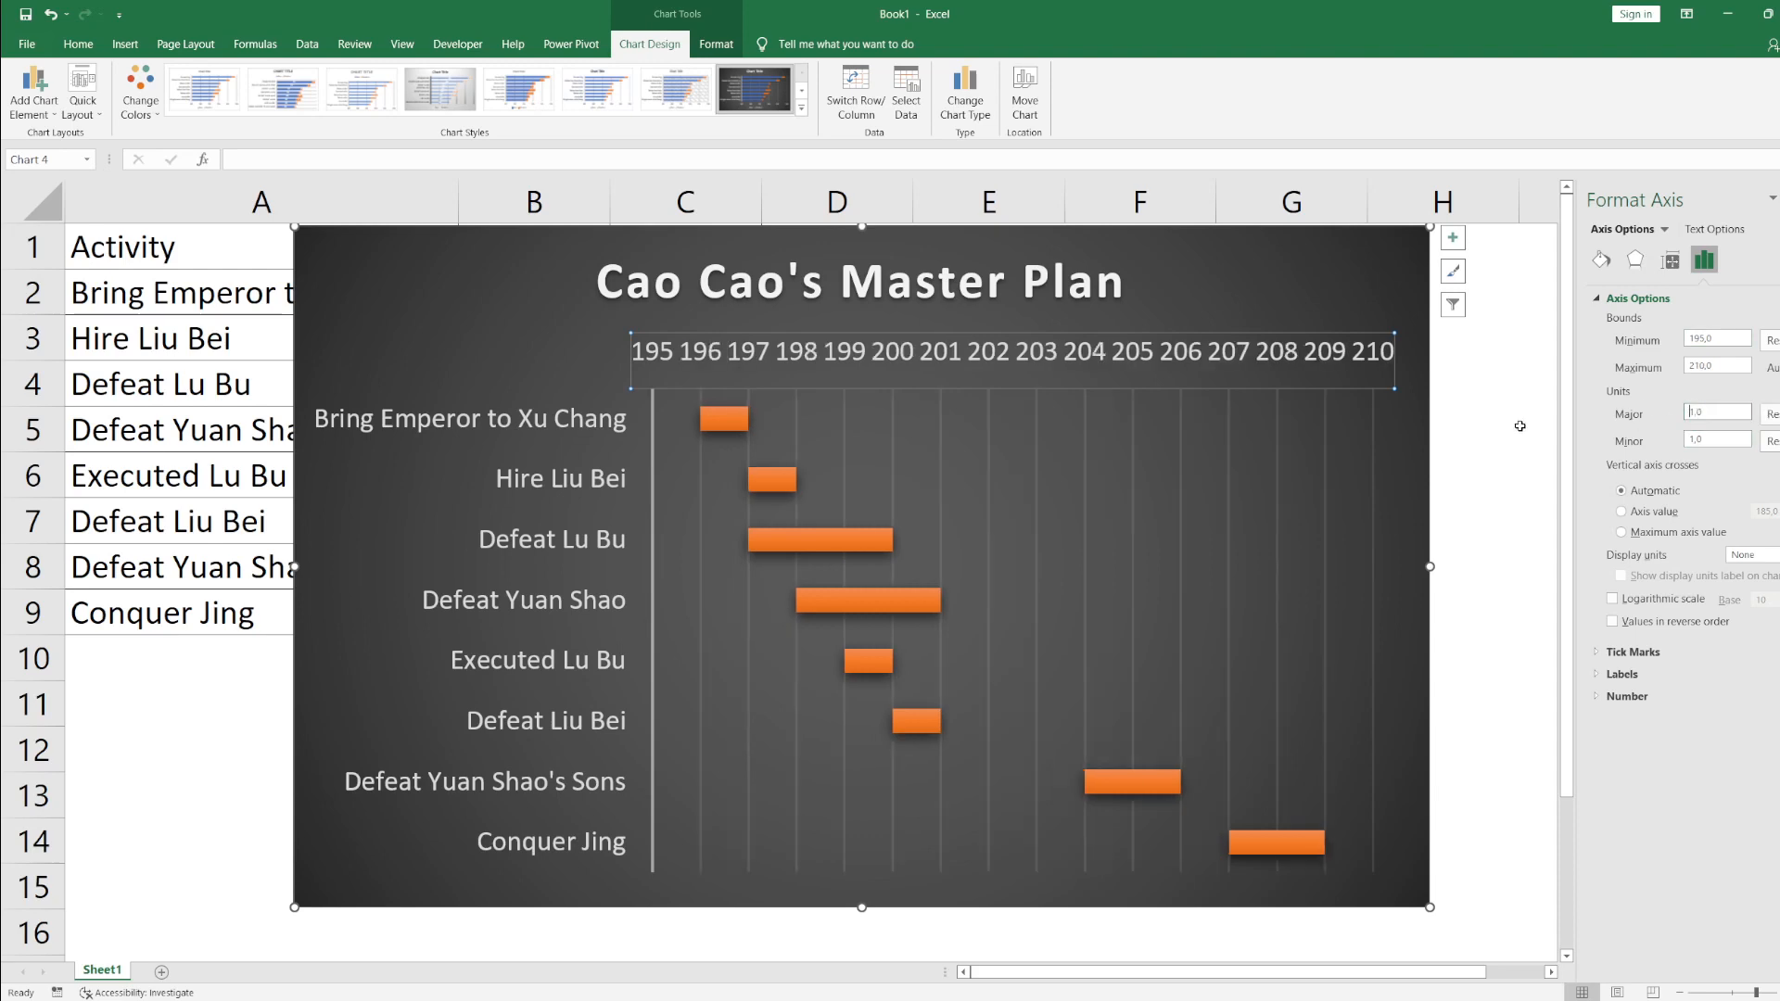
Step: Set the maximum bound of the year axis to 209
double_click(1727, 364)
type("209")
key("Return")
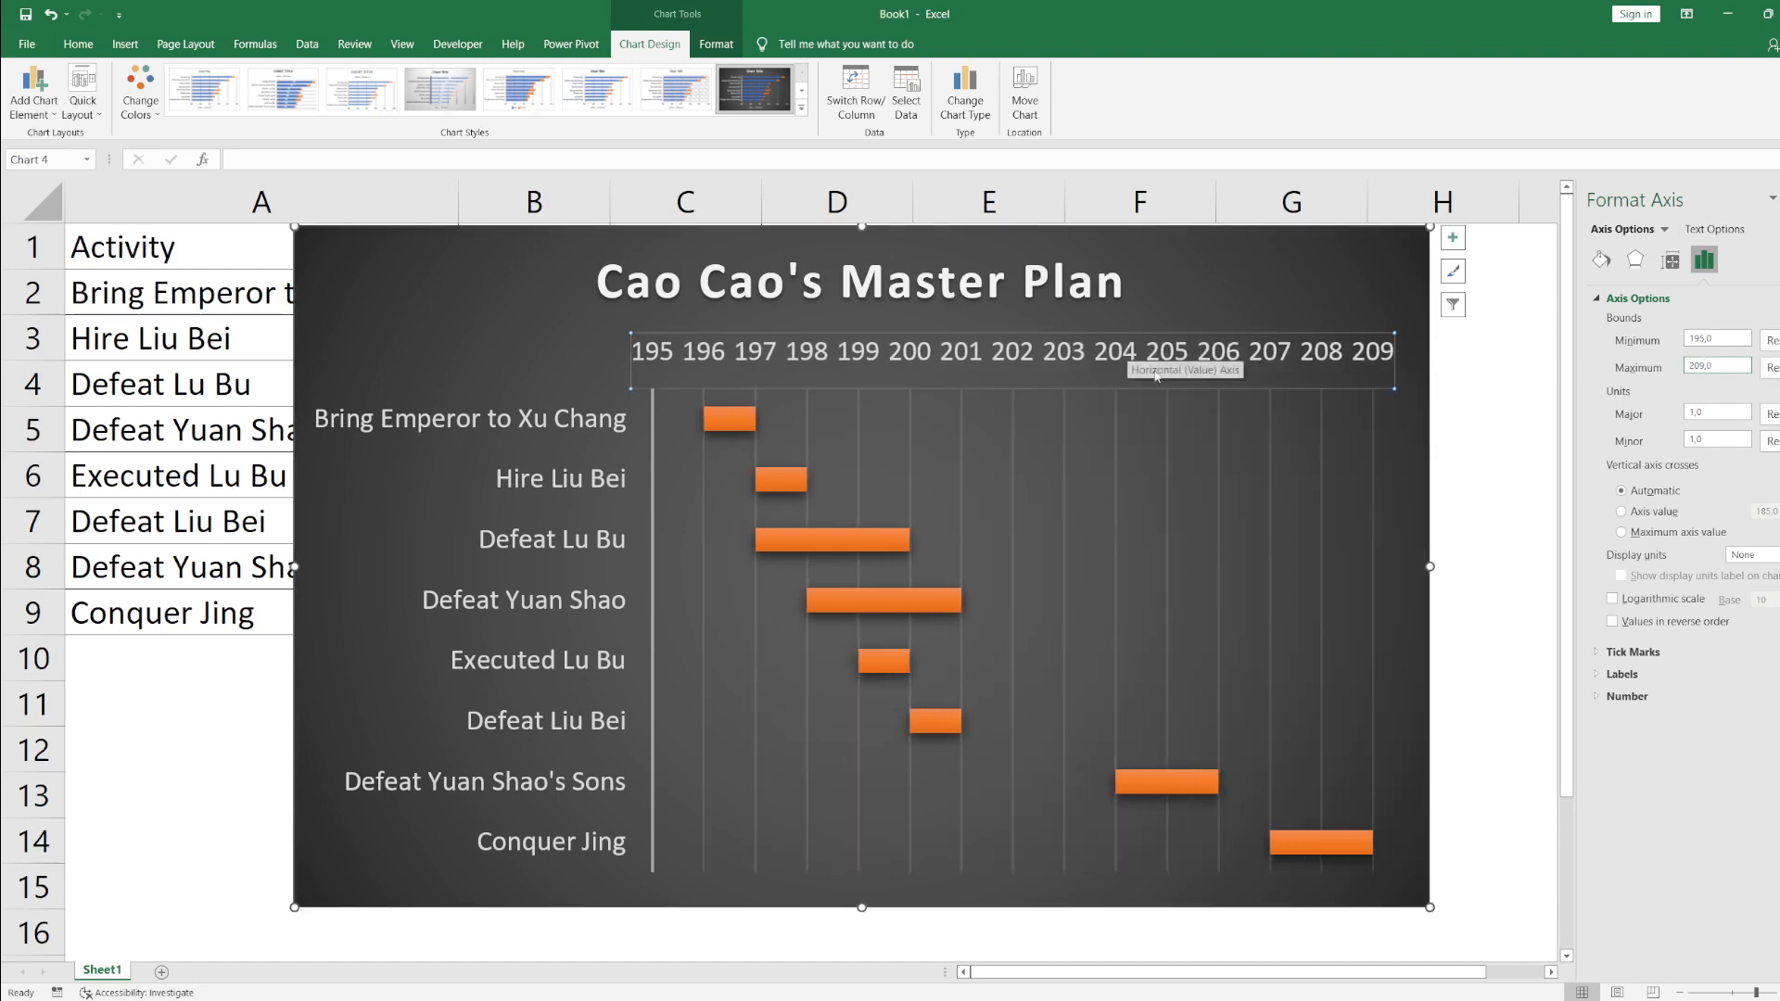
Step: Look through the year axis's label and number options, and open its alignment settings
left_click(1607, 677)
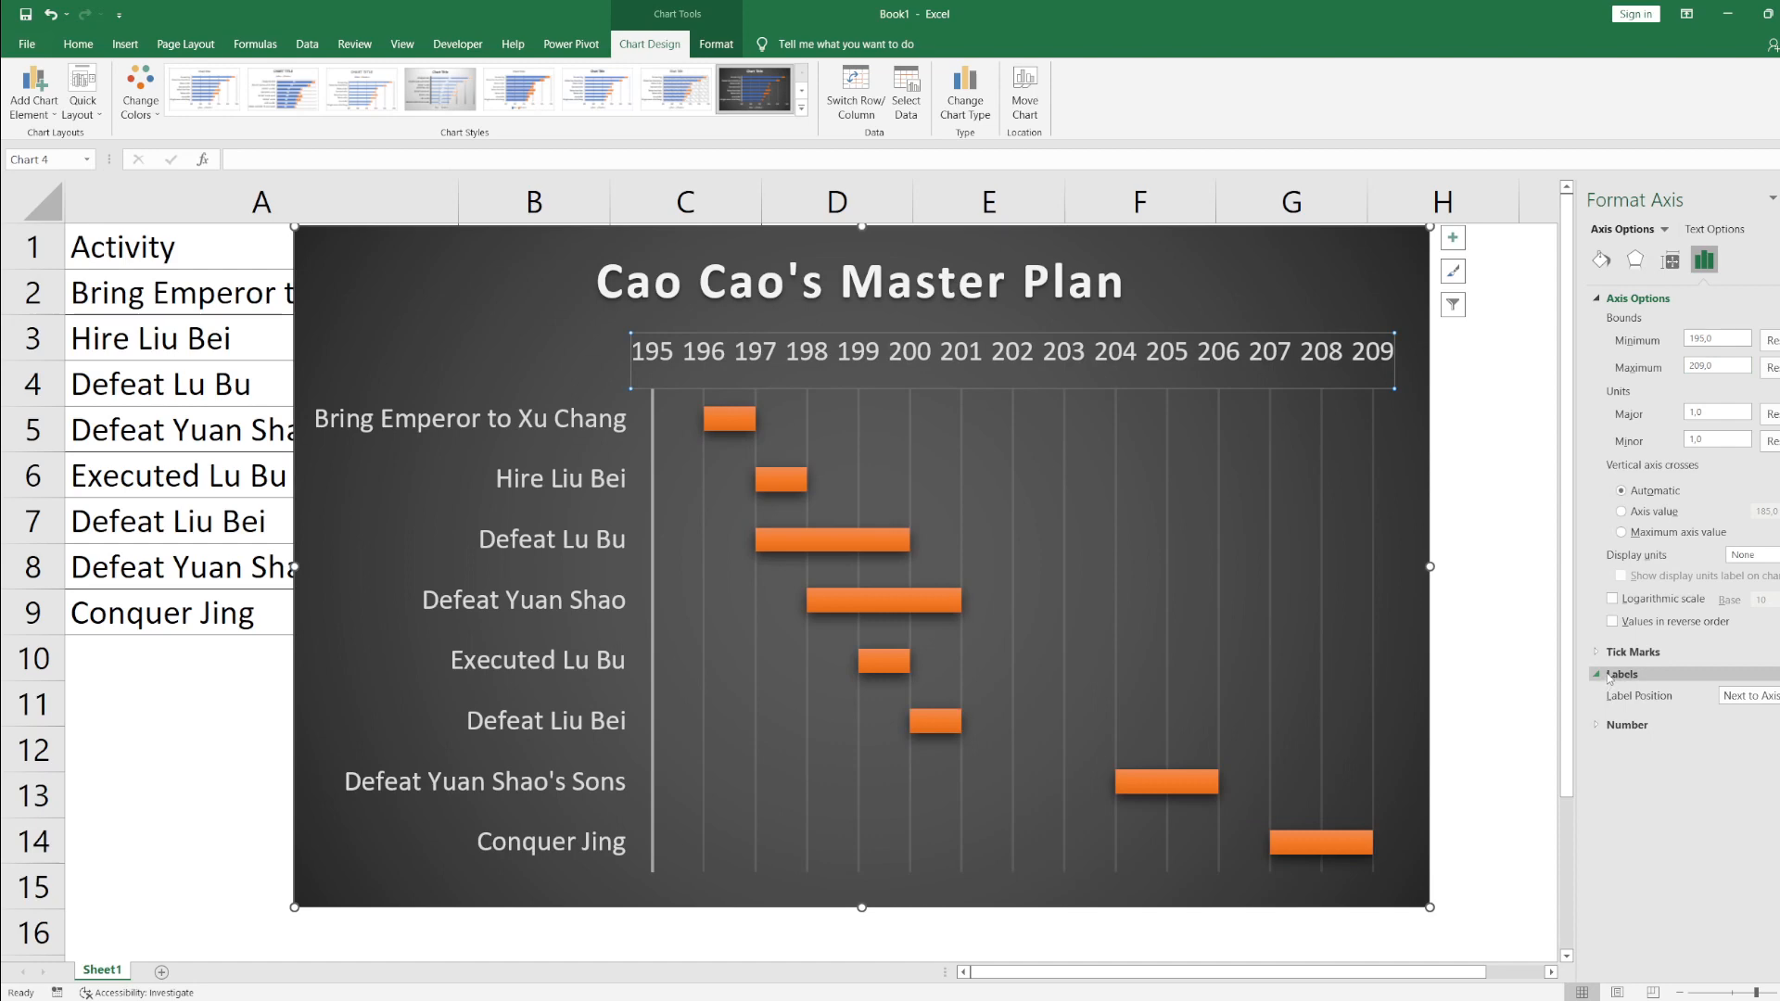
left_click(1624, 725)
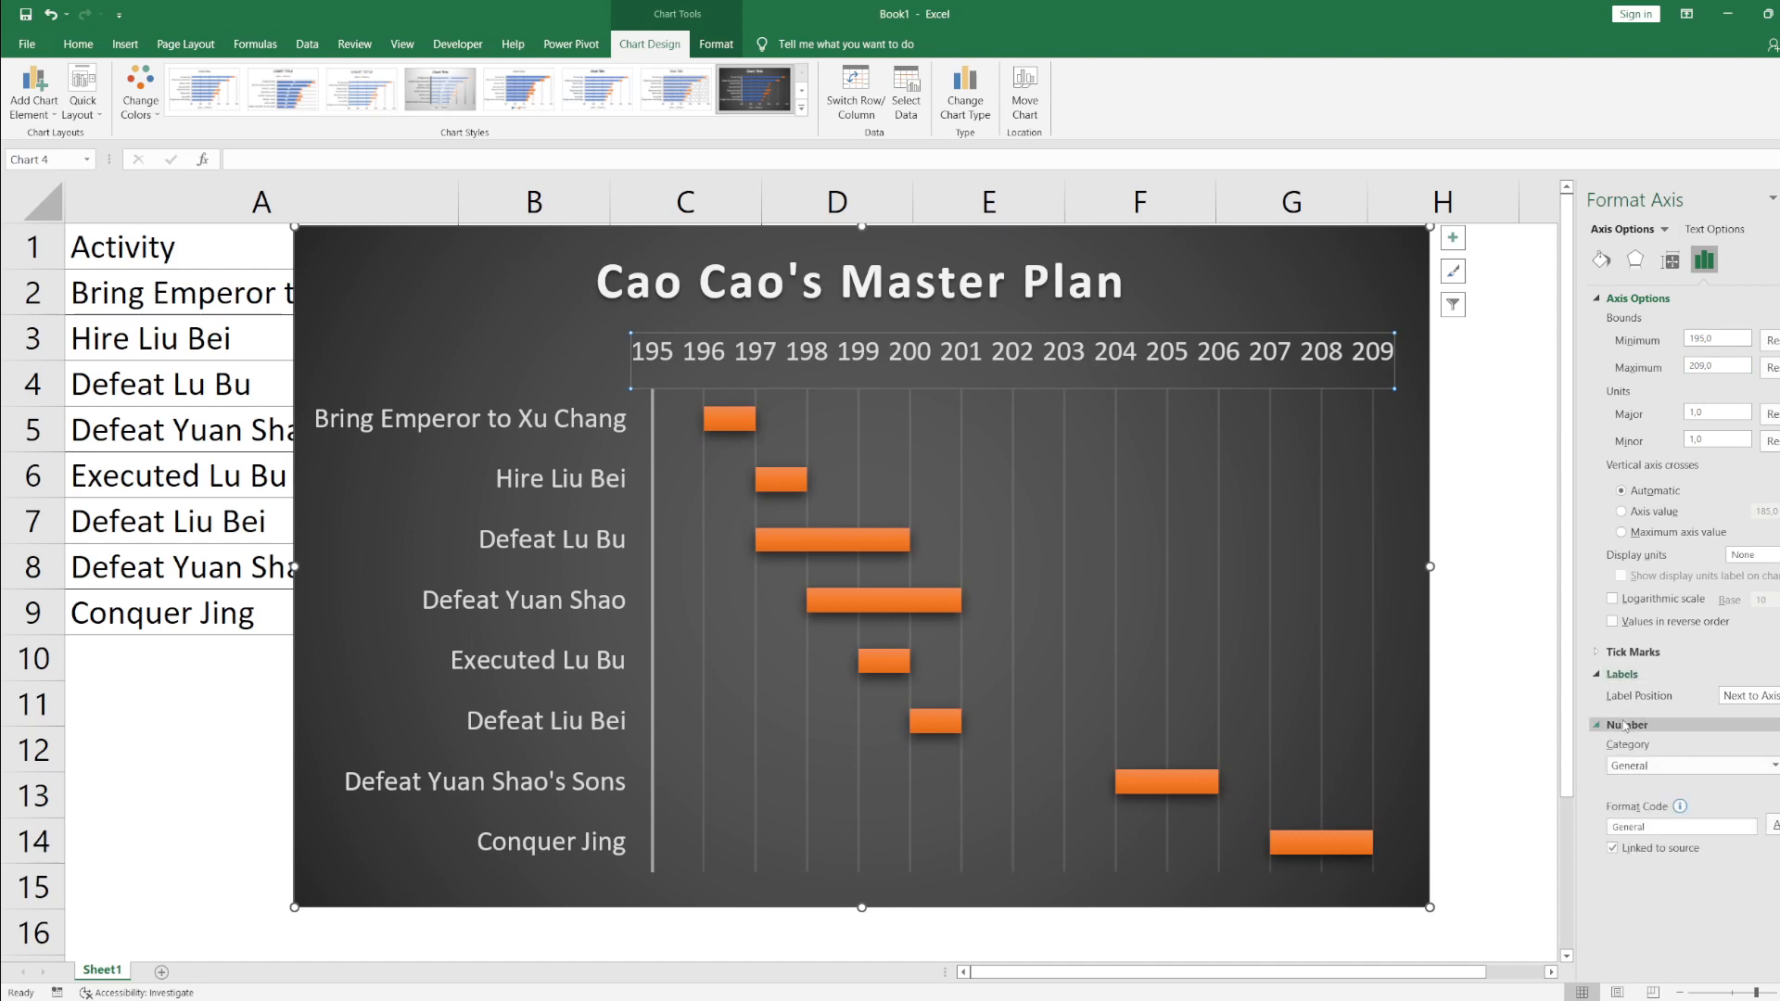
left_click(1671, 261)
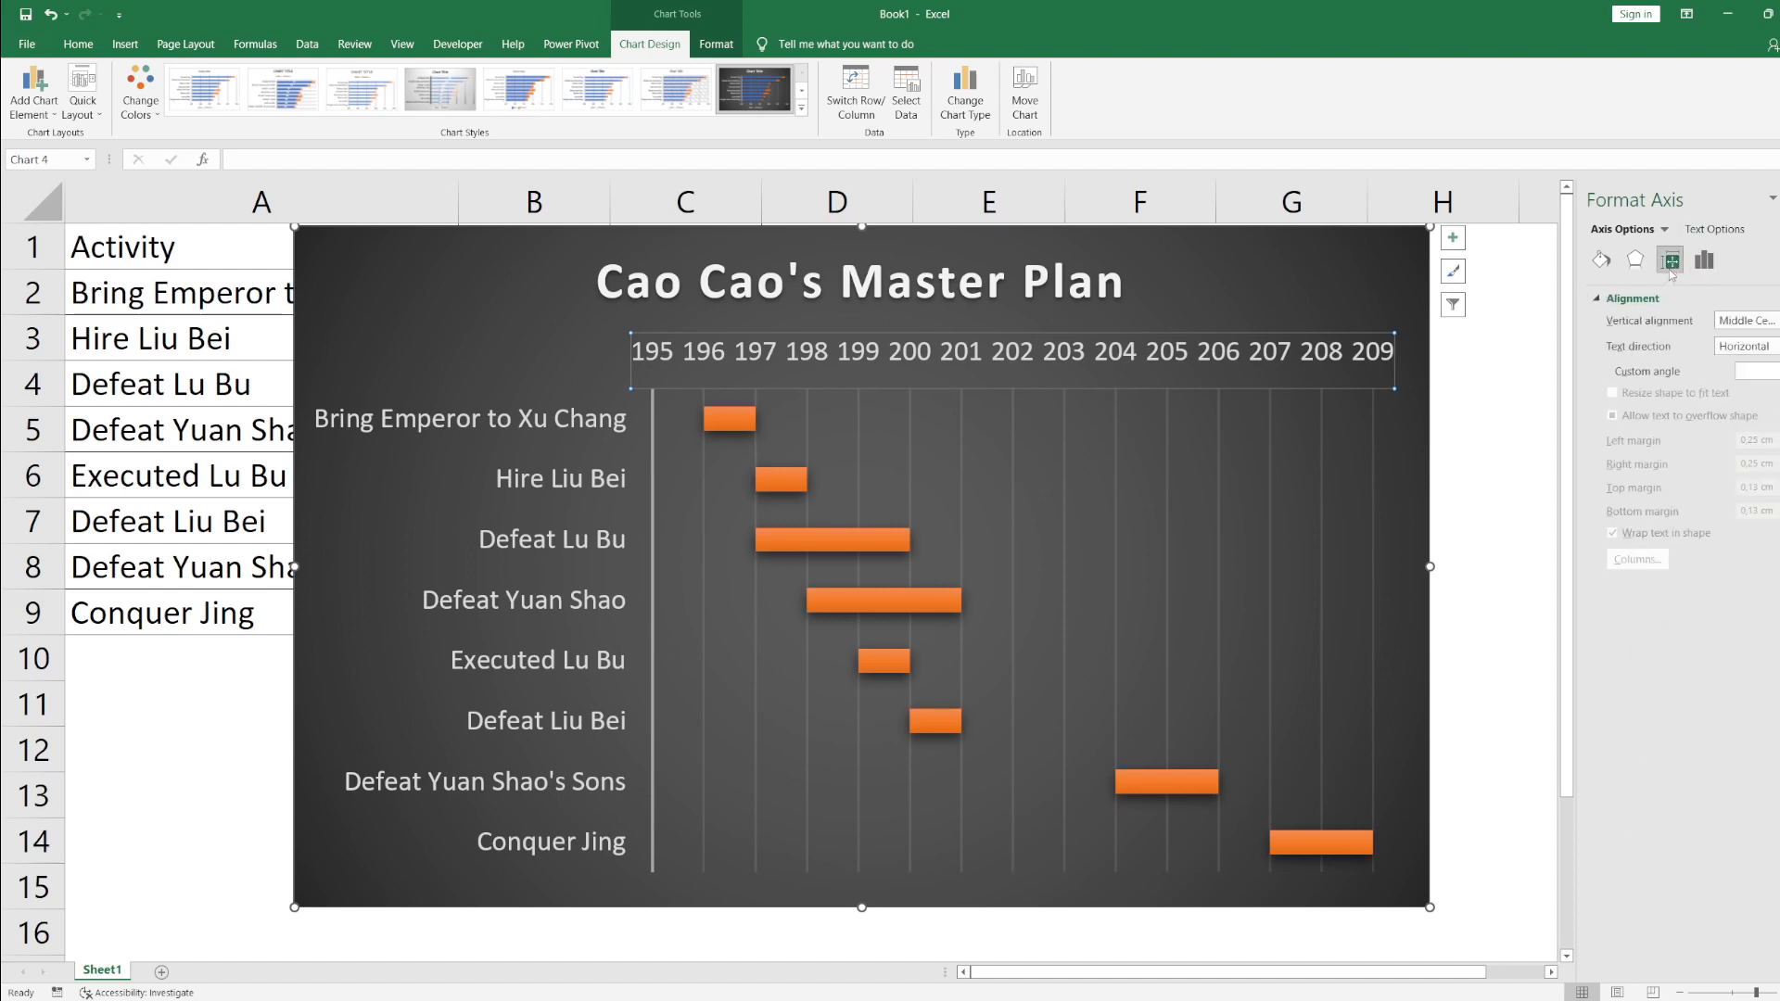
left_click(1762, 321)
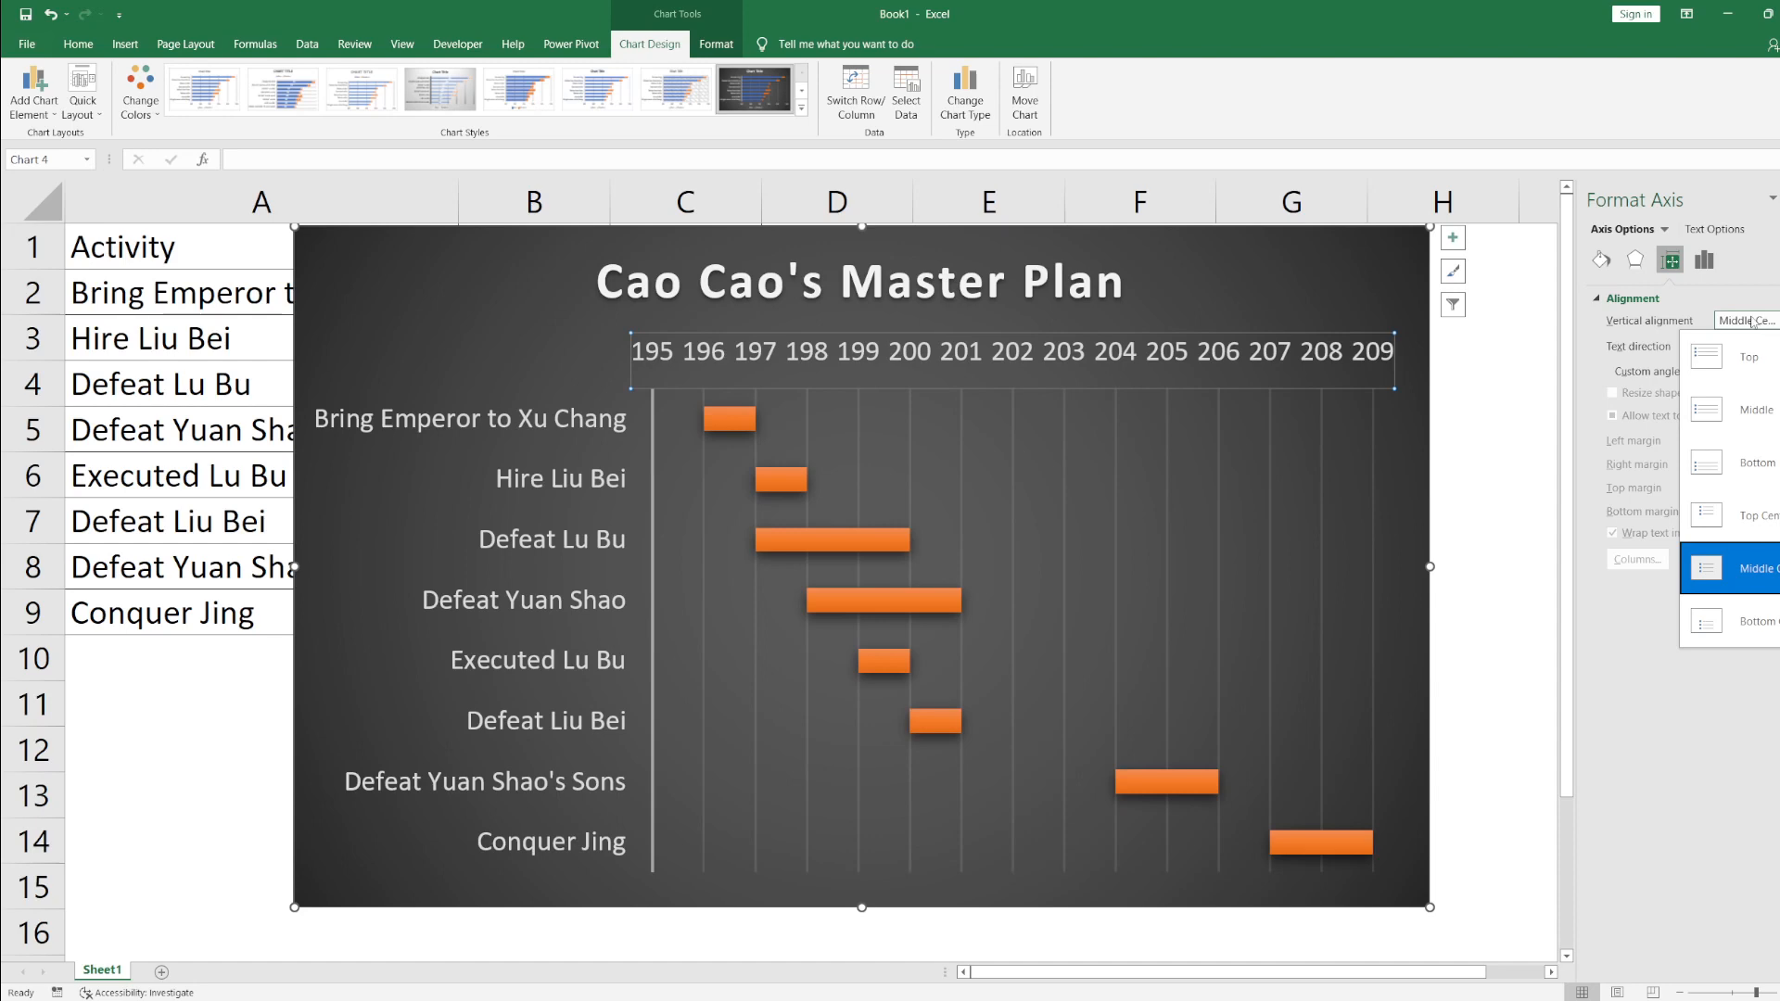
left_click(1753, 322)
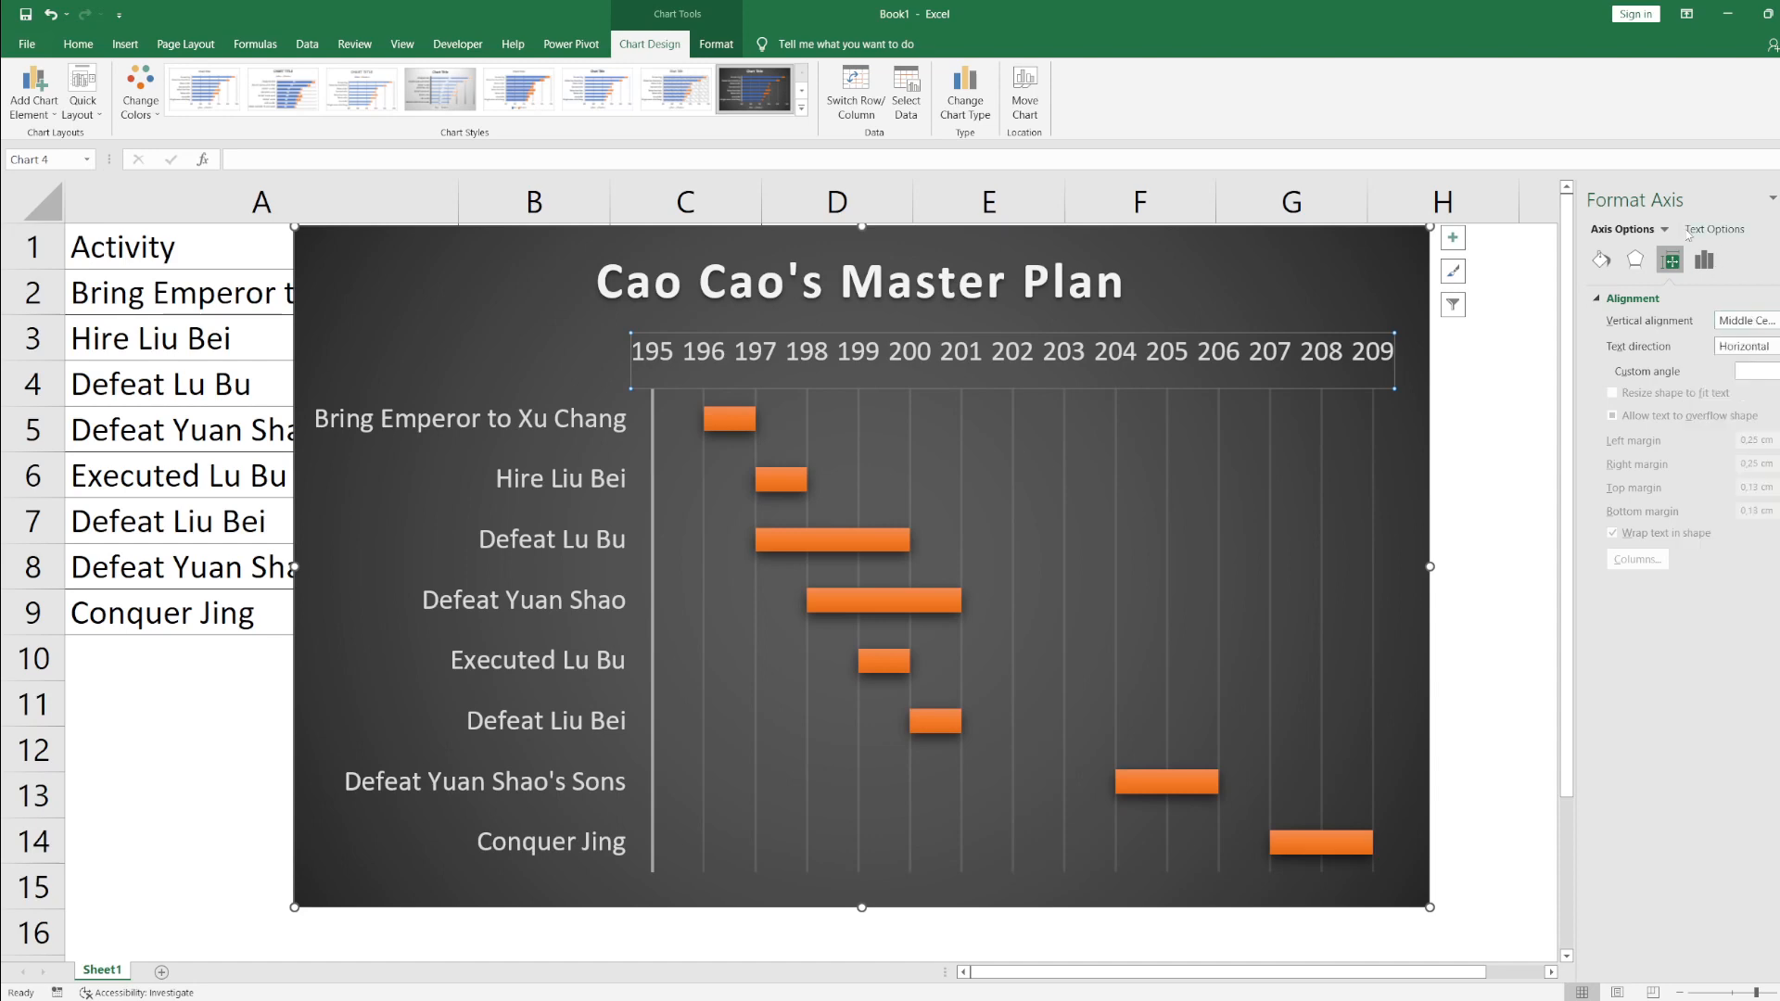
Step: Try rotated and stacked text directions on the year axis labels, and return them to horizontal
left_click(1734, 349)
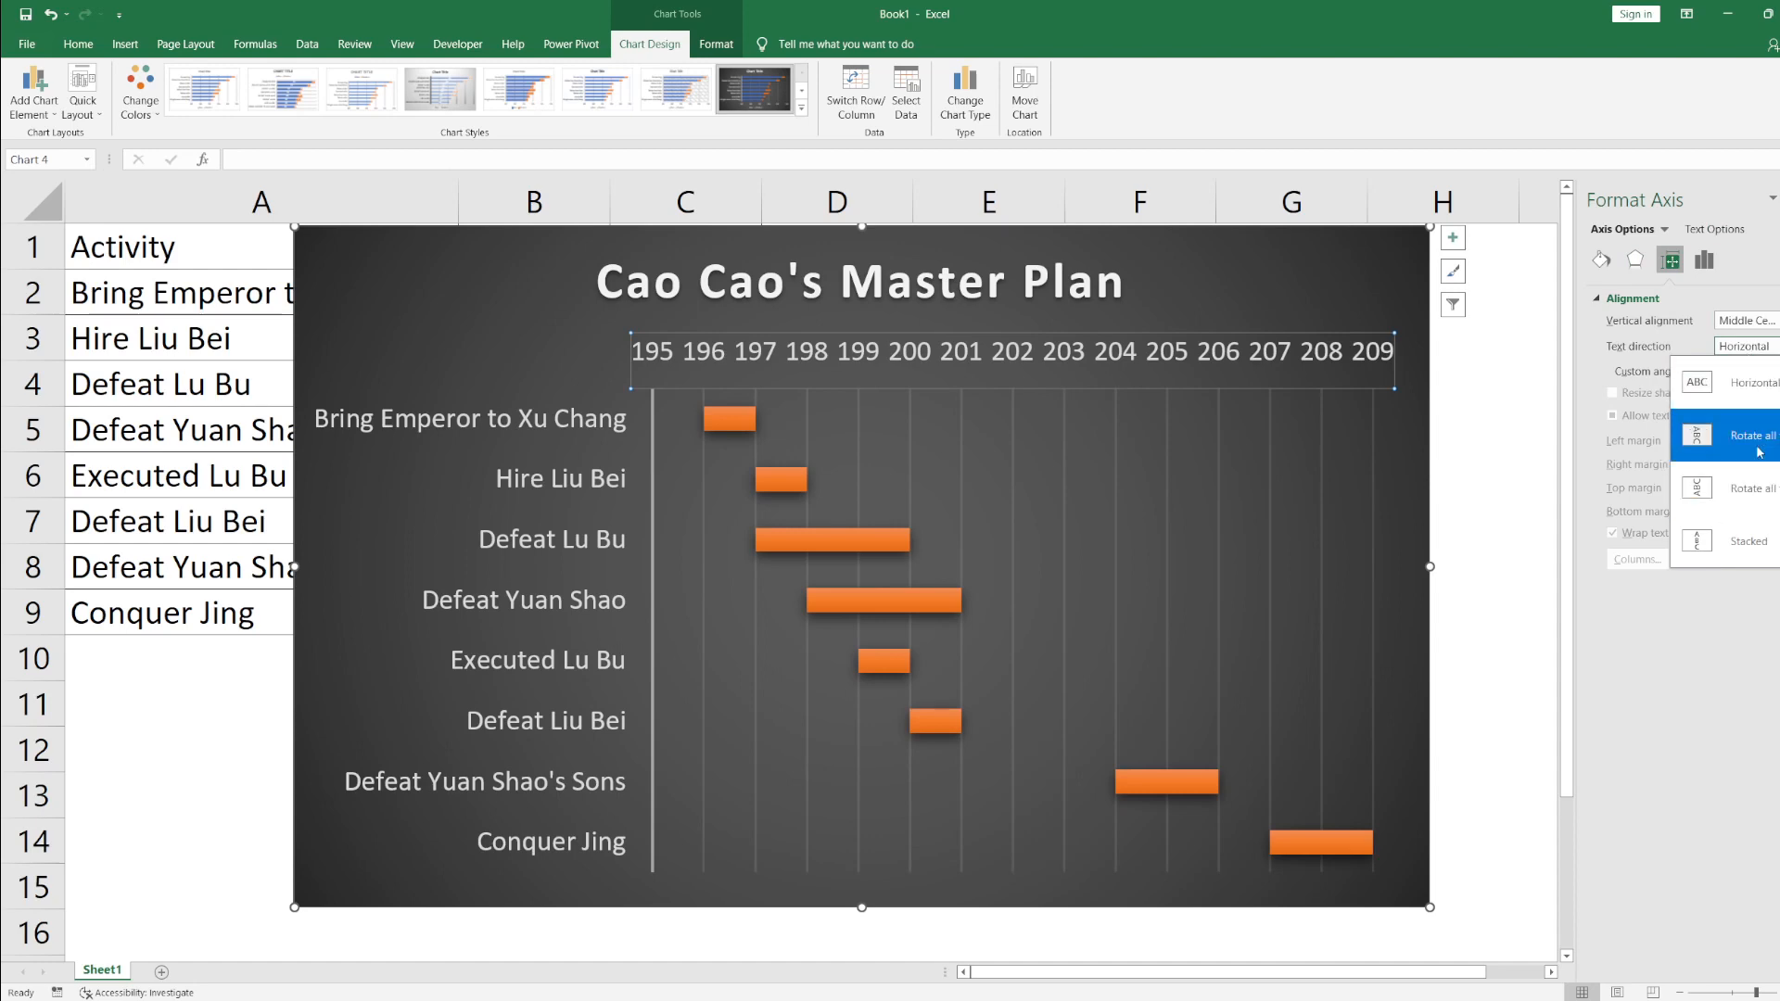
left_click(1746, 497)
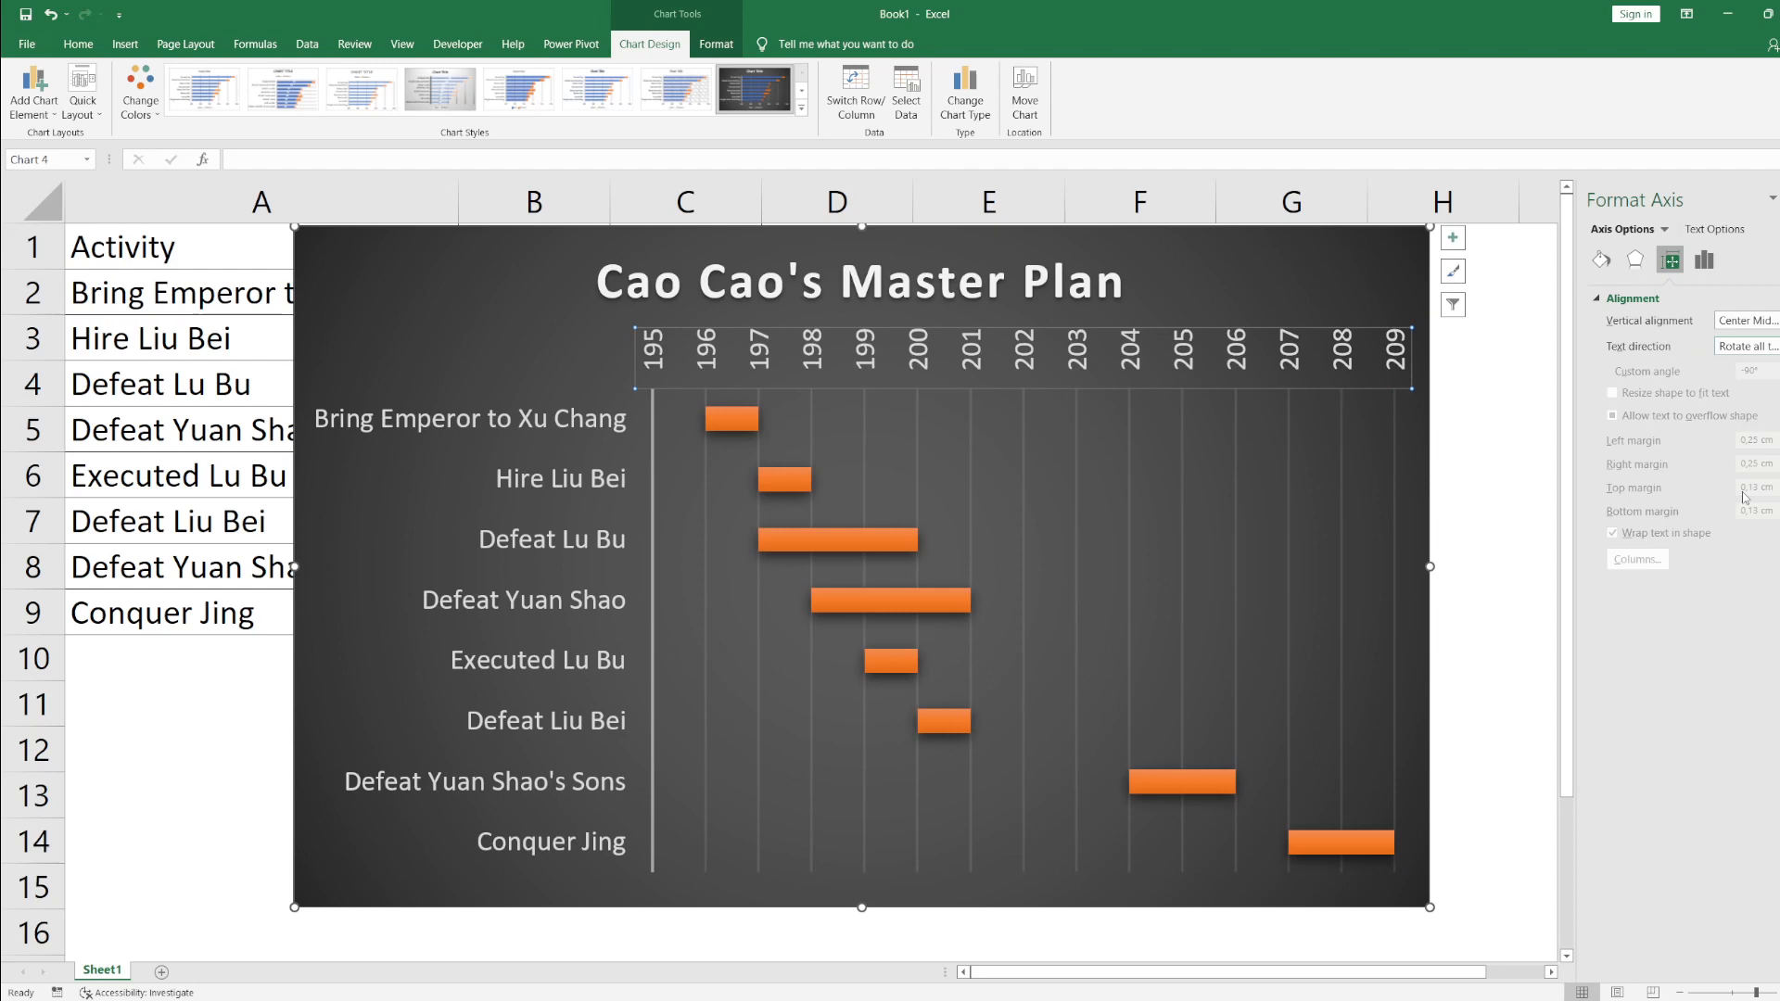
left_click(1758, 345)
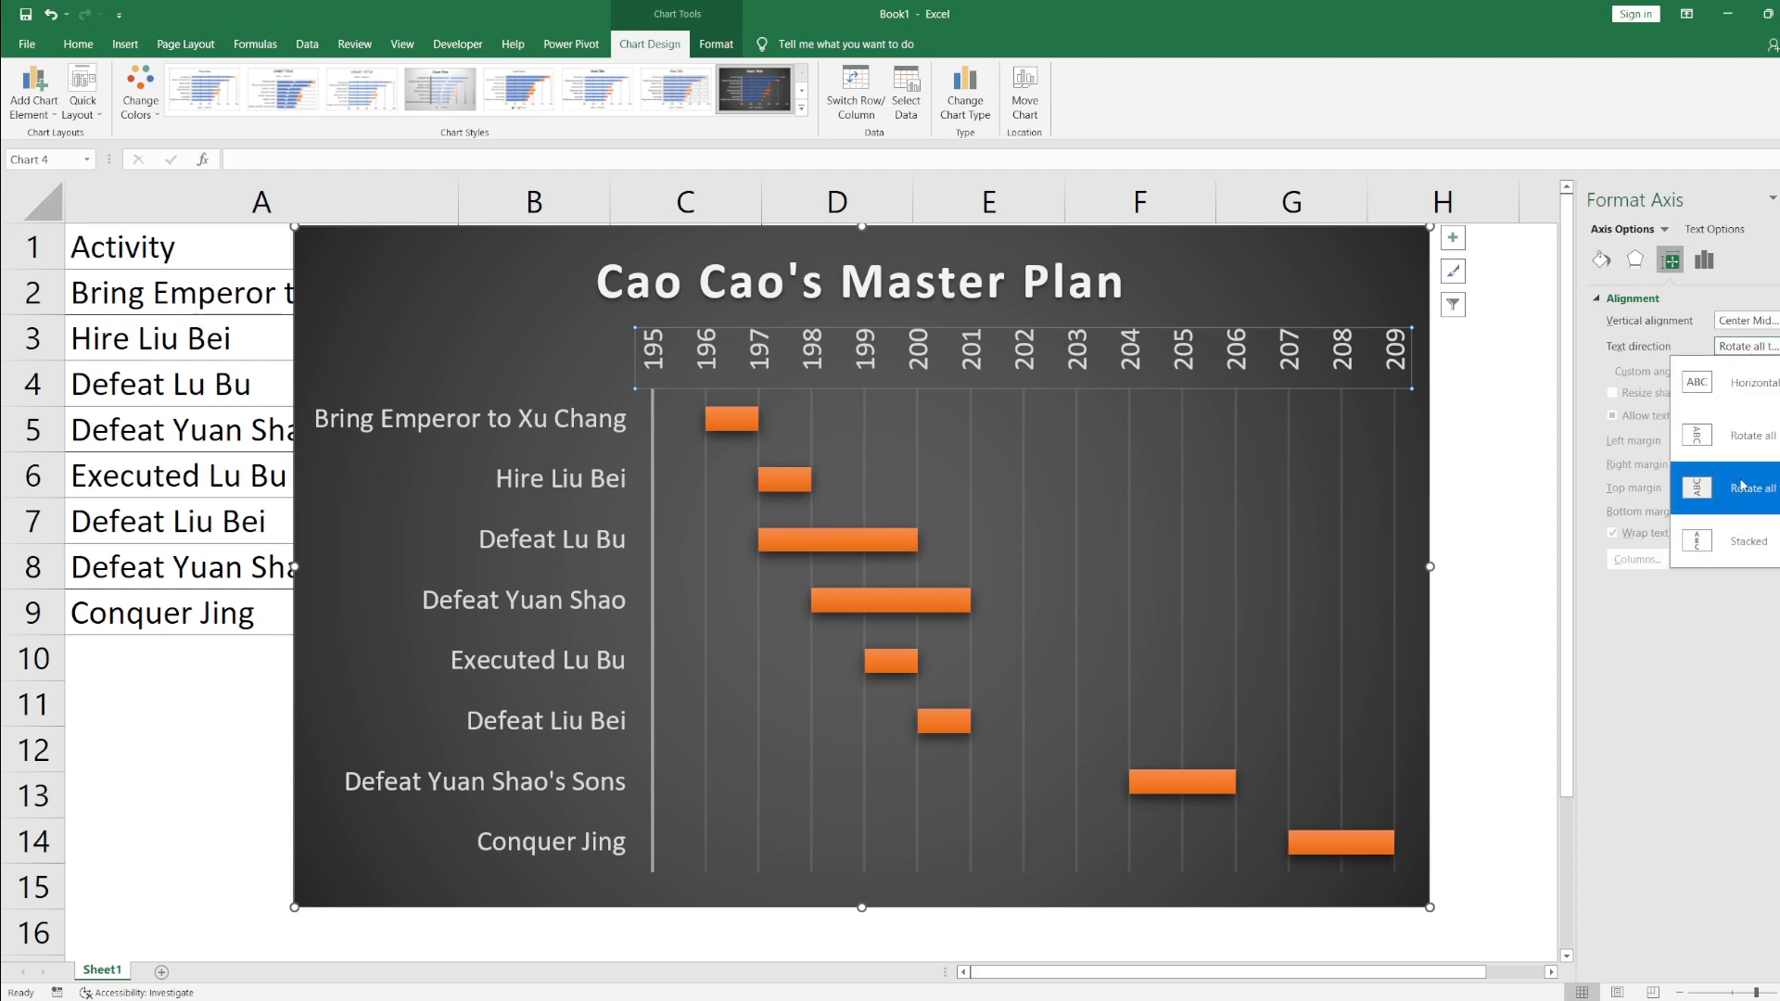
left_click(1730, 530)
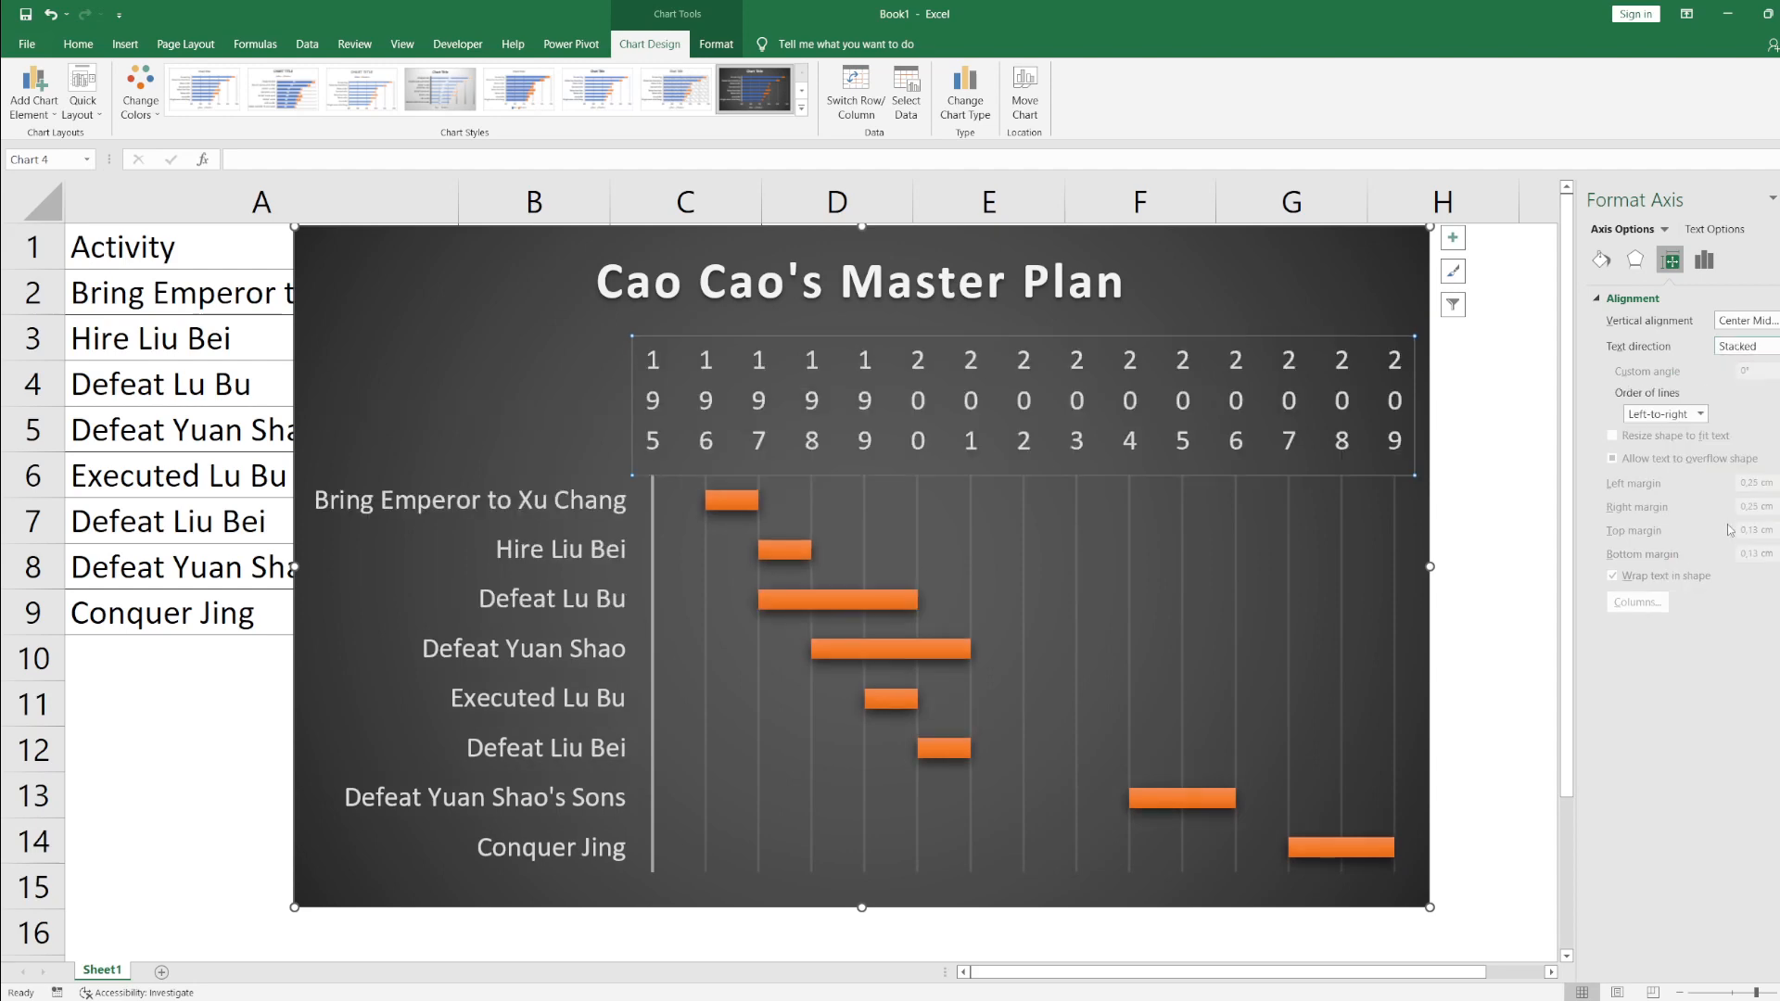
left_click(1748, 350)
left_click(1737, 406)
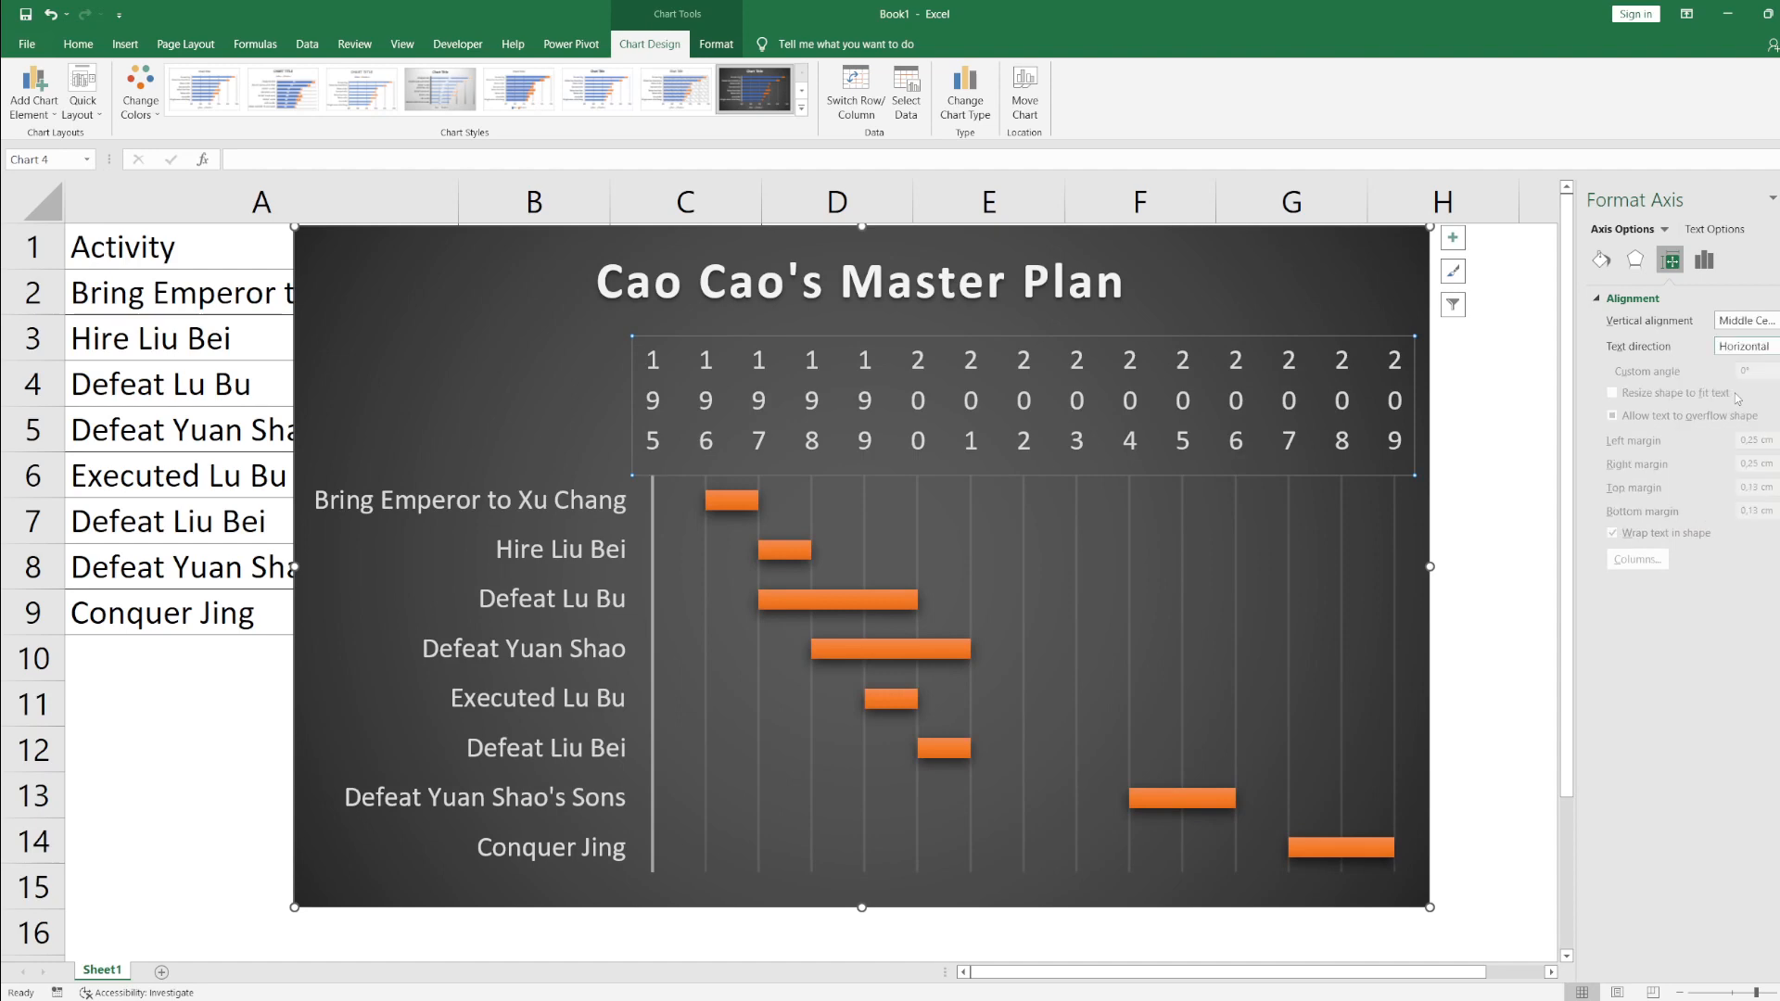
Step: Try a custom angle of 30° on the year axis labels
left_click(1778, 367)
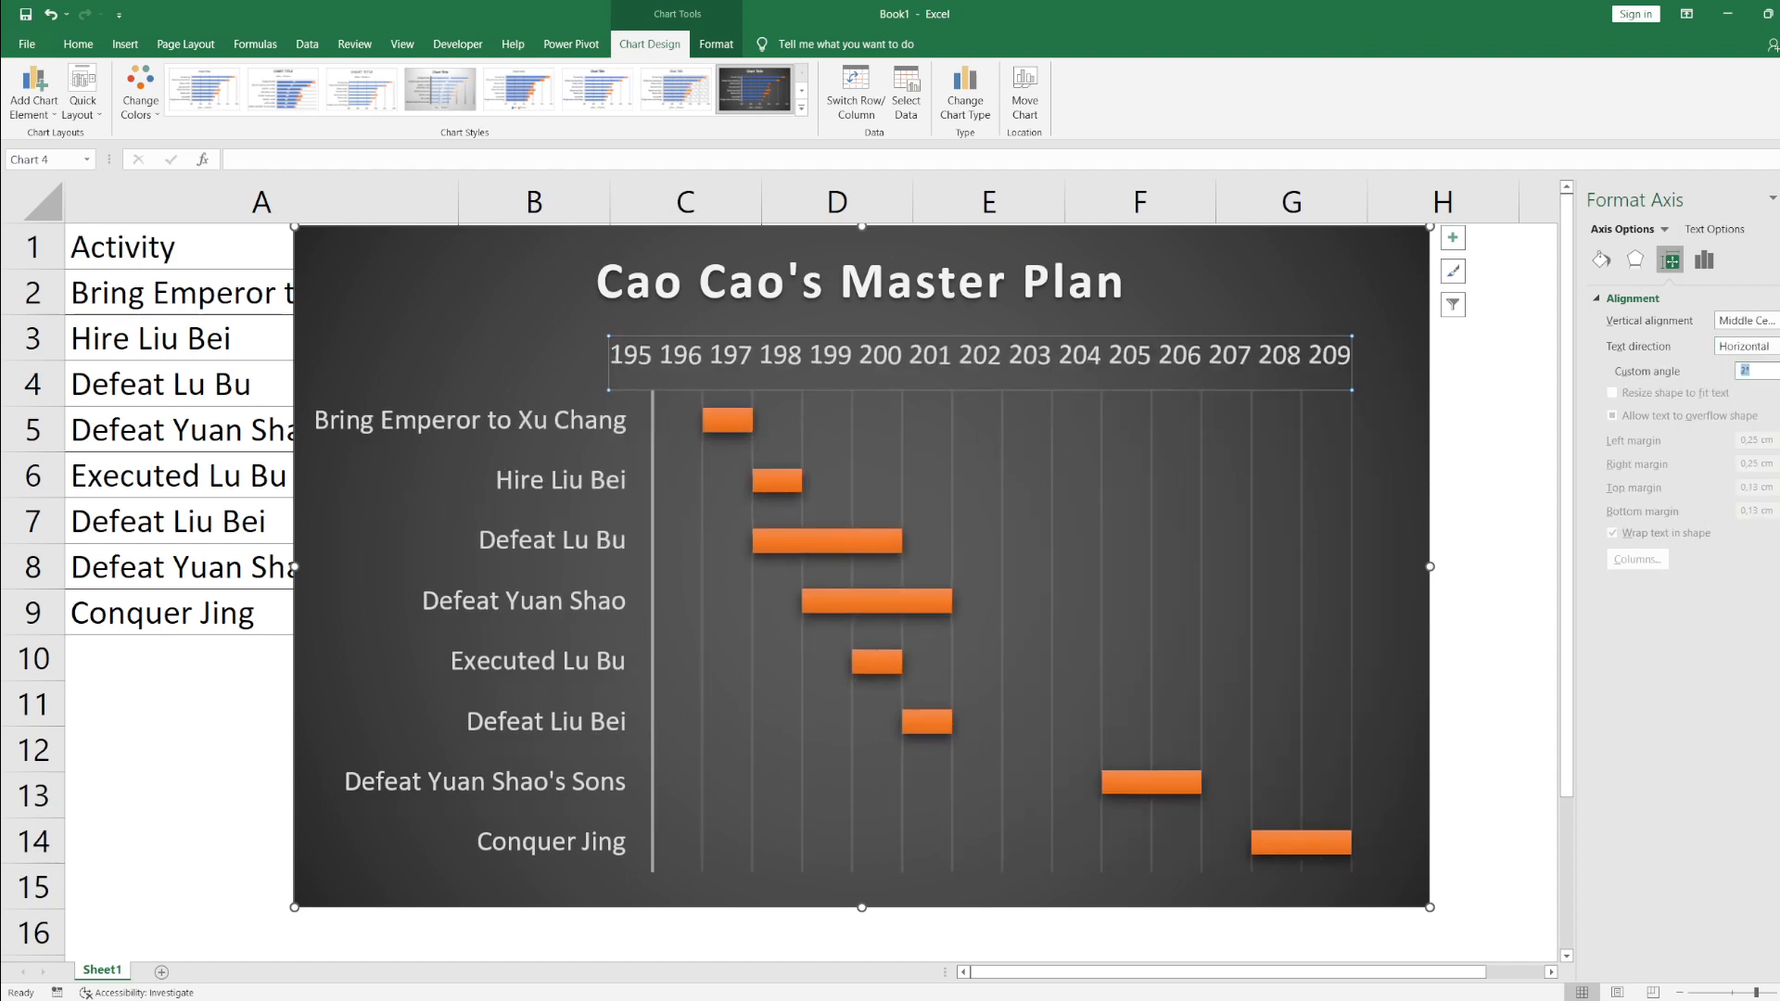
left_click(1779, 367)
left_click(1779, 367)
left_click(1778, 367)
left_click(1778, 367)
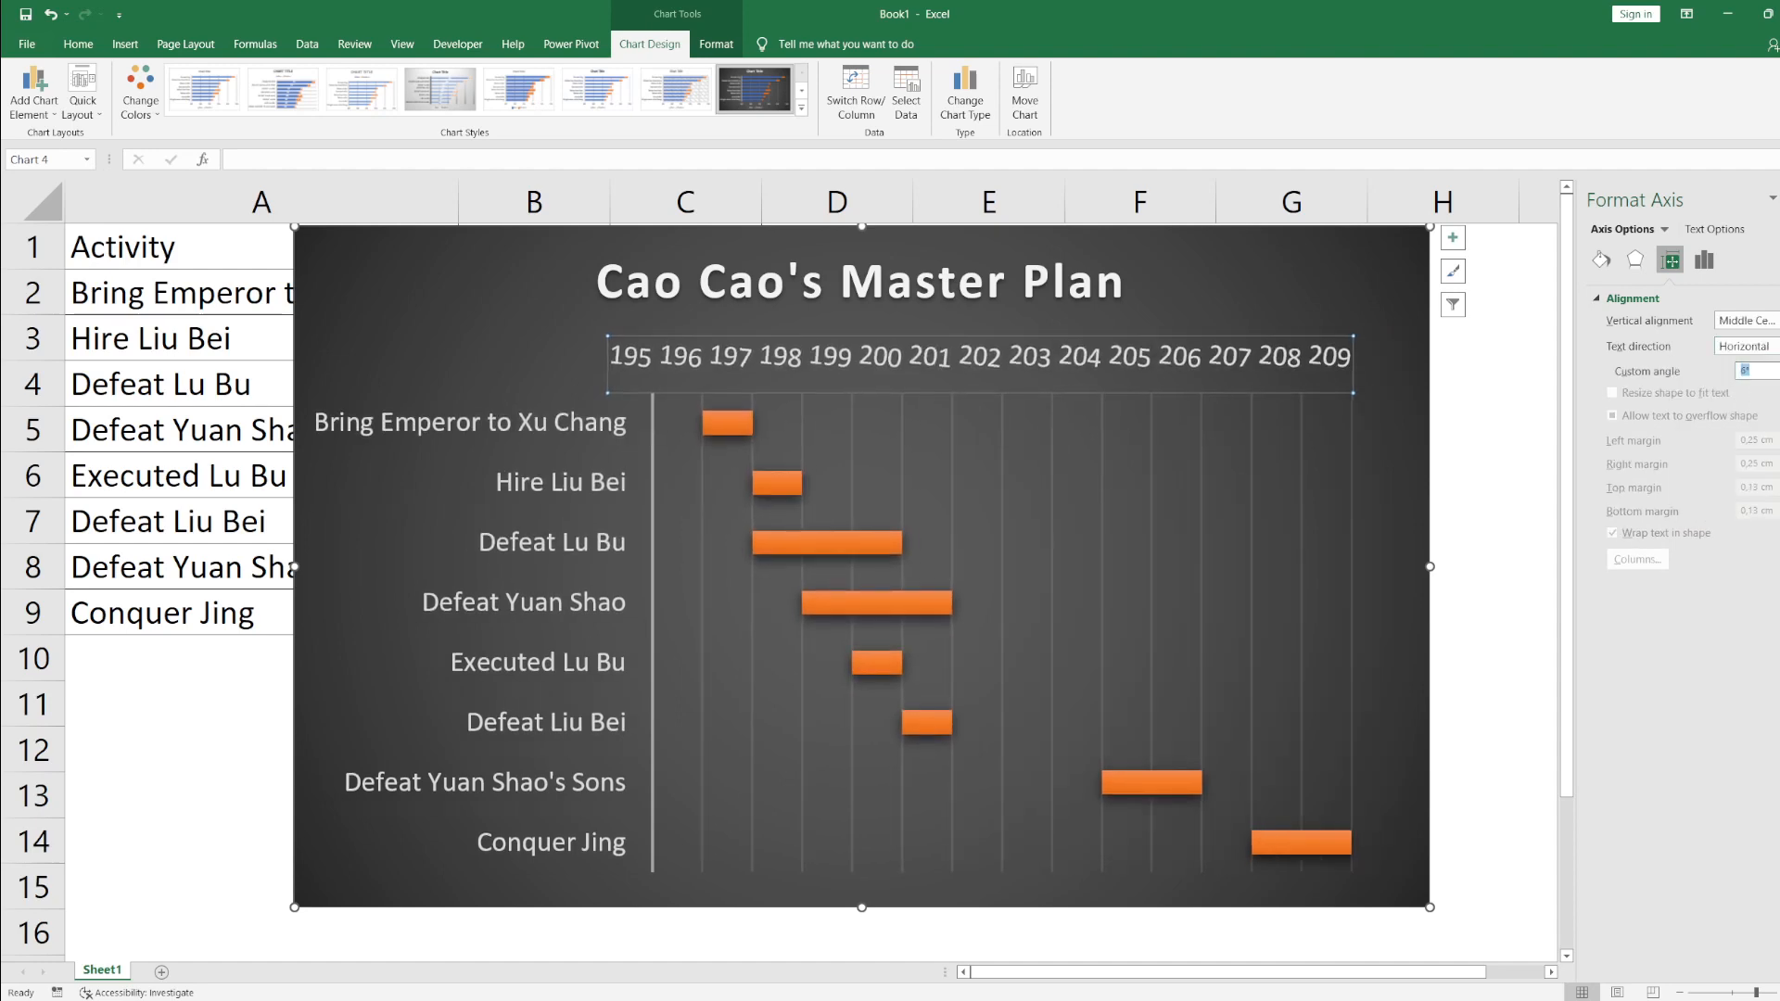
type("30")
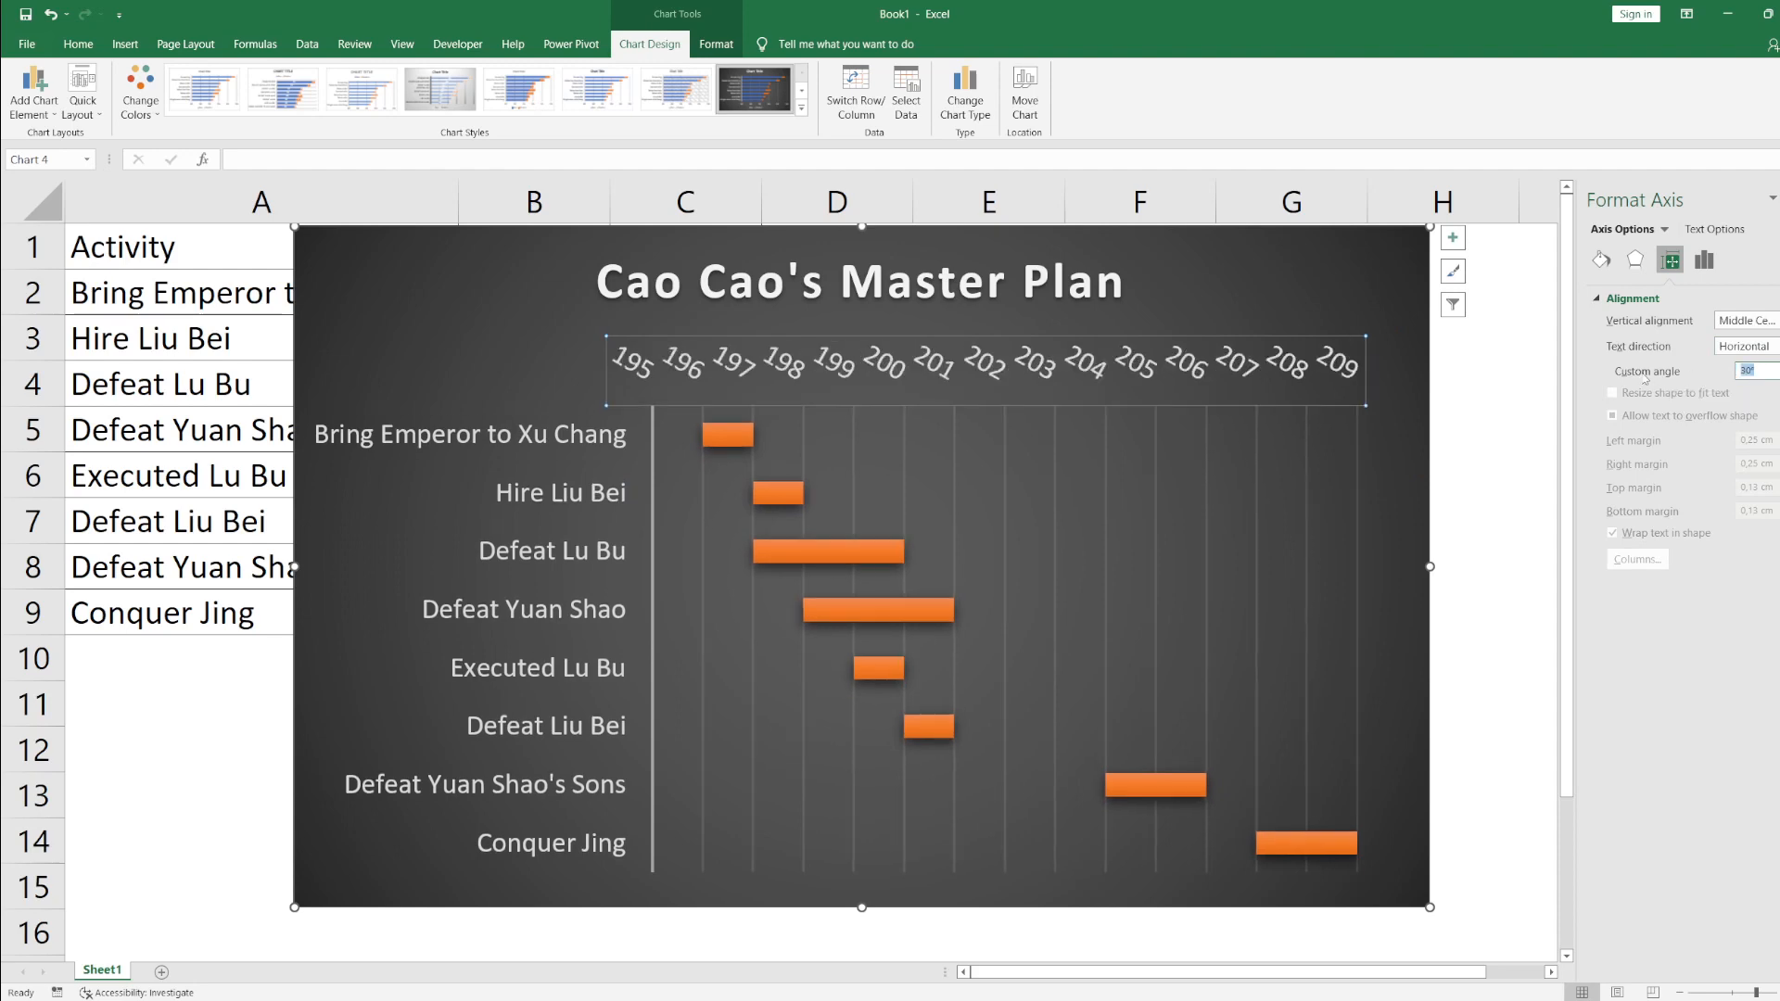
Step: Set the custom angle of the year axis labels to -45° and deselect the chart
type("-7")
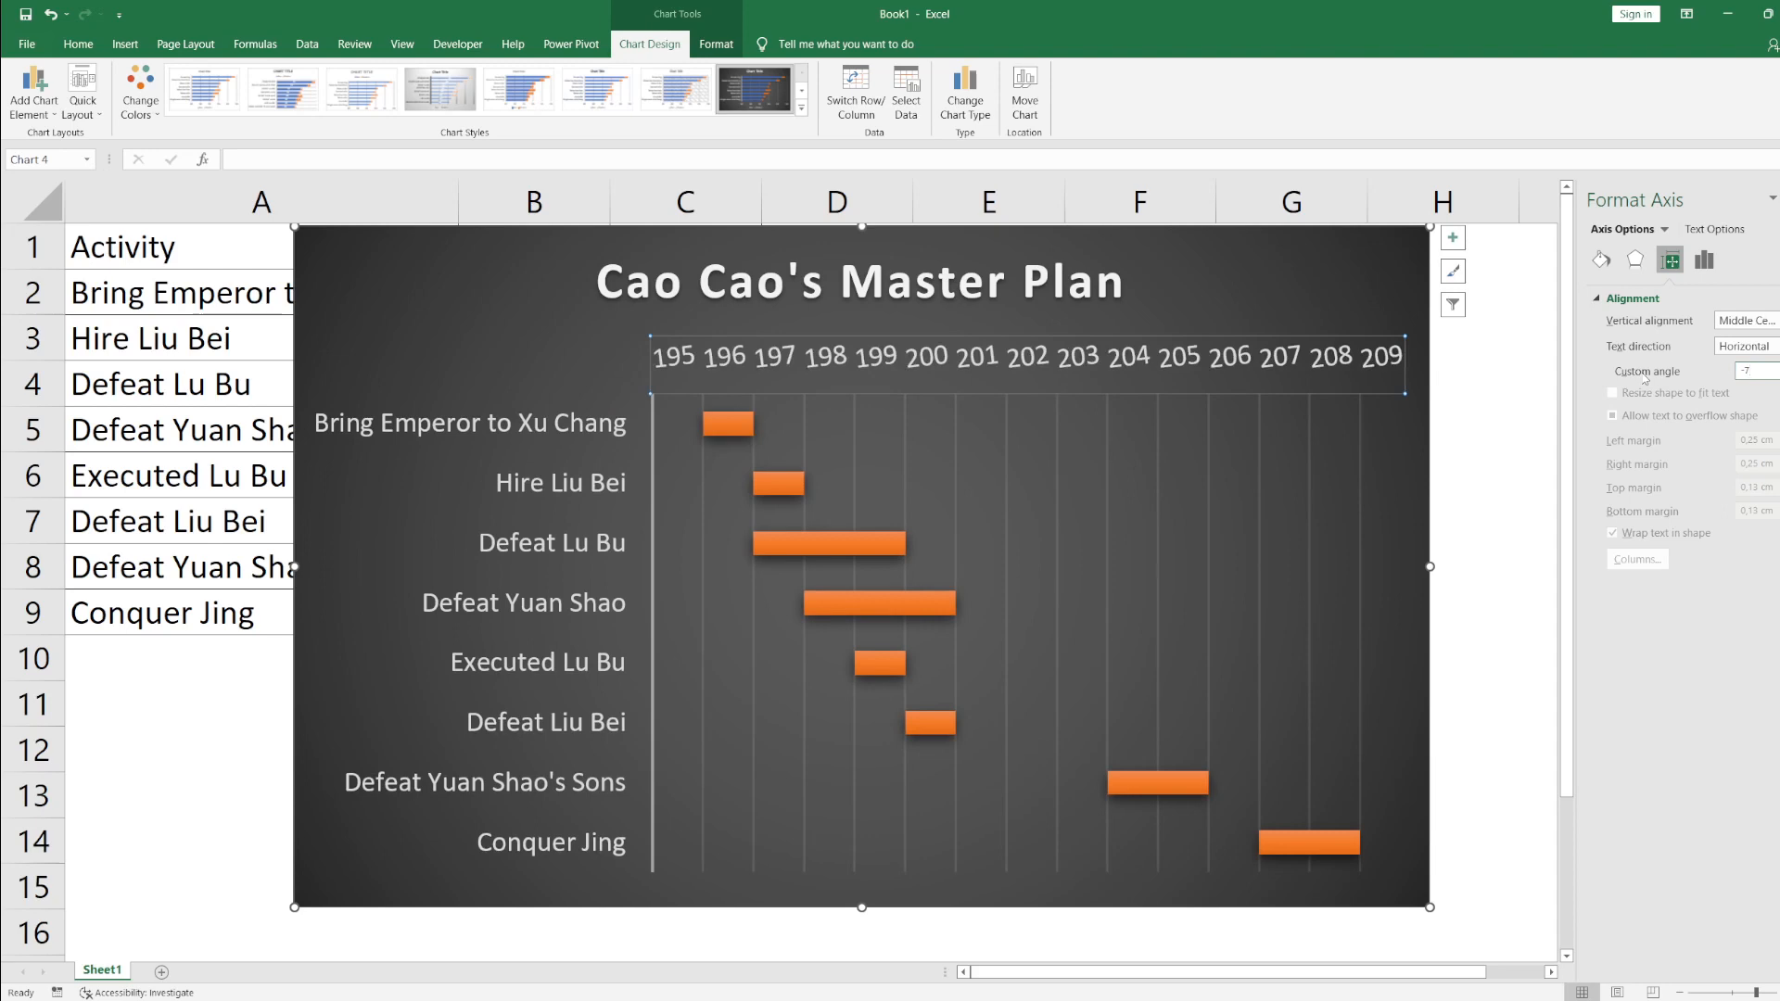
type("0")
key("BackSpace")
key("BackSpace")
type("45")
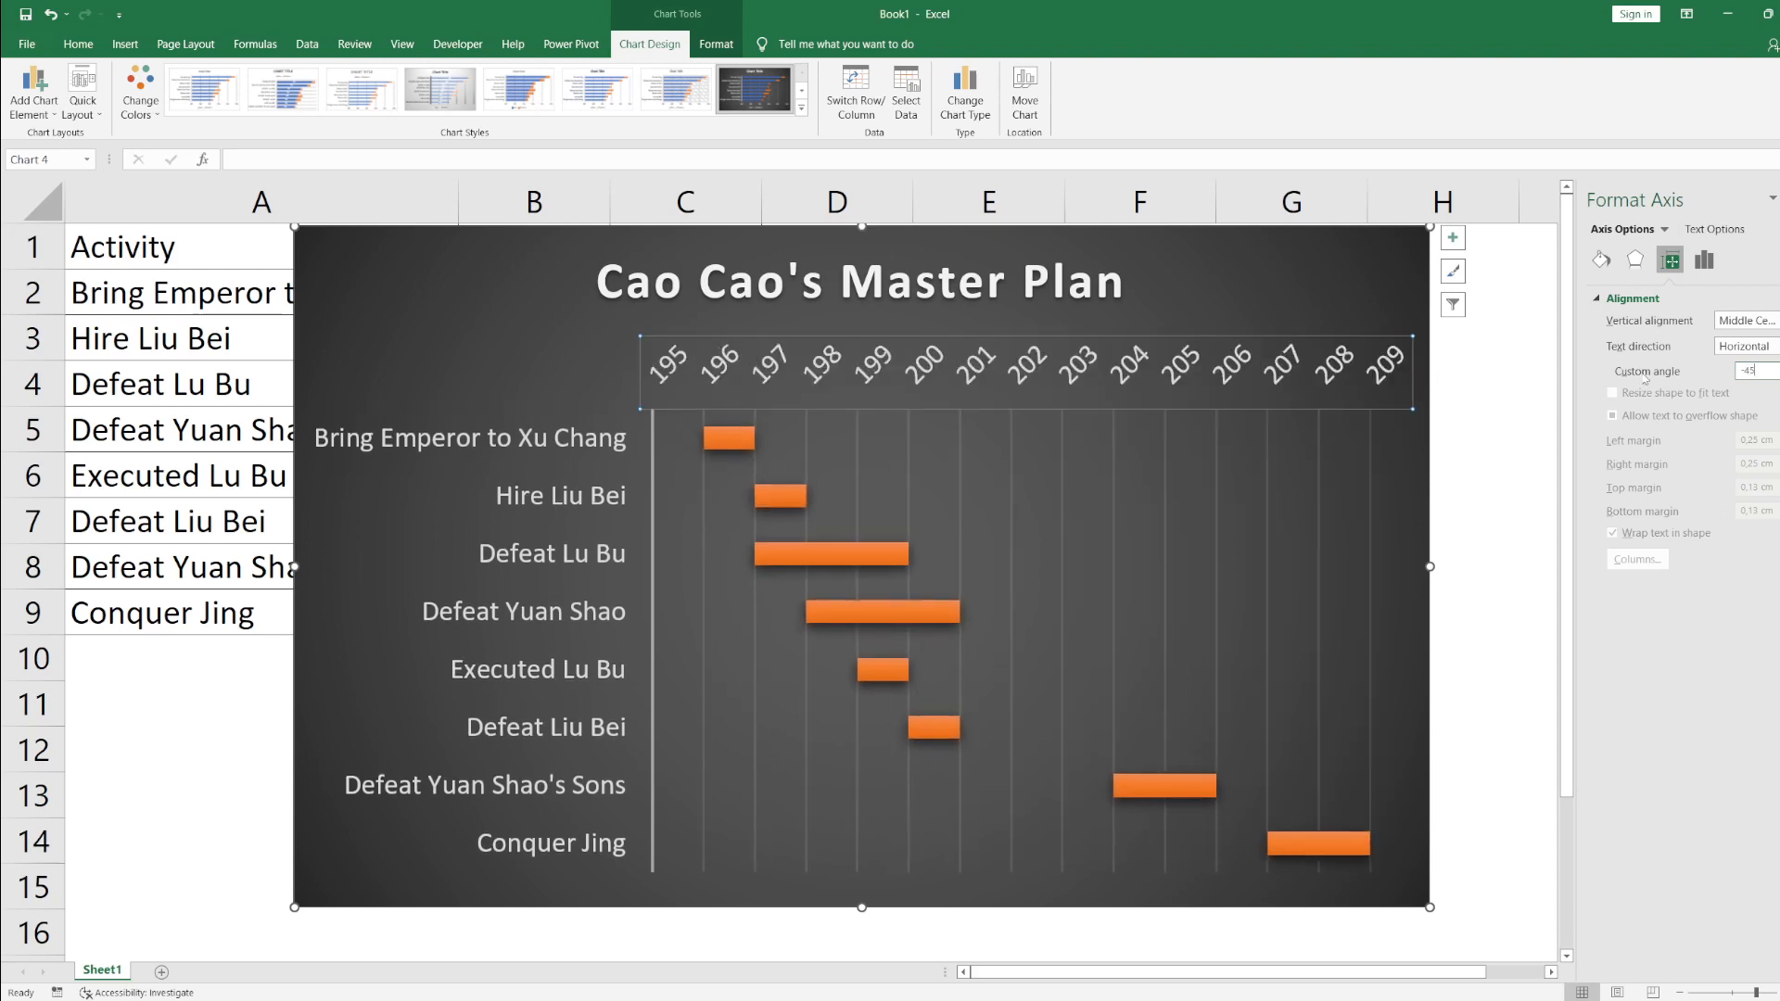
left_click(1512, 478)
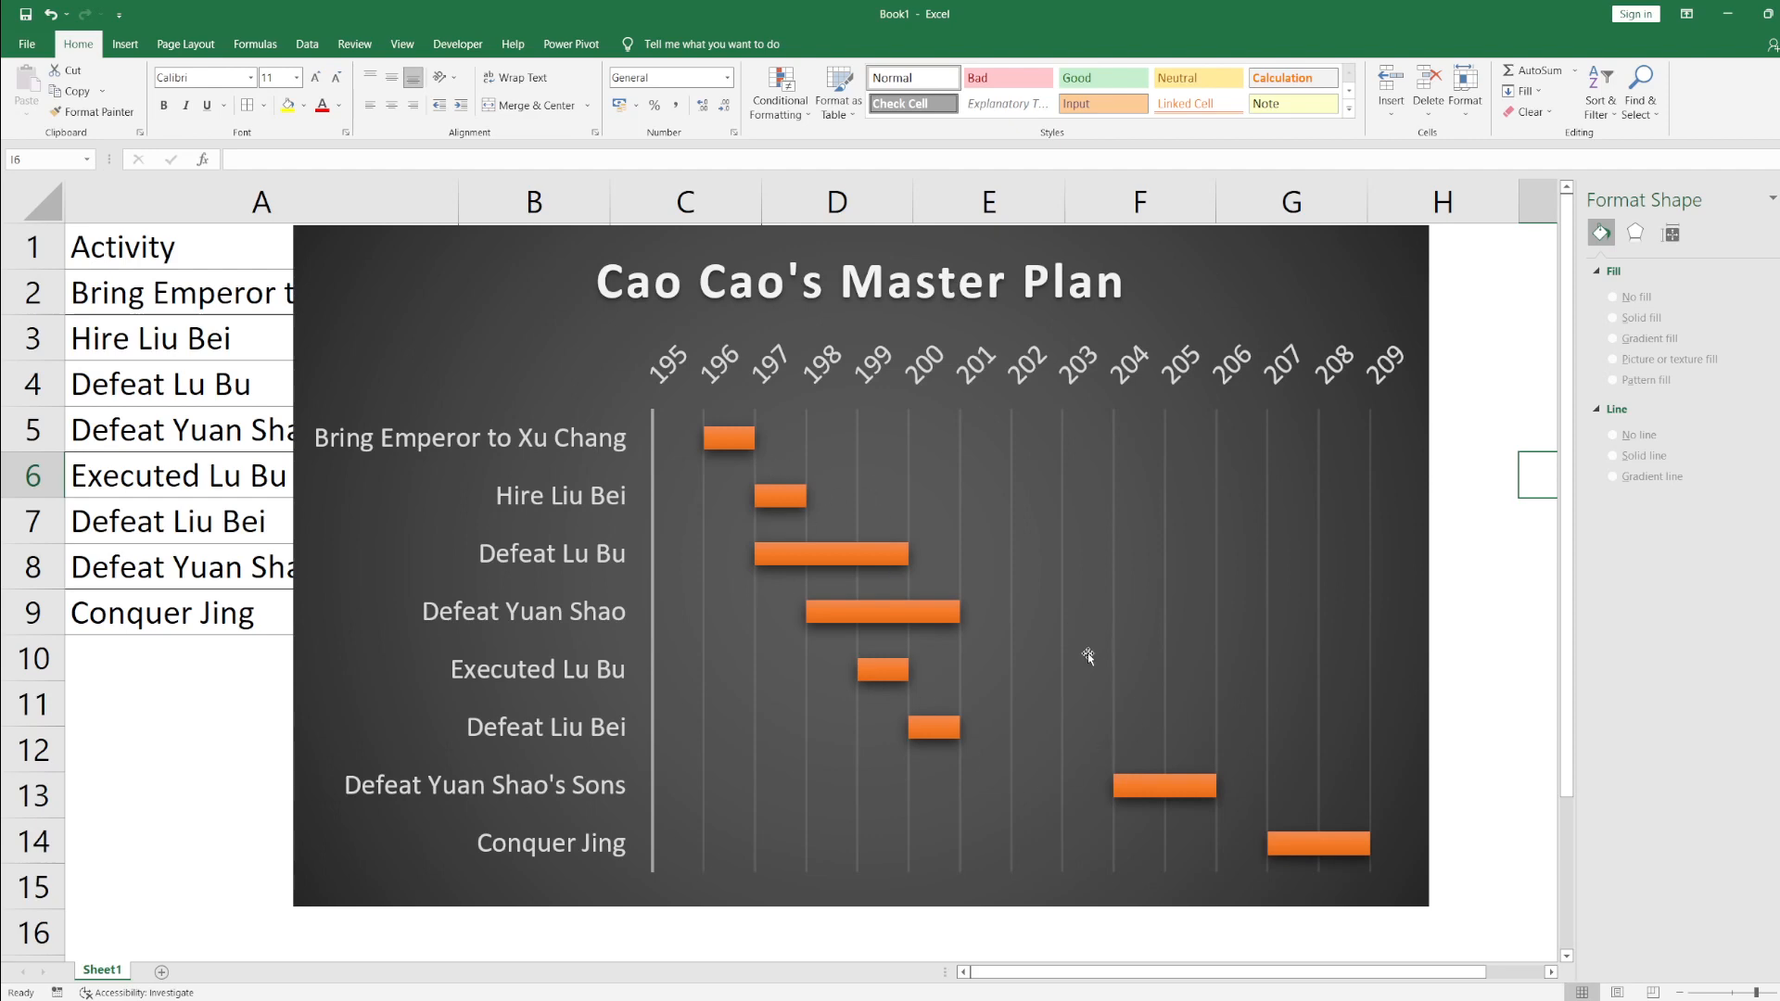
Step: Shrink the chart and place it beside the data table, spanning columns D to H and rows 2 to 10
left_click(211, 466)
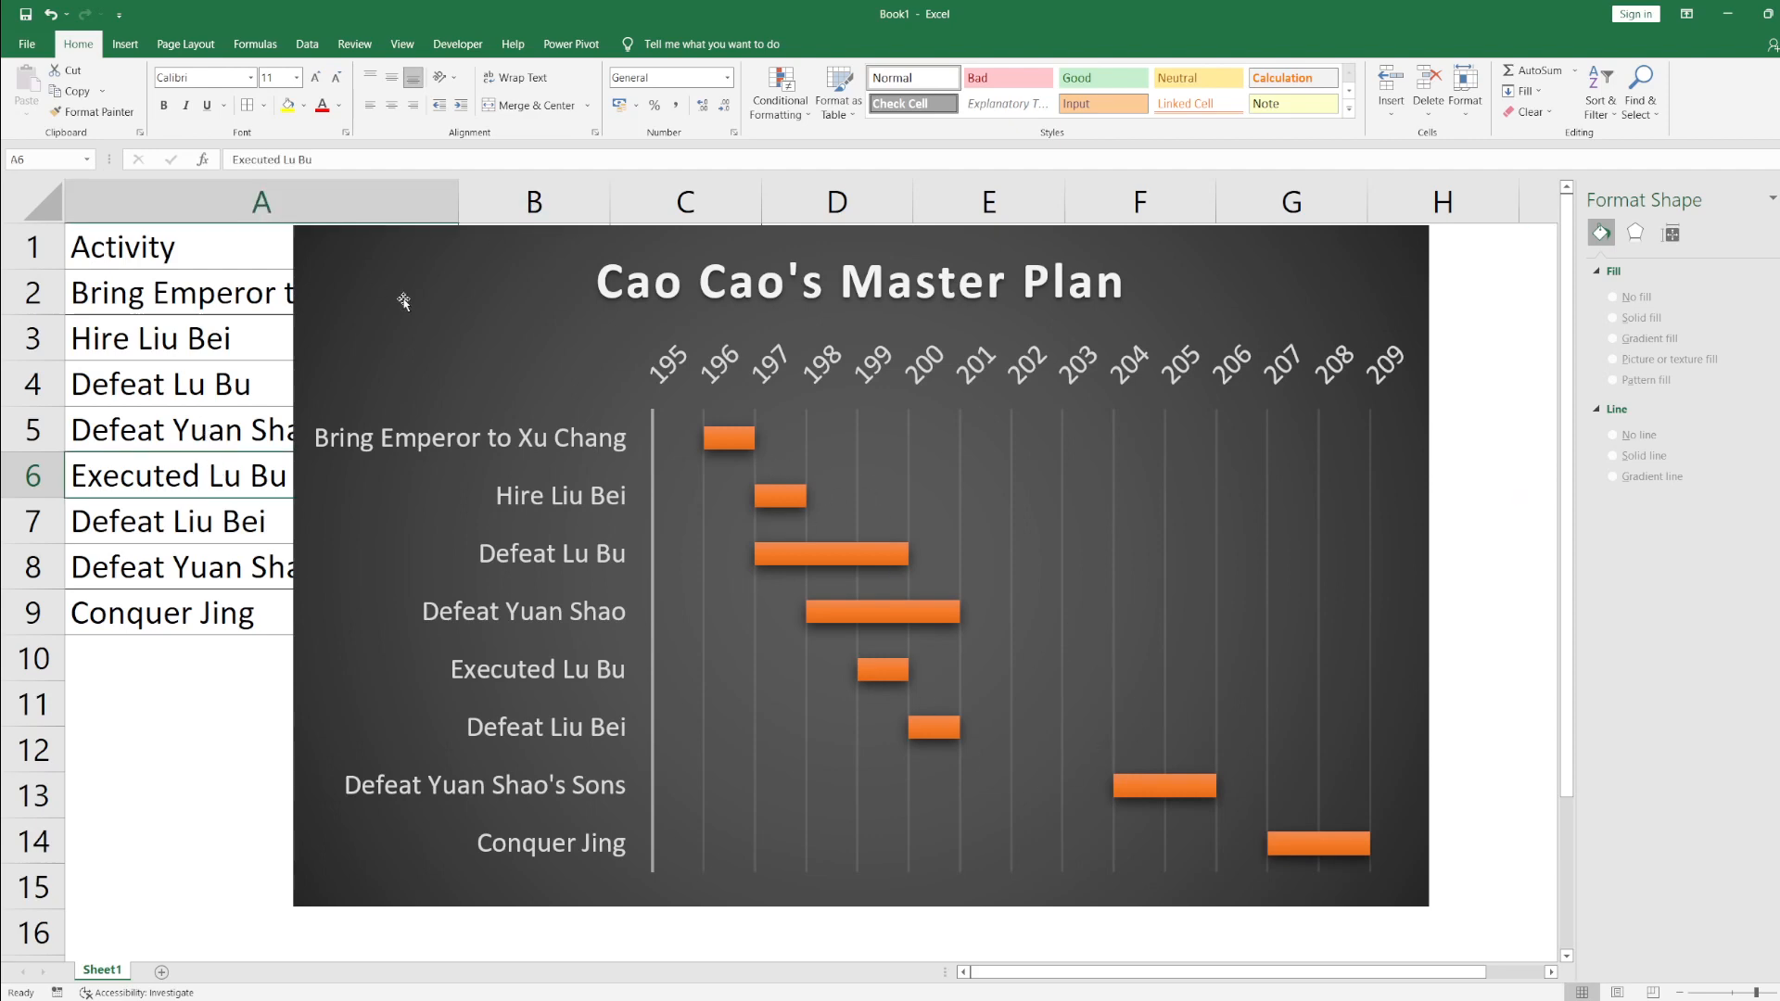
left_click(346, 505)
left_click_drag(304, 575, 732, 563)
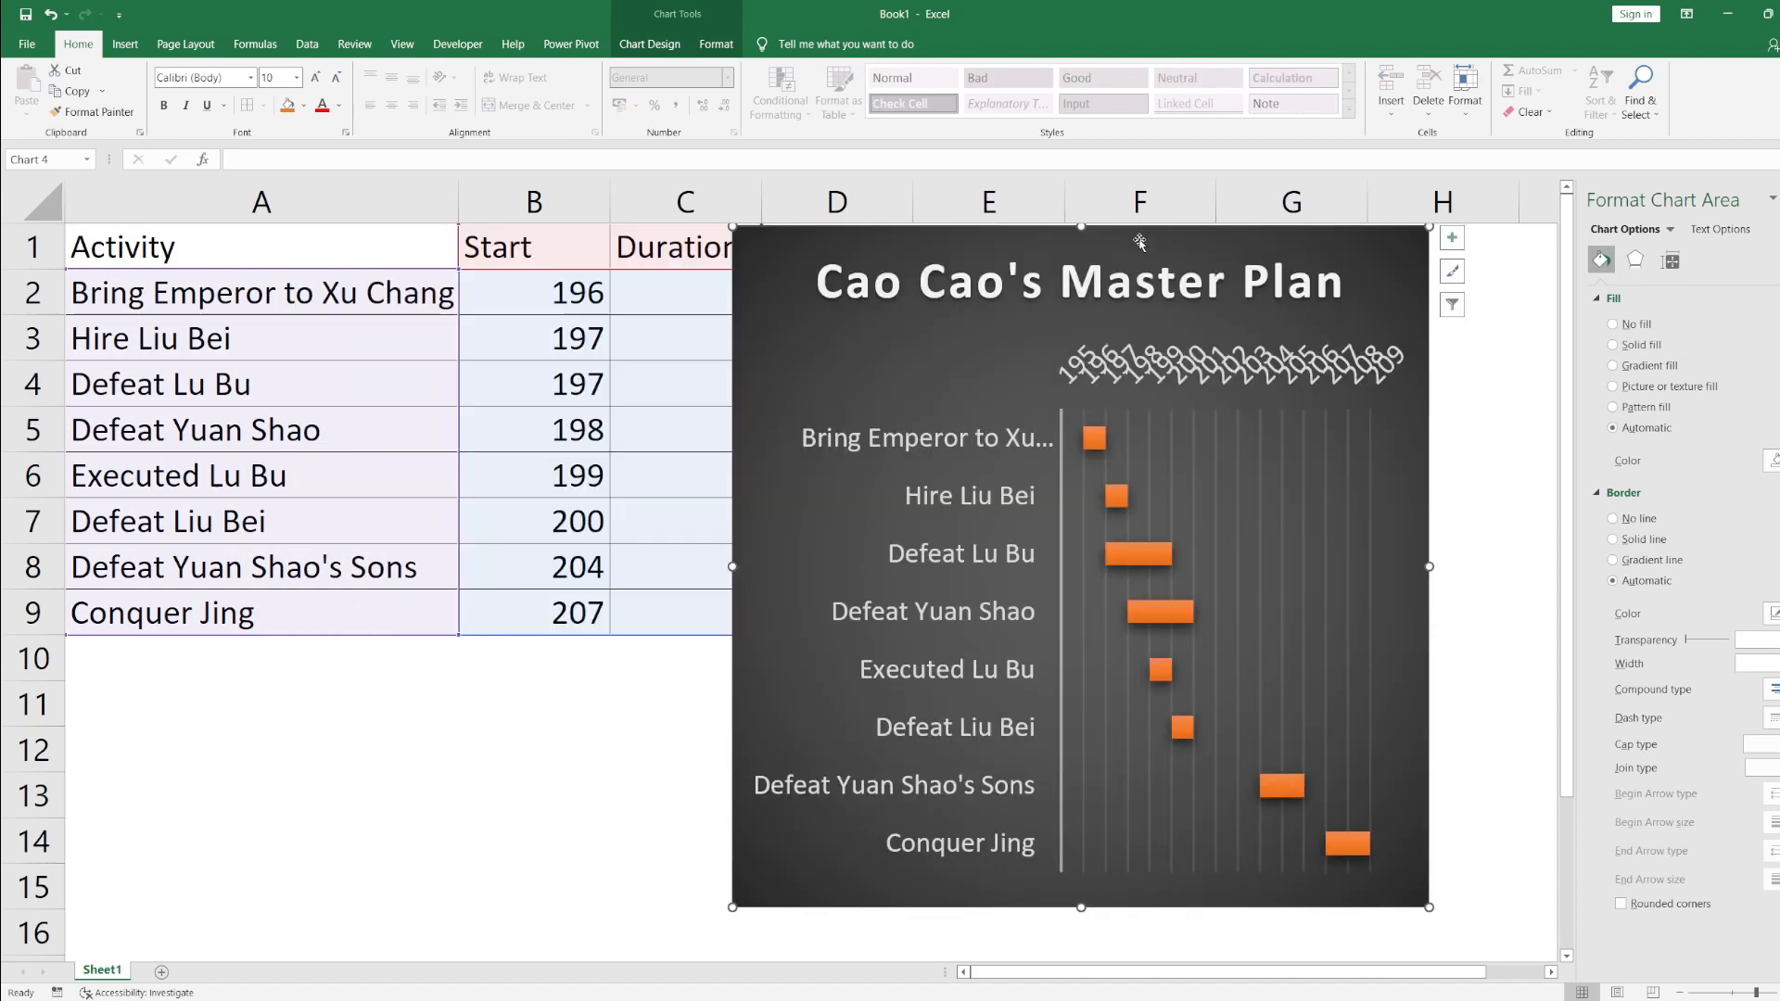
left_click_drag(1082, 225, 1042, 297)
Step: Reduce the font size of the vertical activity axis labels to 4
left_click(1011, 521)
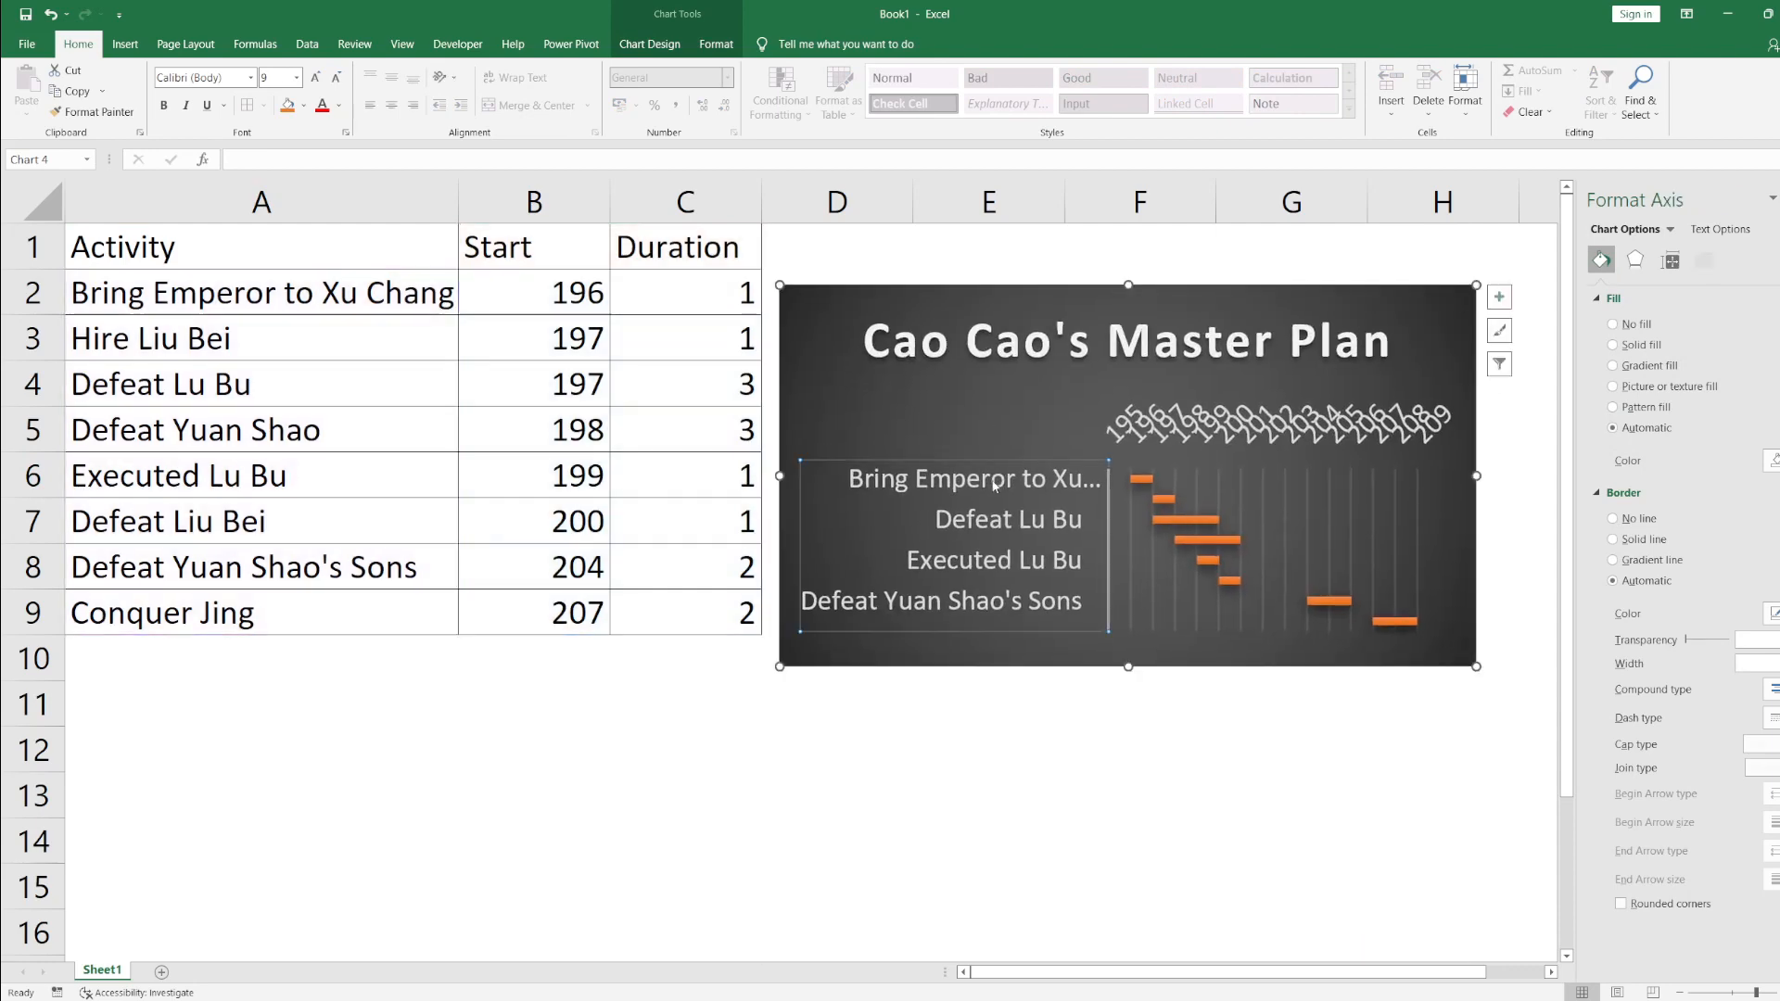
left_click(336, 78)
left_click(336, 78)
left_click(336, 78)
left_click(337, 77)
left_click(337, 77)
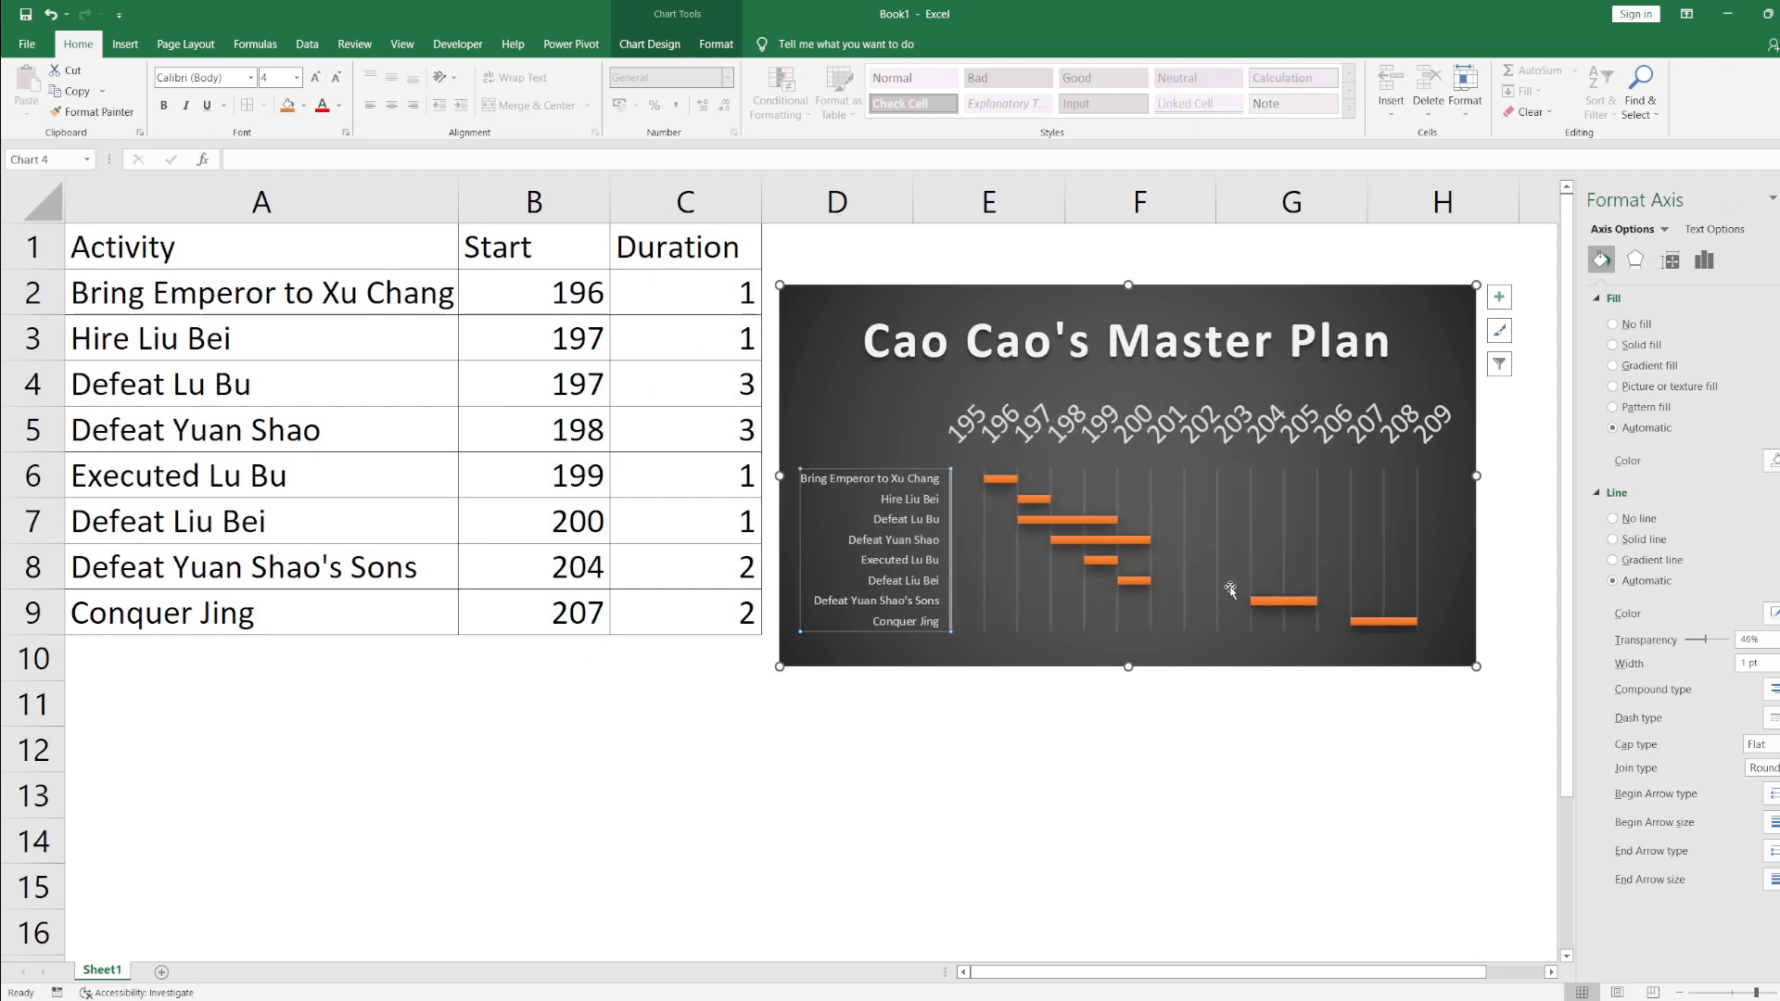
Step: Reduce the font size of the horizontal year axis labels to 4
left_click(1047, 439)
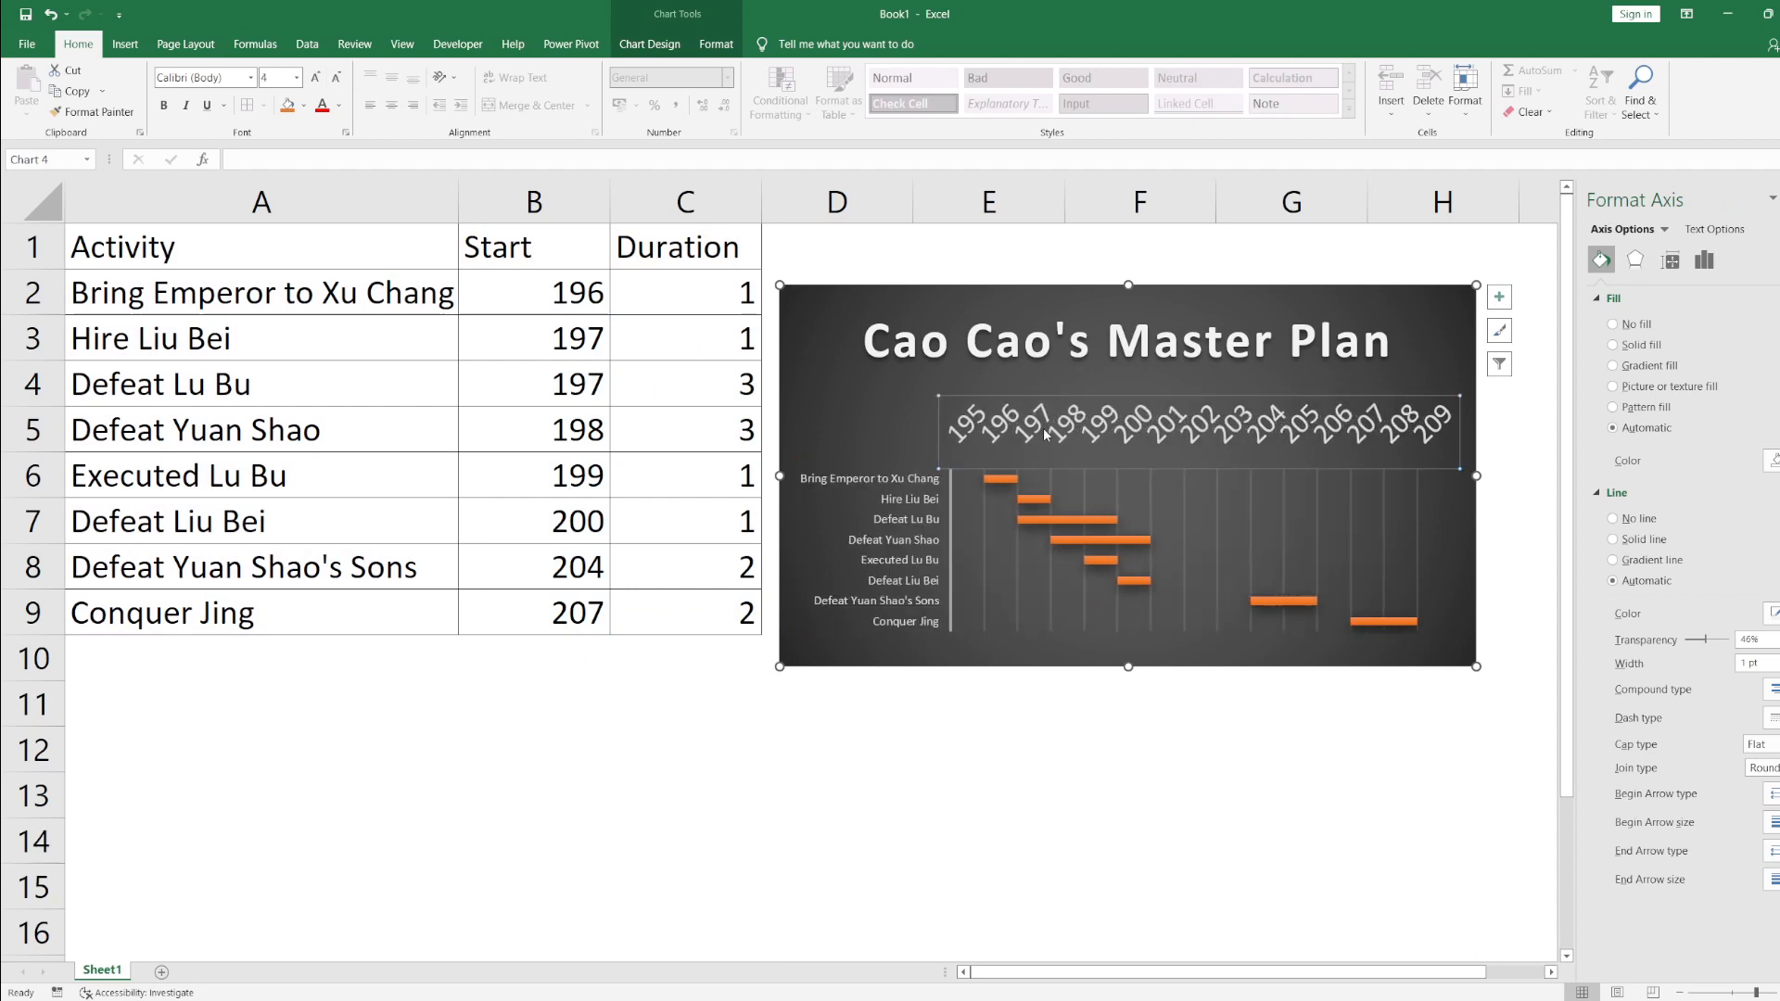
left_click(336, 78)
left_click(337, 78)
left_click(336, 78)
left_click(337, 78)
left_click(337, 78)
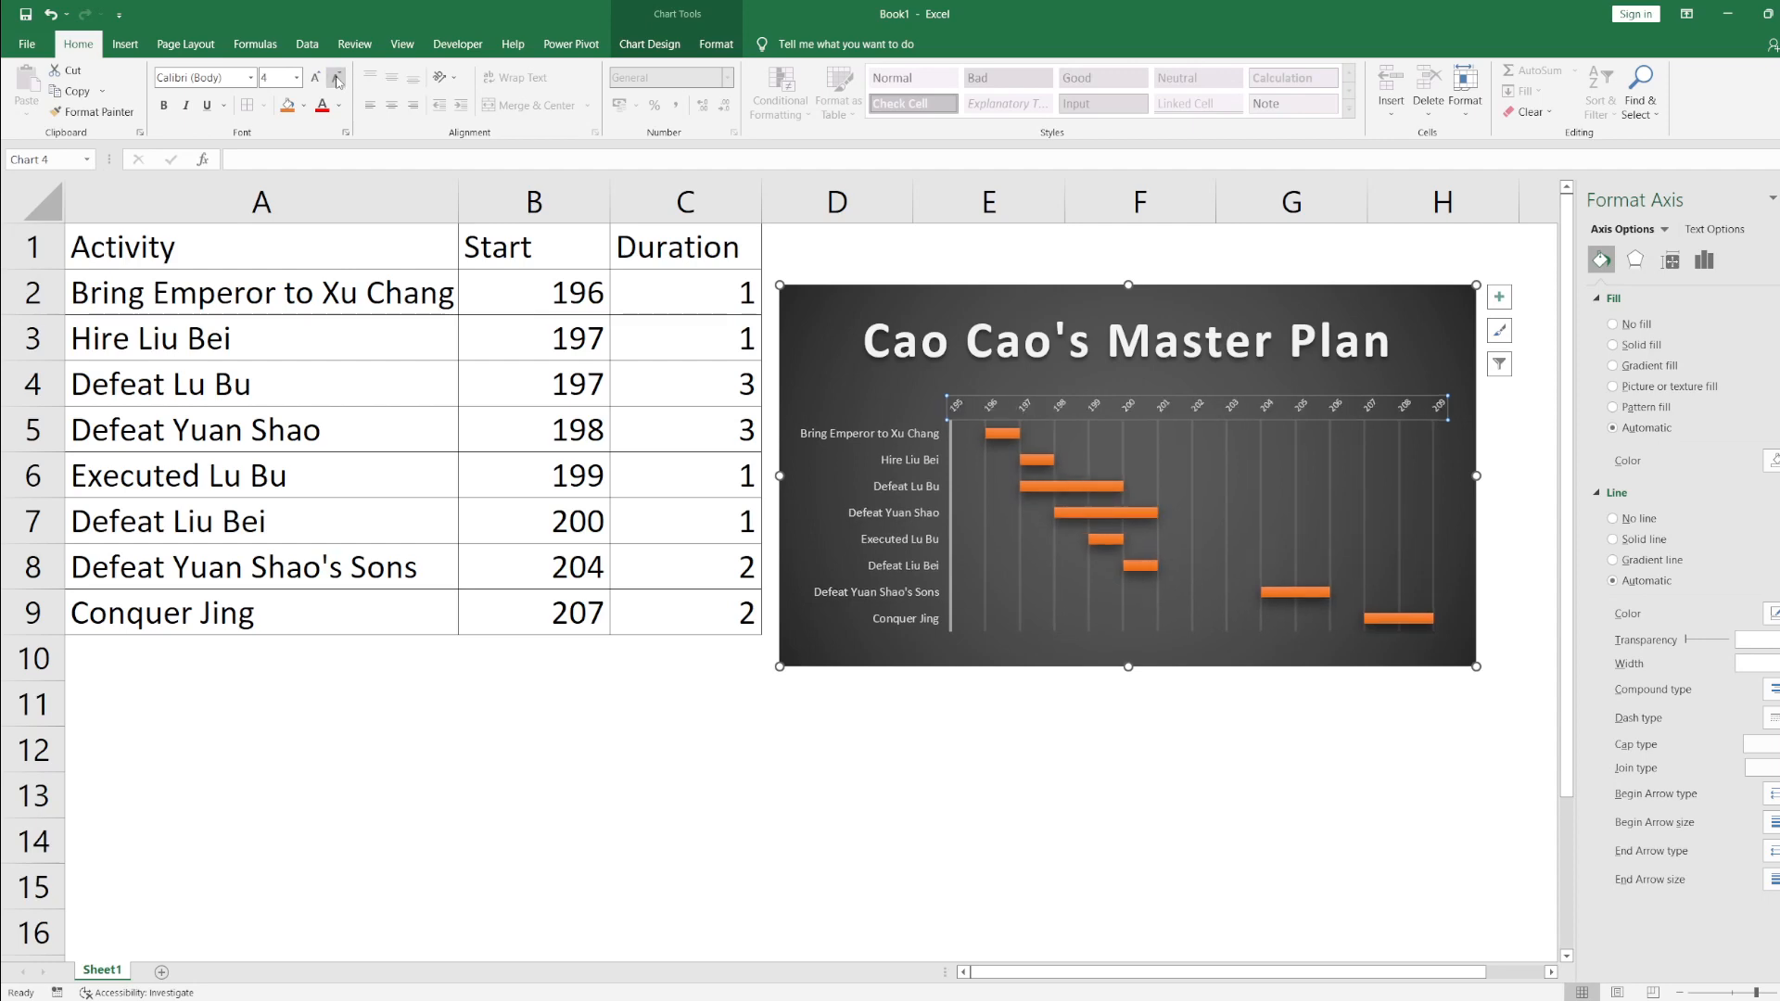
left_click(336, 78)
Step: Change the start year of Defeat Yuan Shao's Sons in cell B8 to 201
left_click(560, 430)
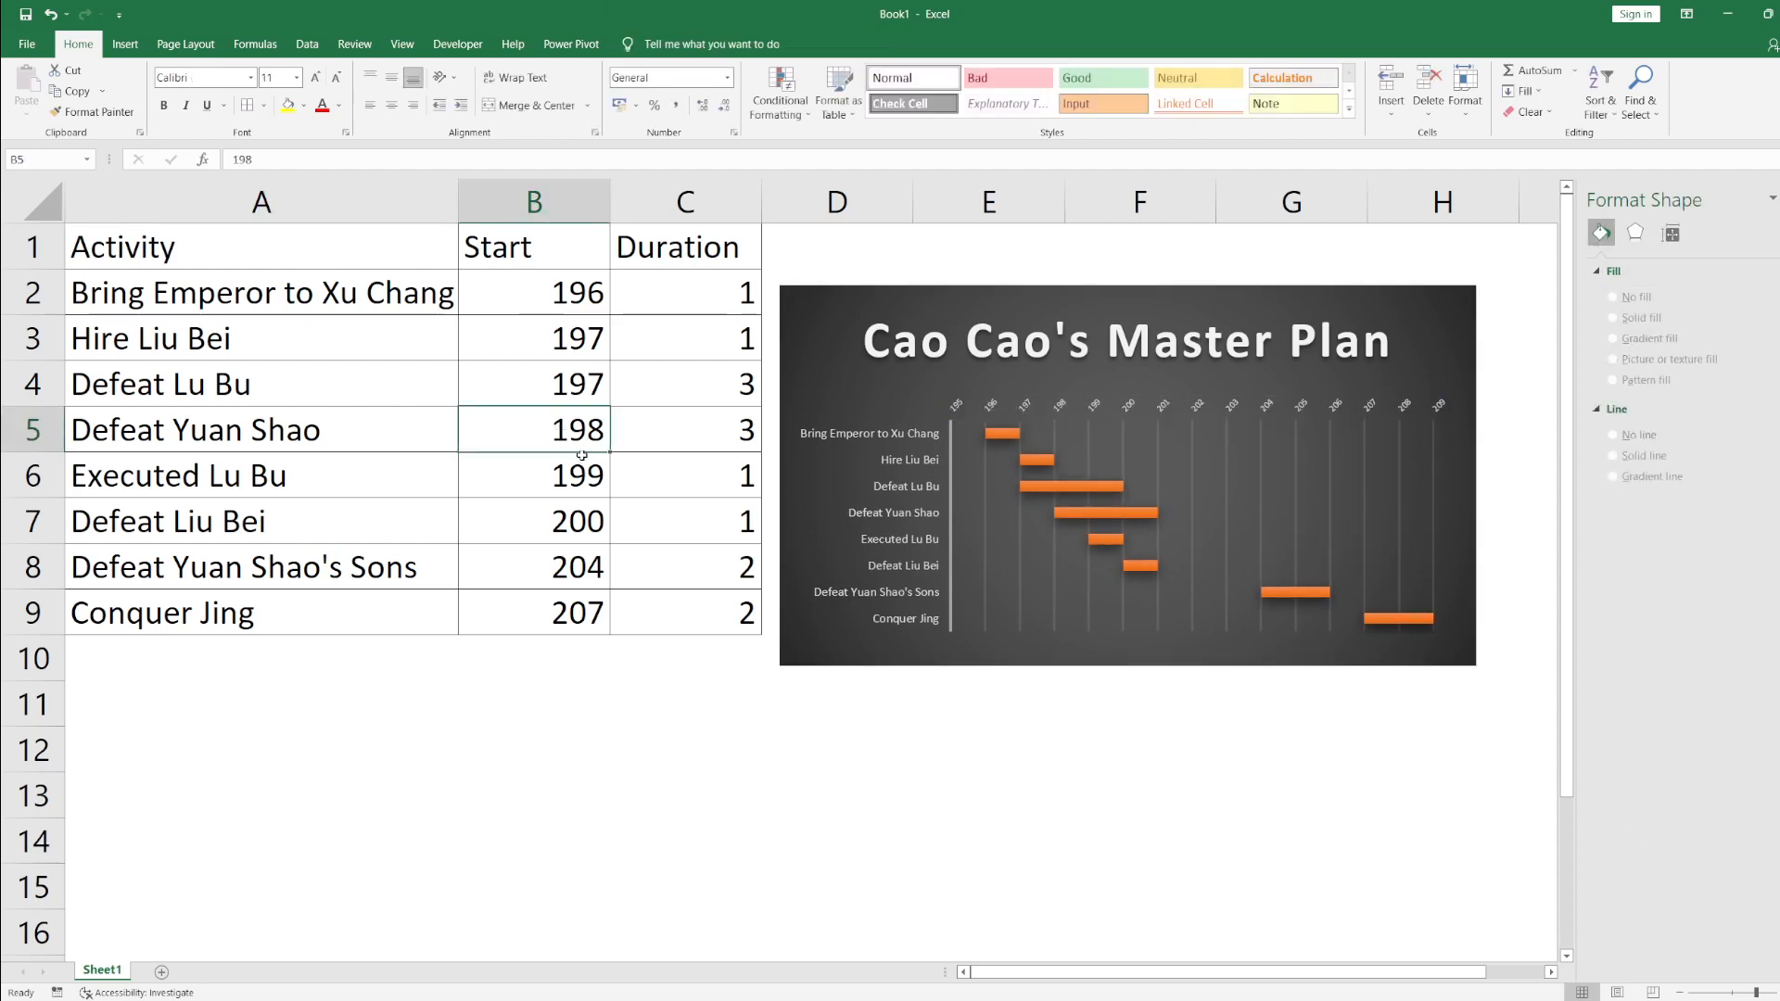
left_click(580, 517)
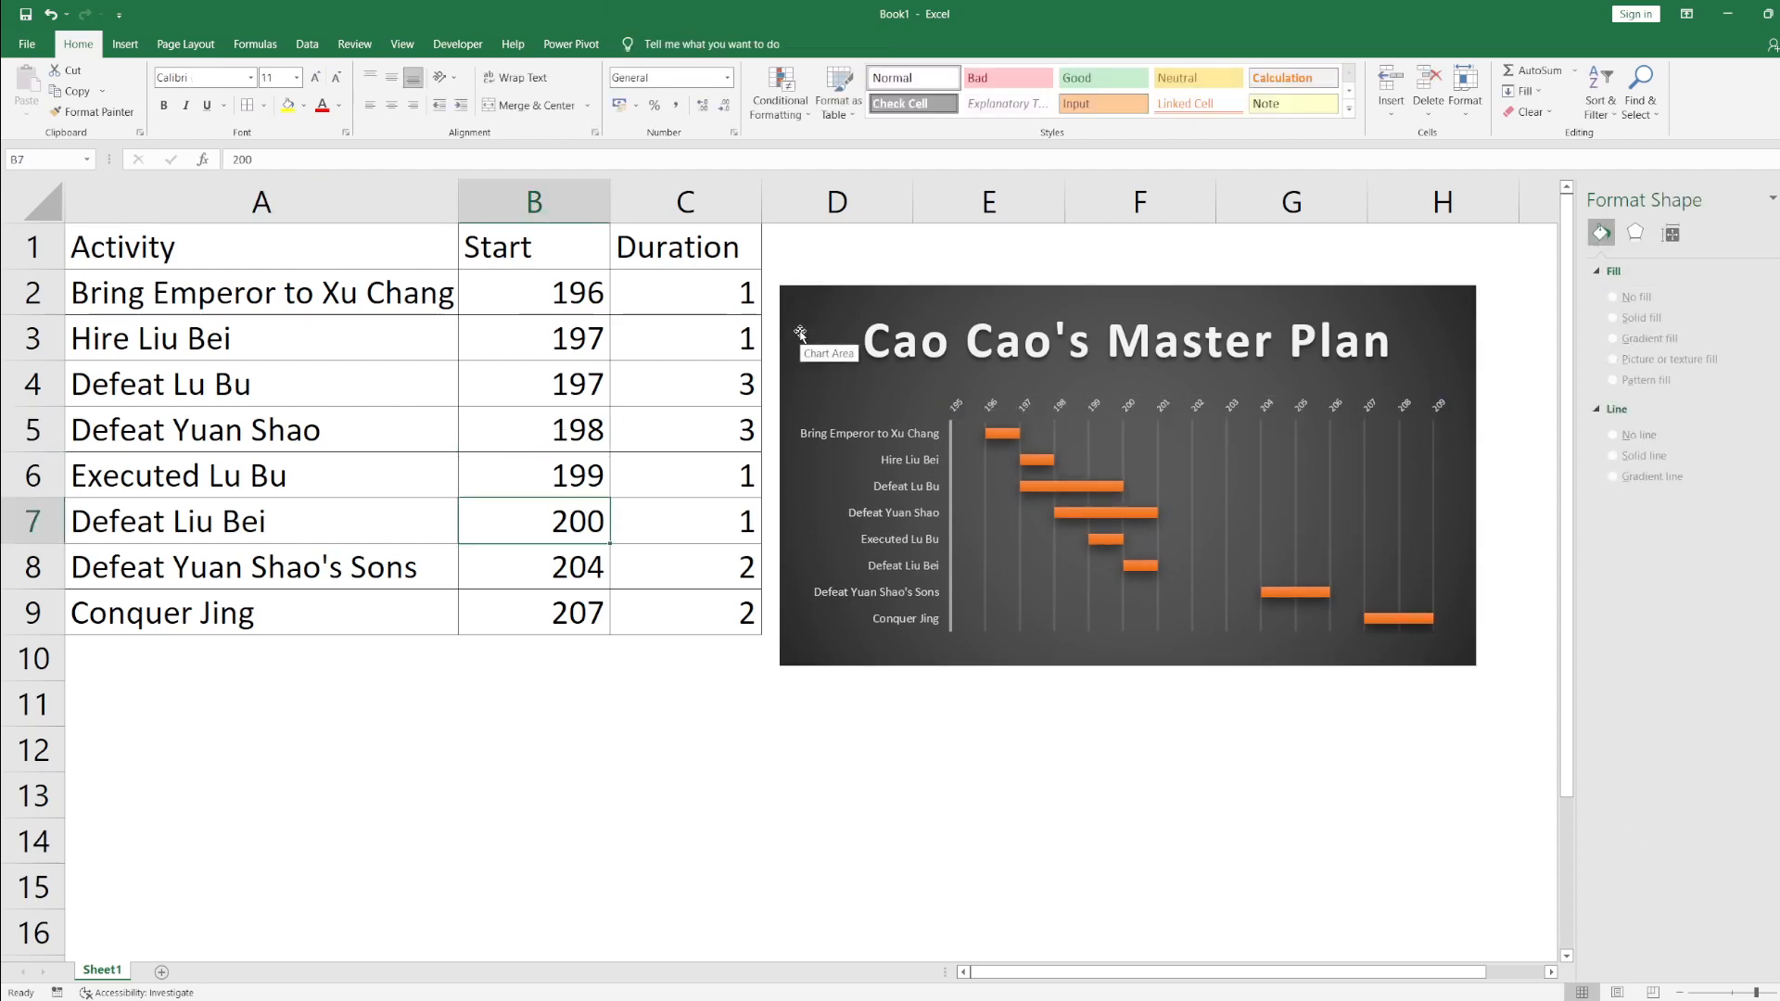
key("Up")
key("Down")
key("Down")
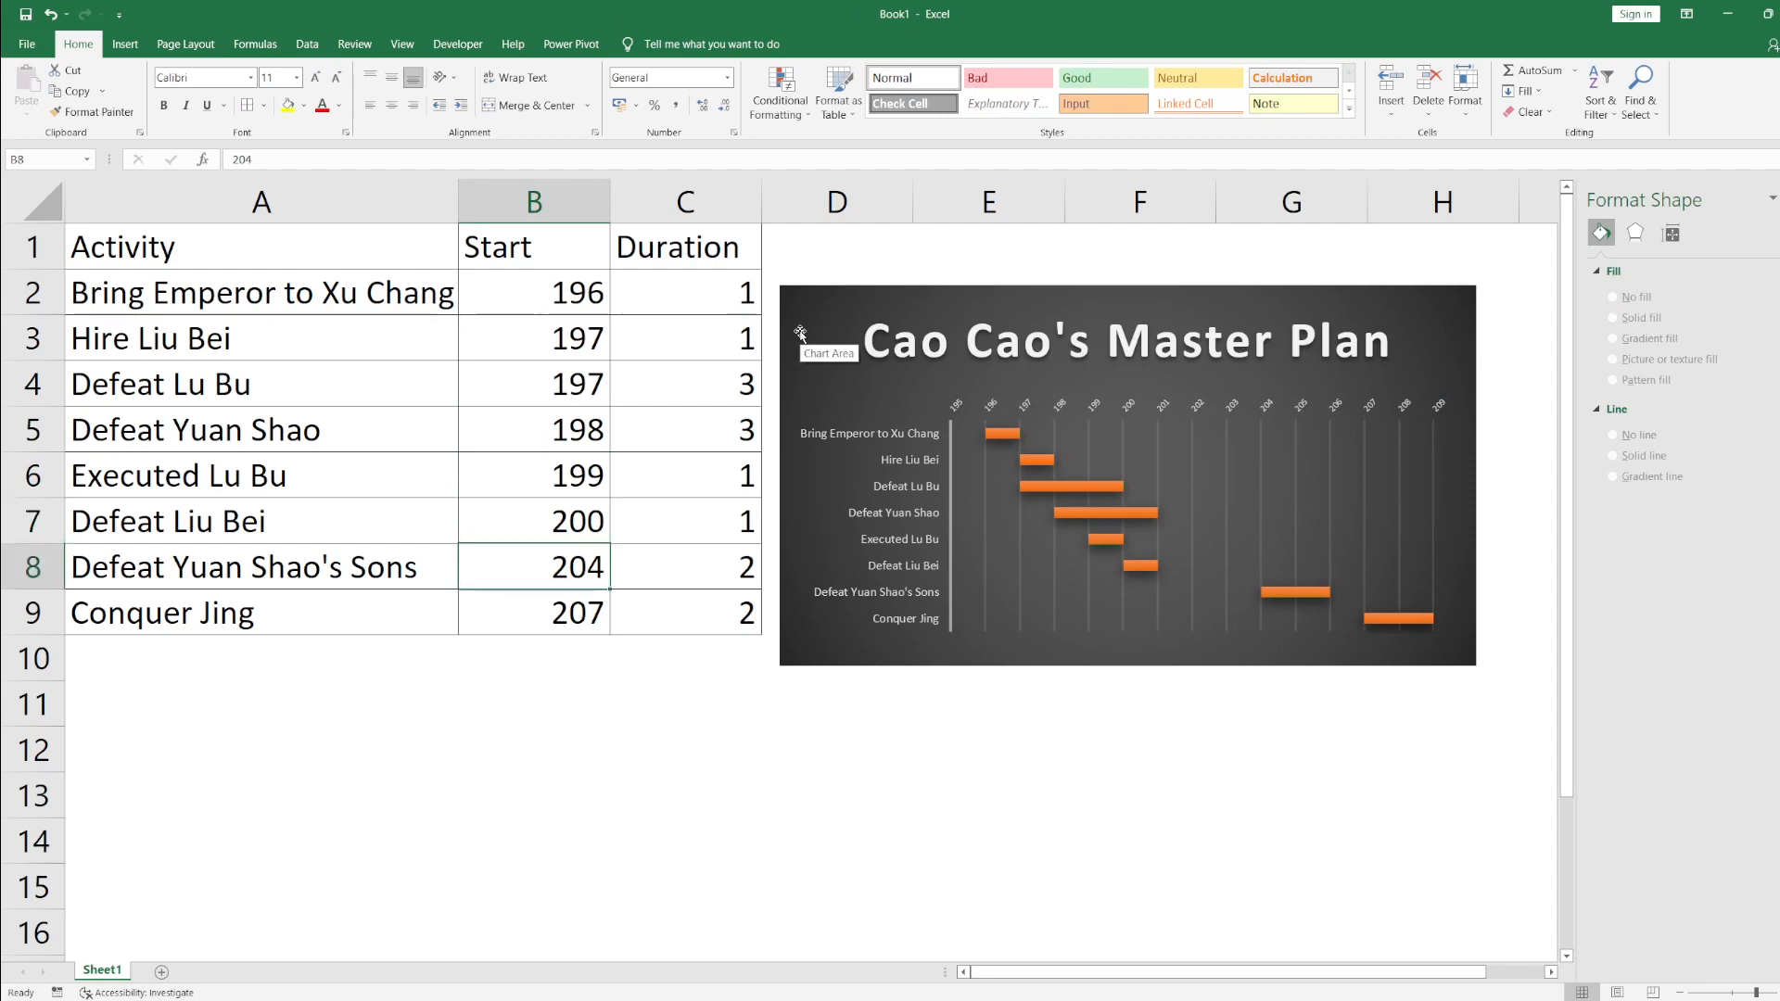
type("201")
key("Return")
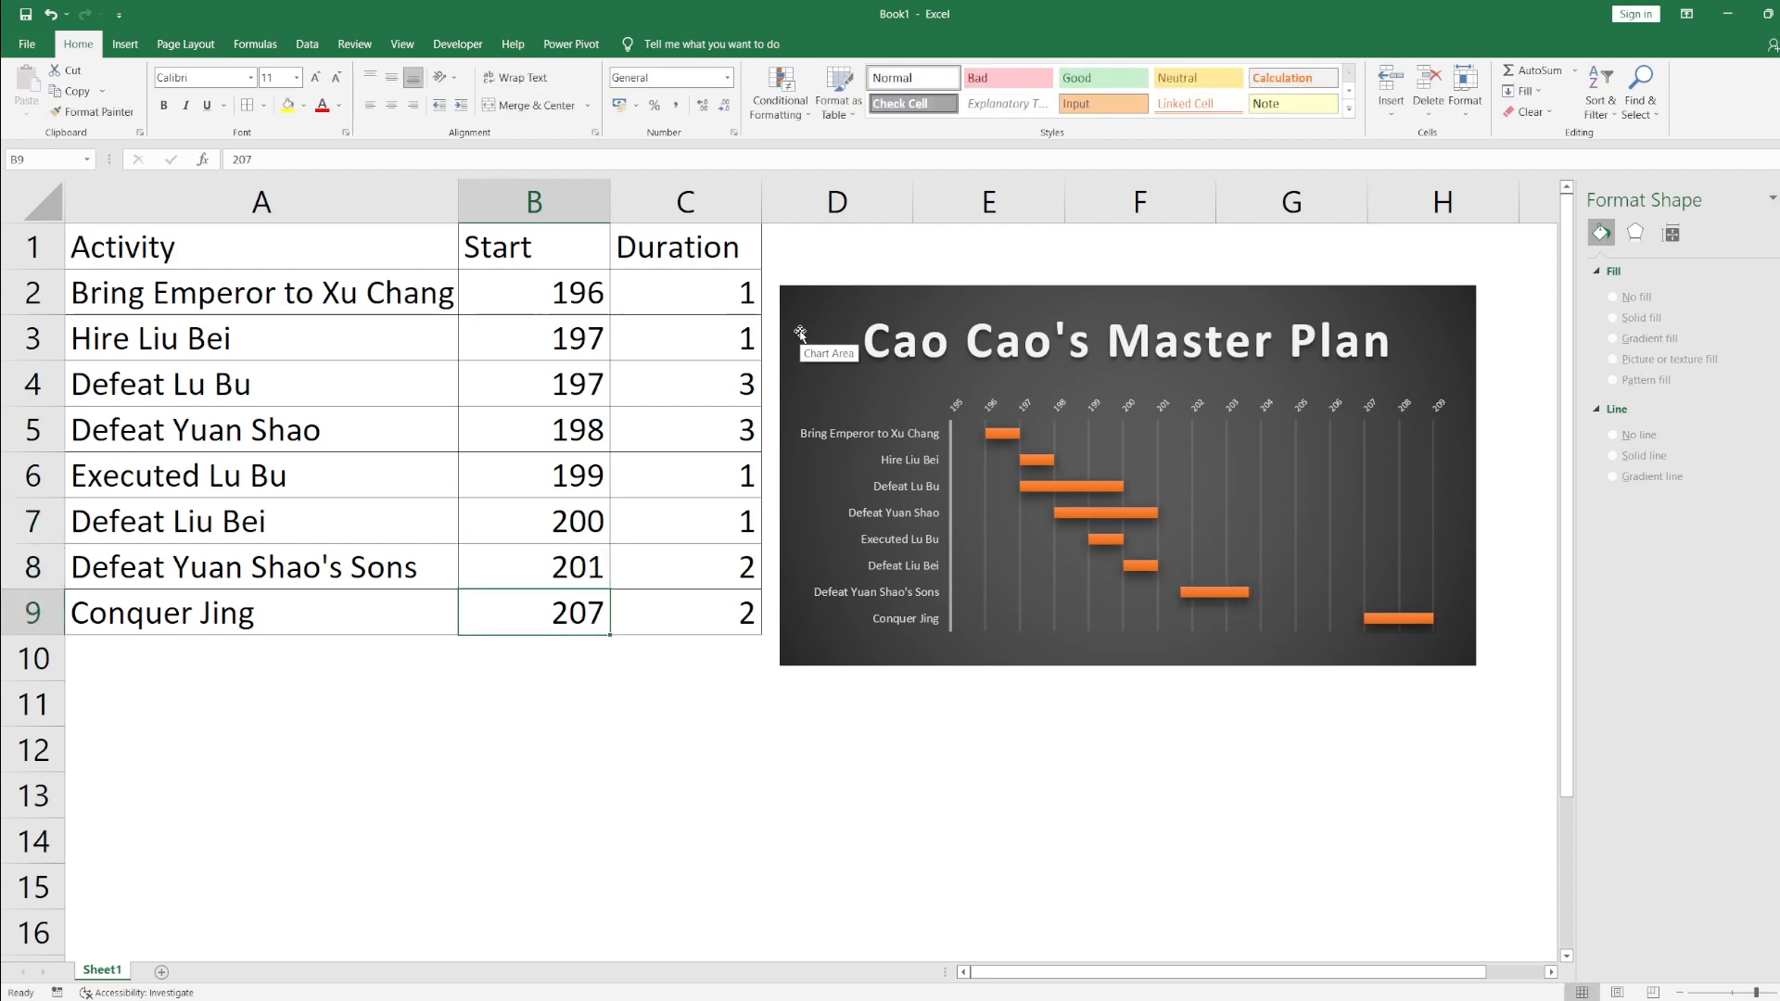
Step: Change the start year of Conquer Jing in cell B9 to 202
type("2022")
key("Return")
key("Up")
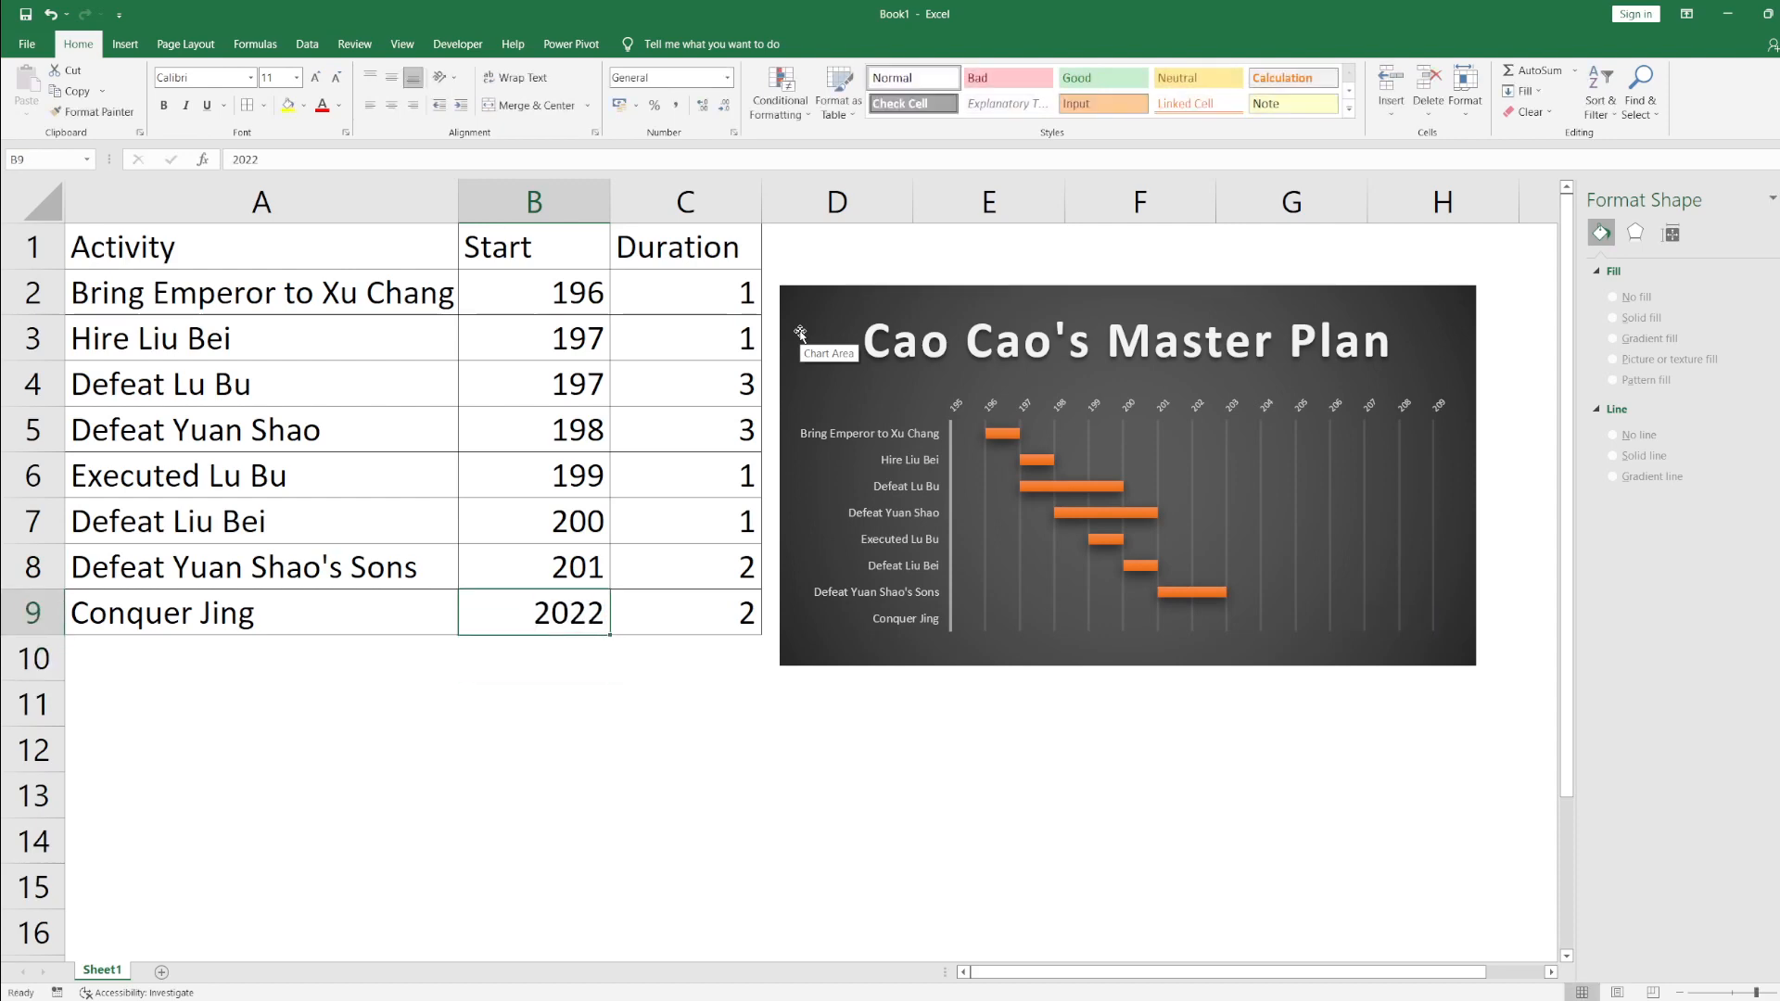
type("202")
key("Return")
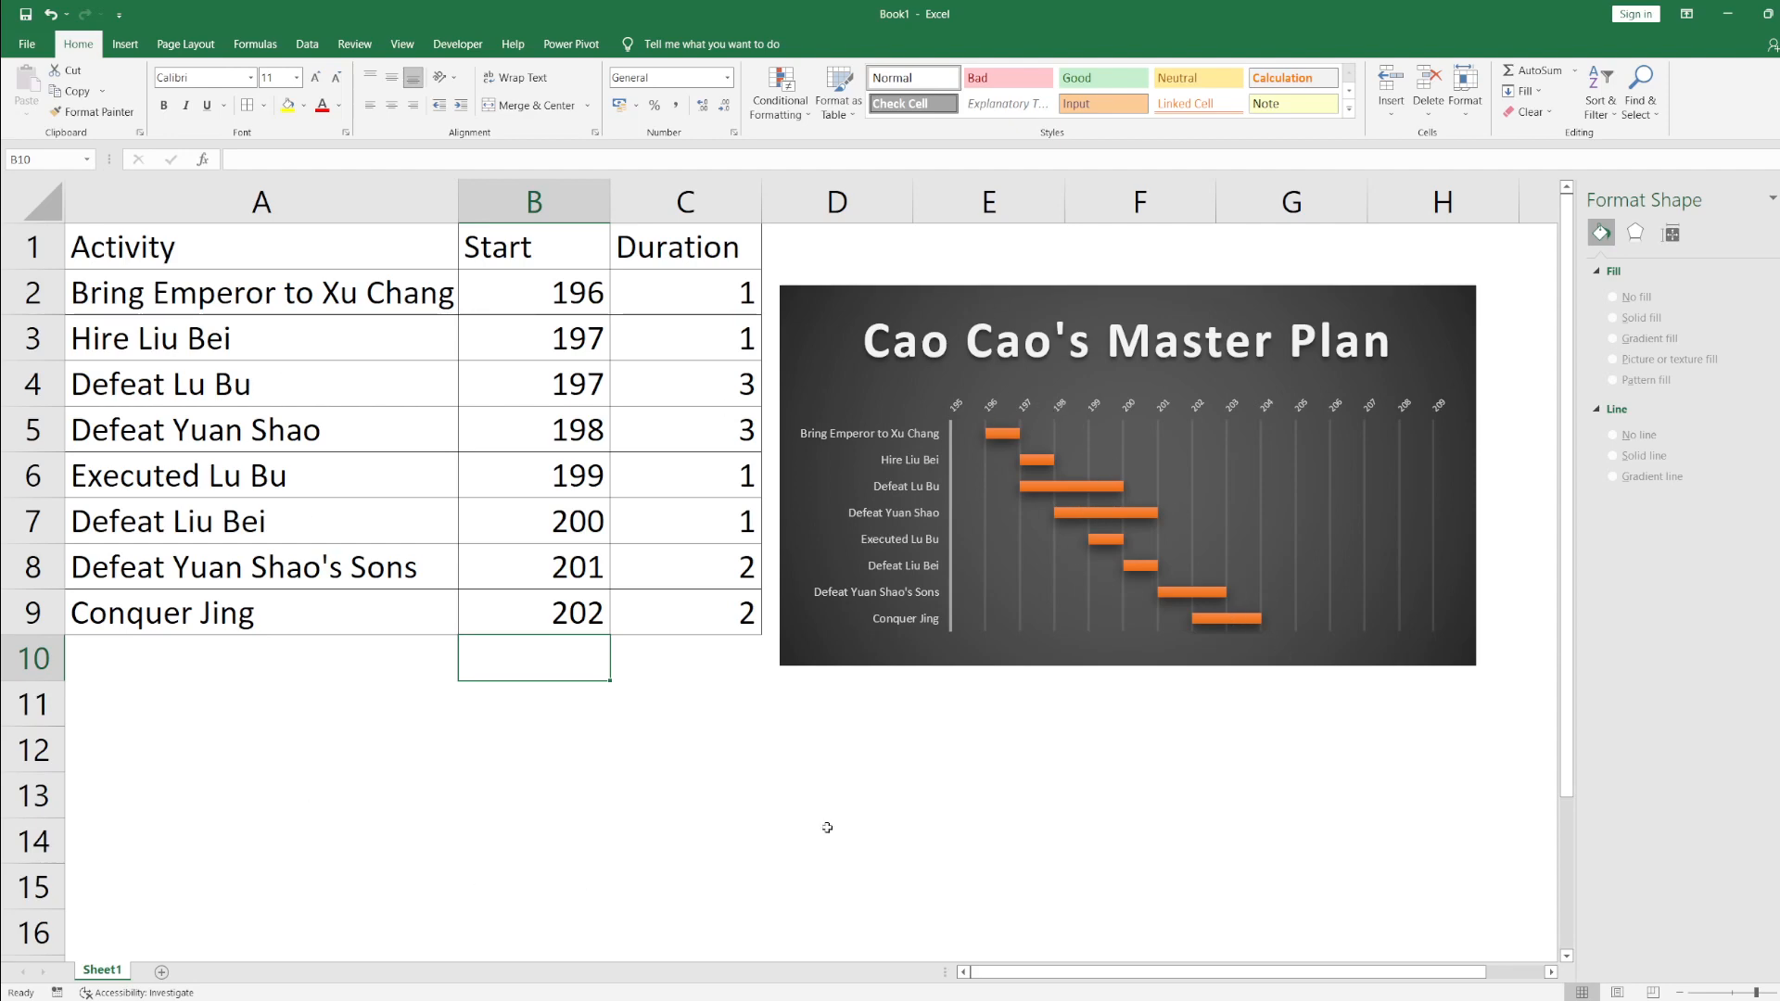
Step: Reduce the font size of the chart title and deselect the chart
left_click(1002, 354)
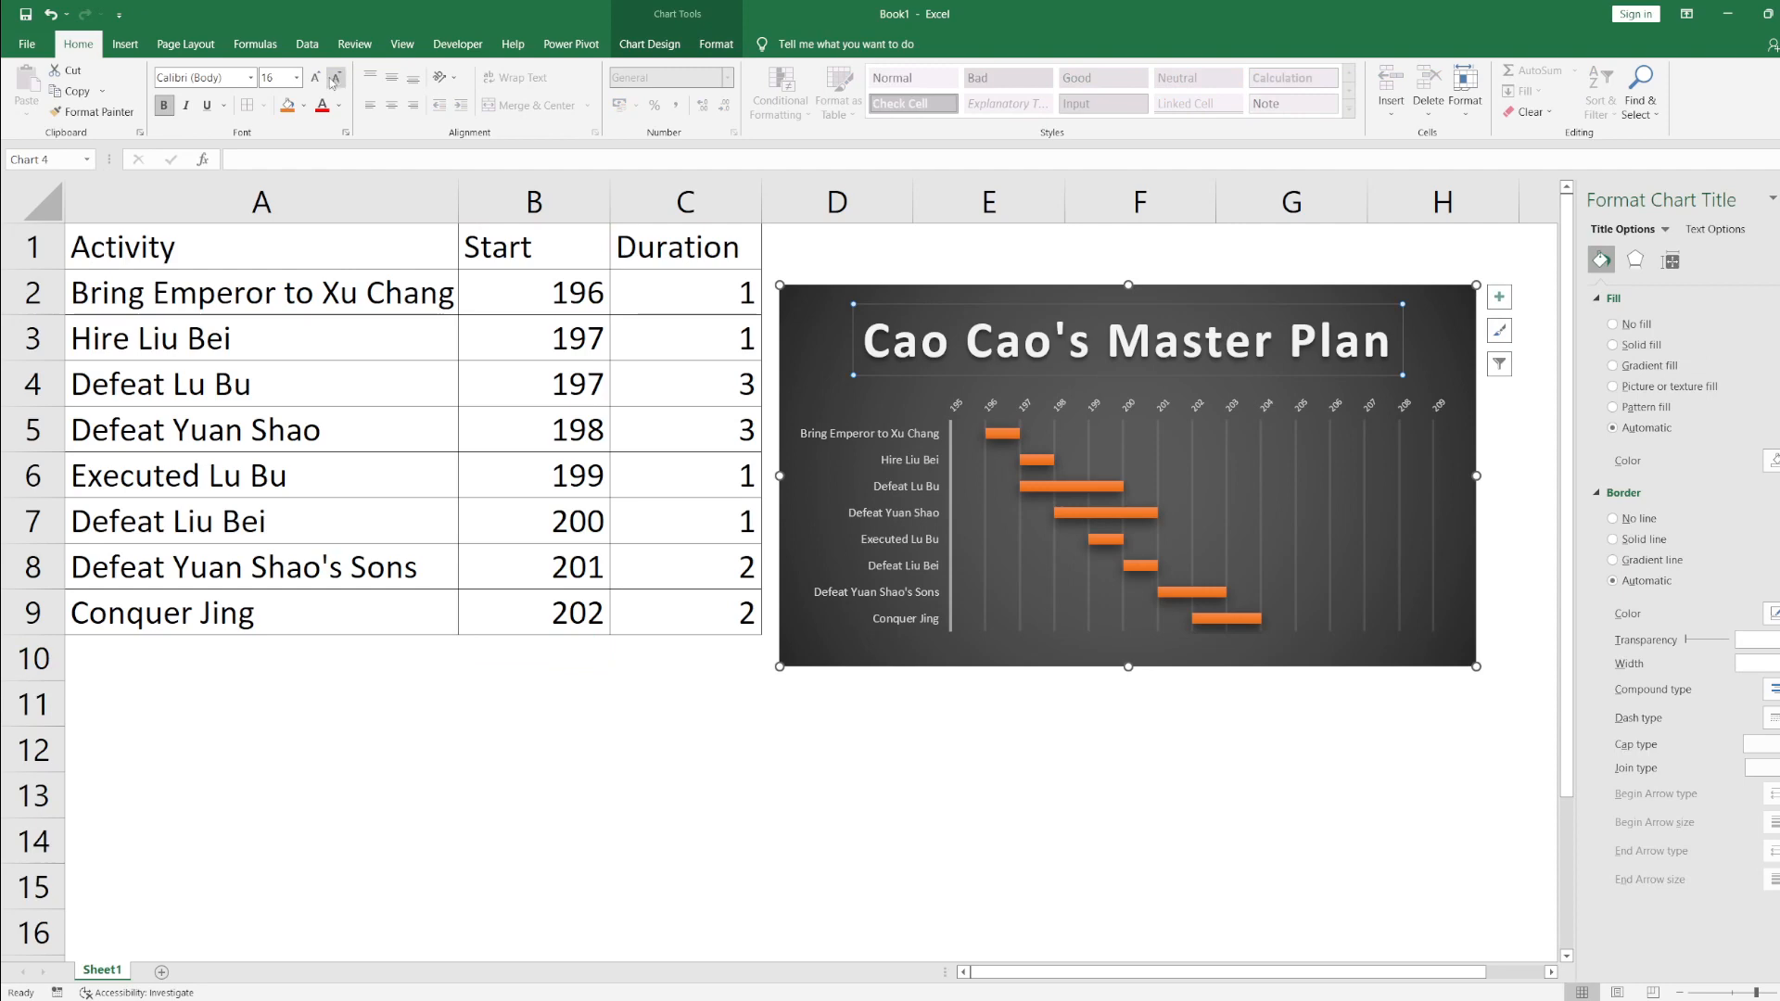
left_click(334, 79)
left_click(525, 291)
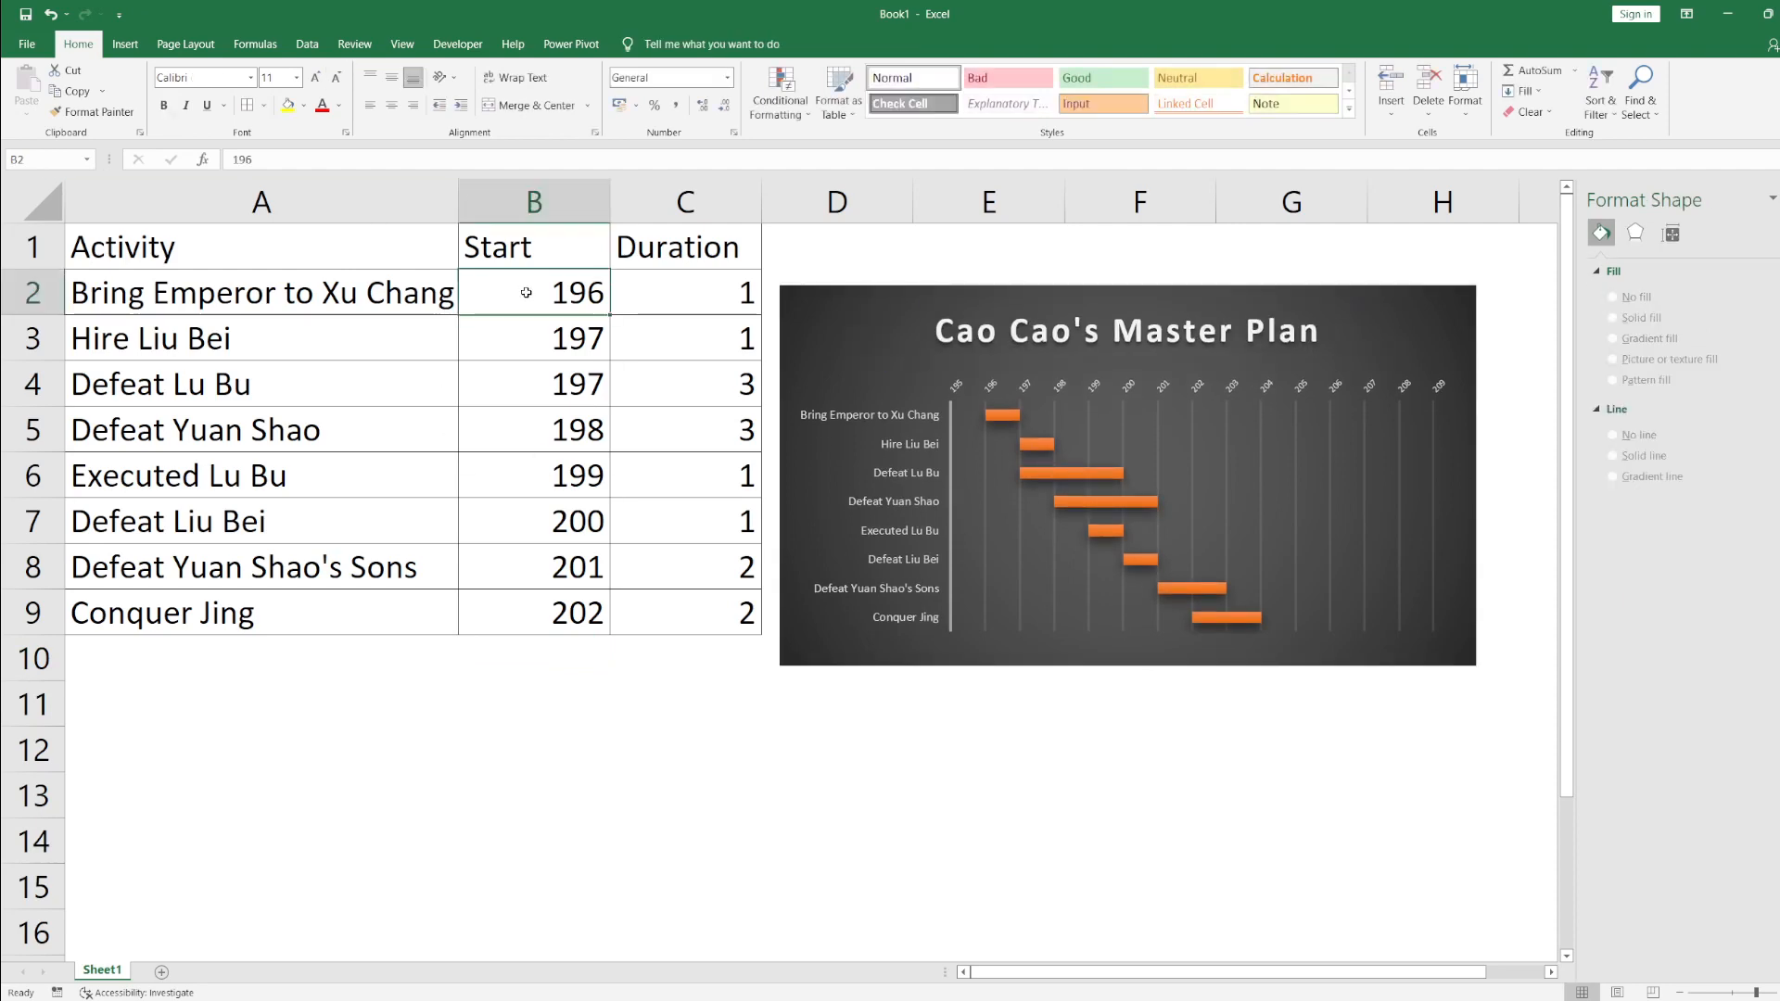
Step: Replace the start values with dates: 1 January 2022 in cell B2 and 8 January 2022 in cell B3
type("1-jan")
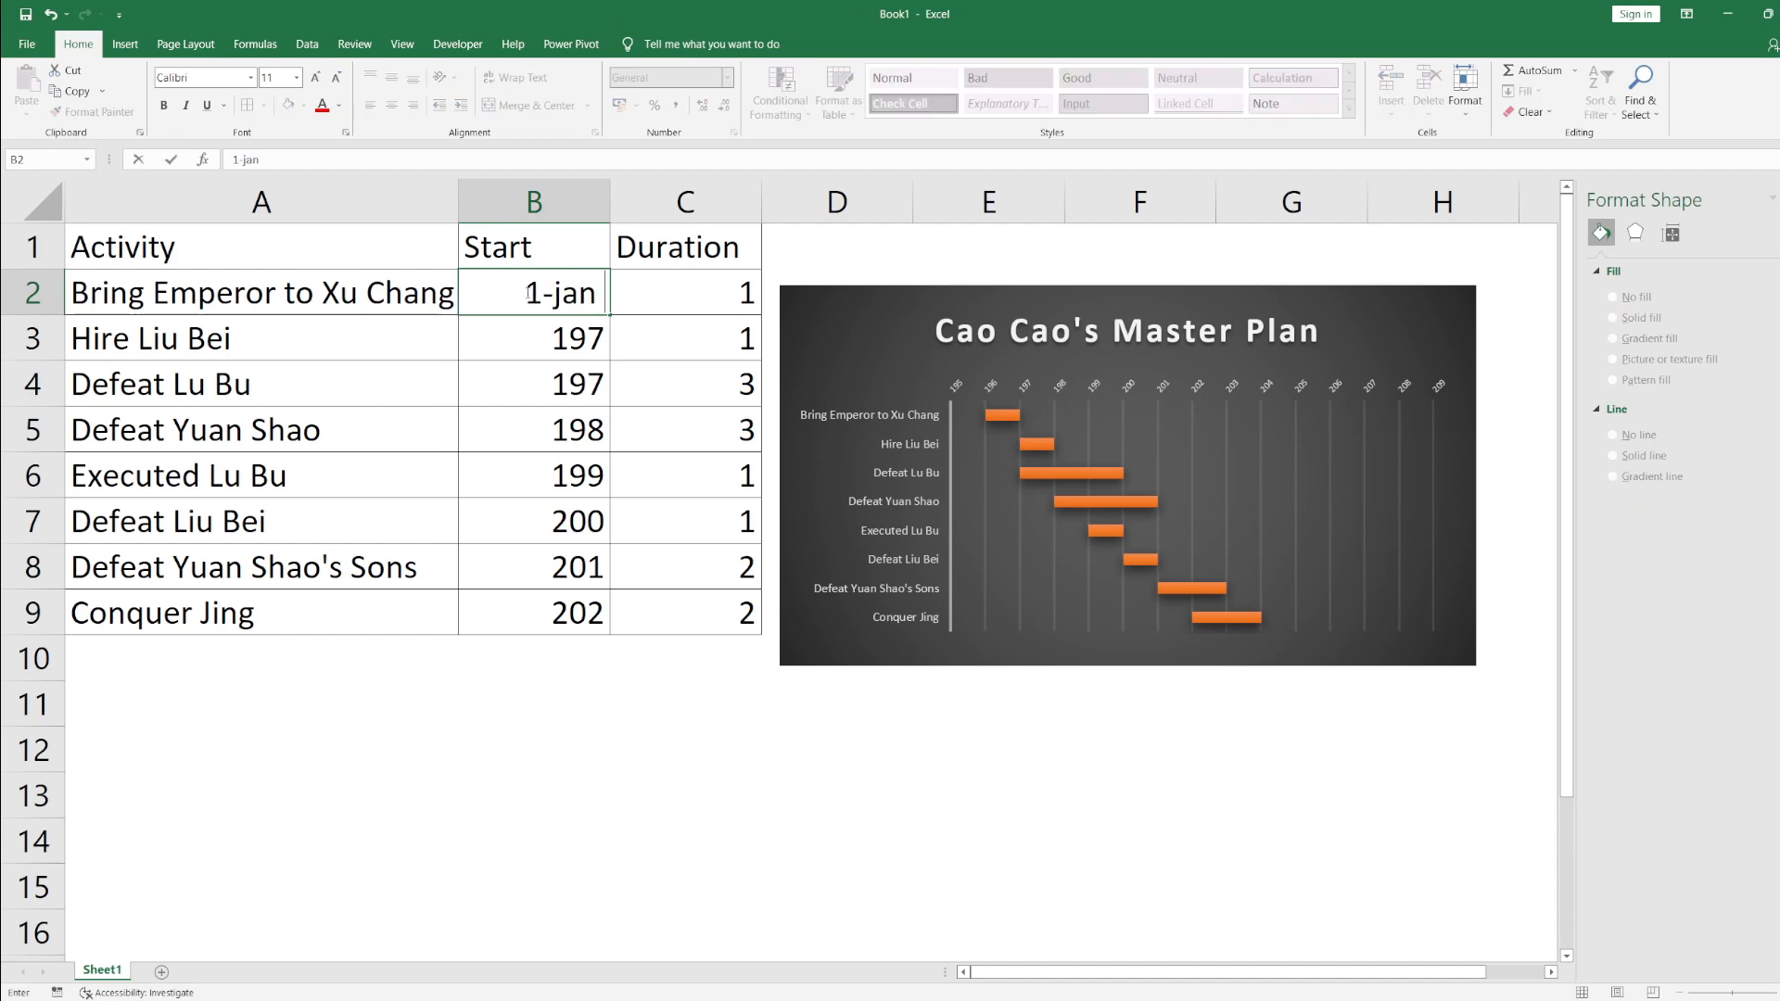
key("Return")
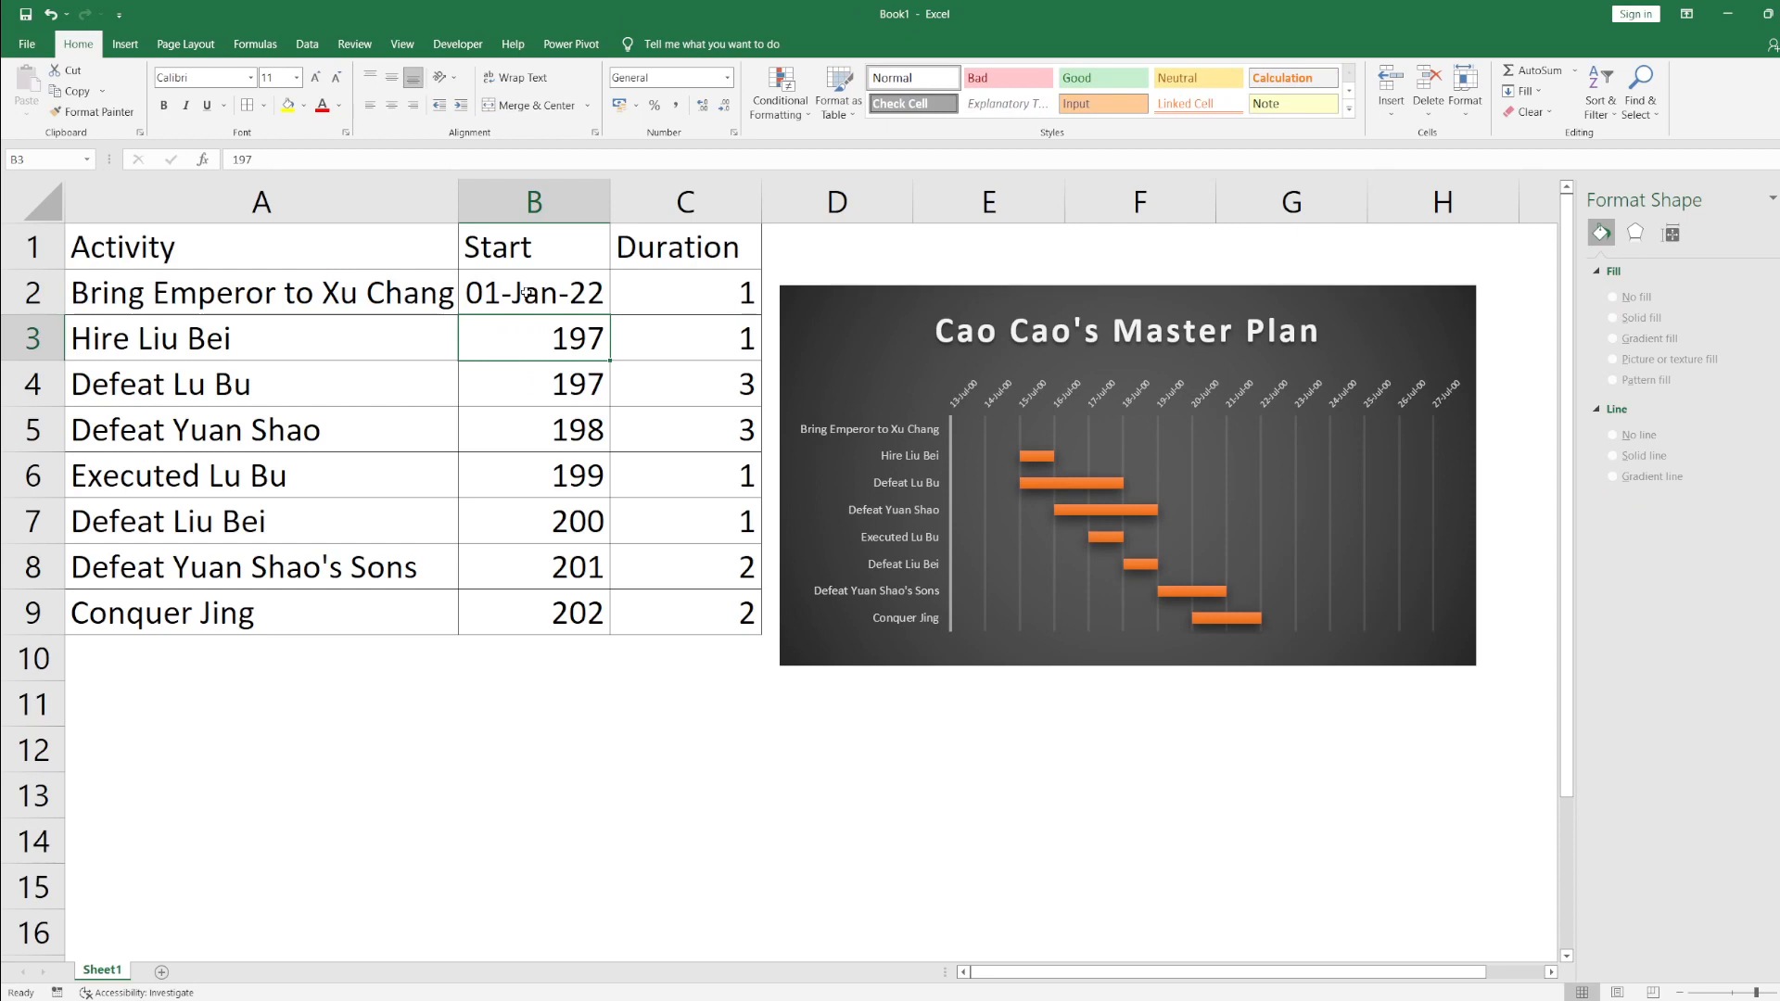
type("8")
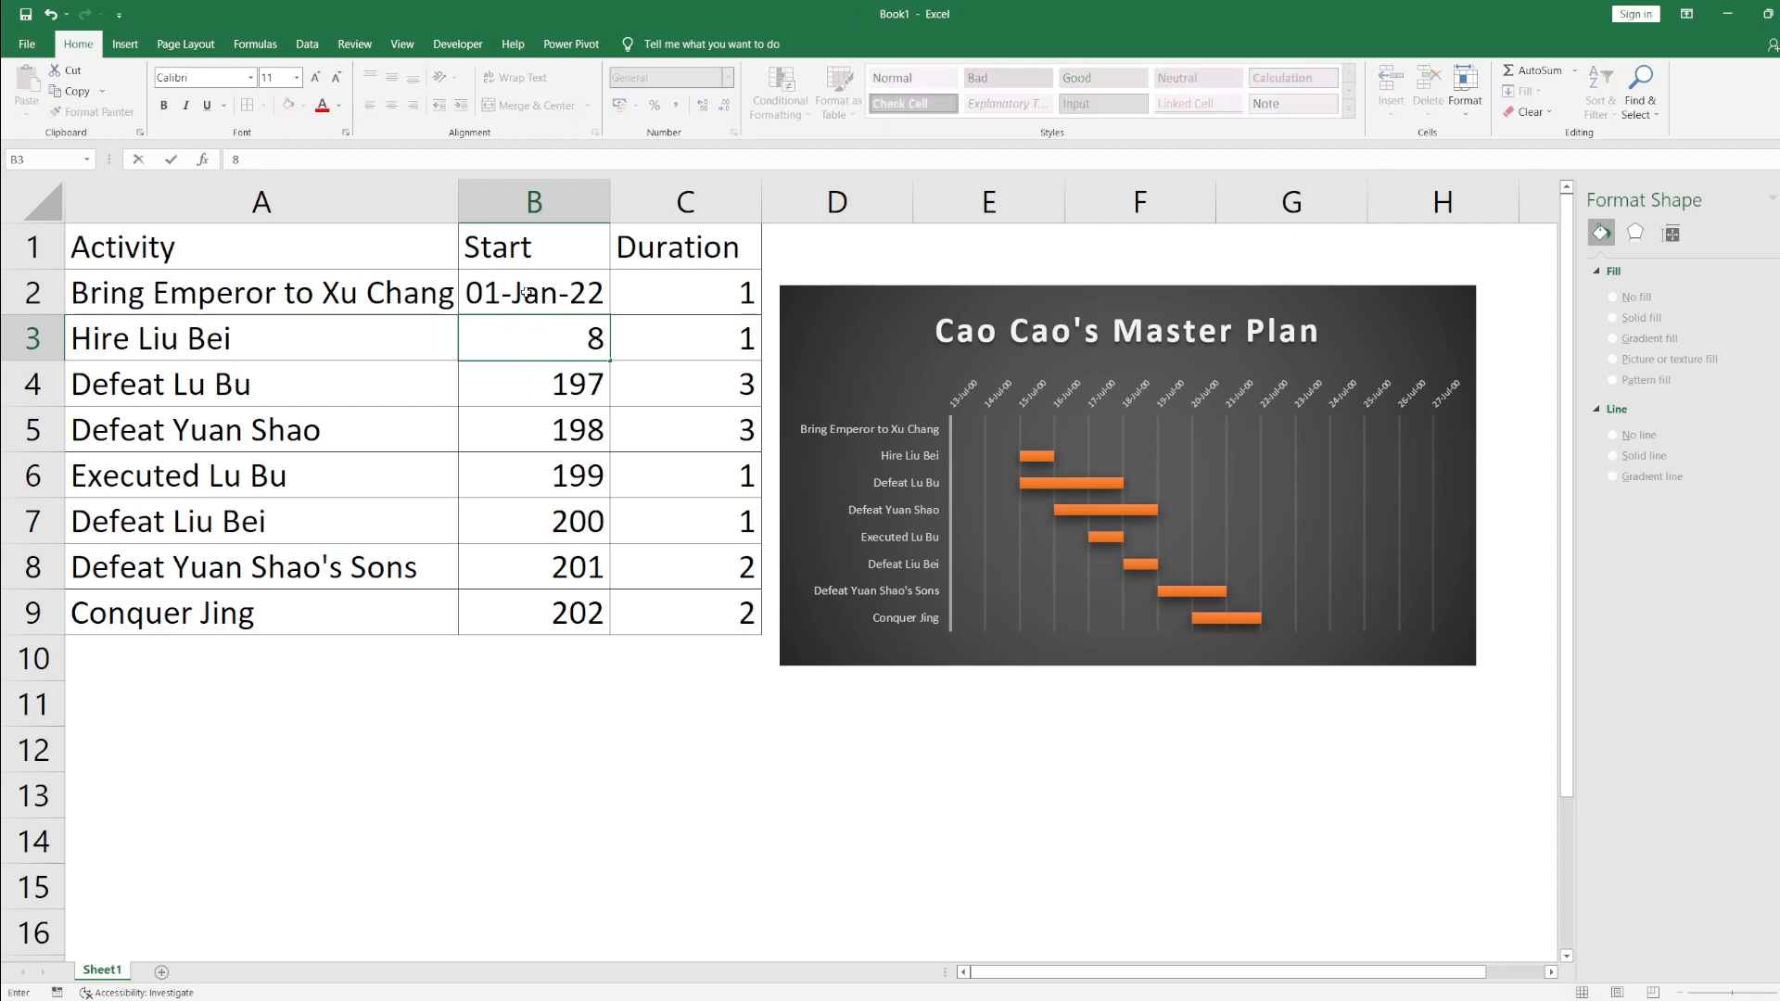
type("-jan 2022")
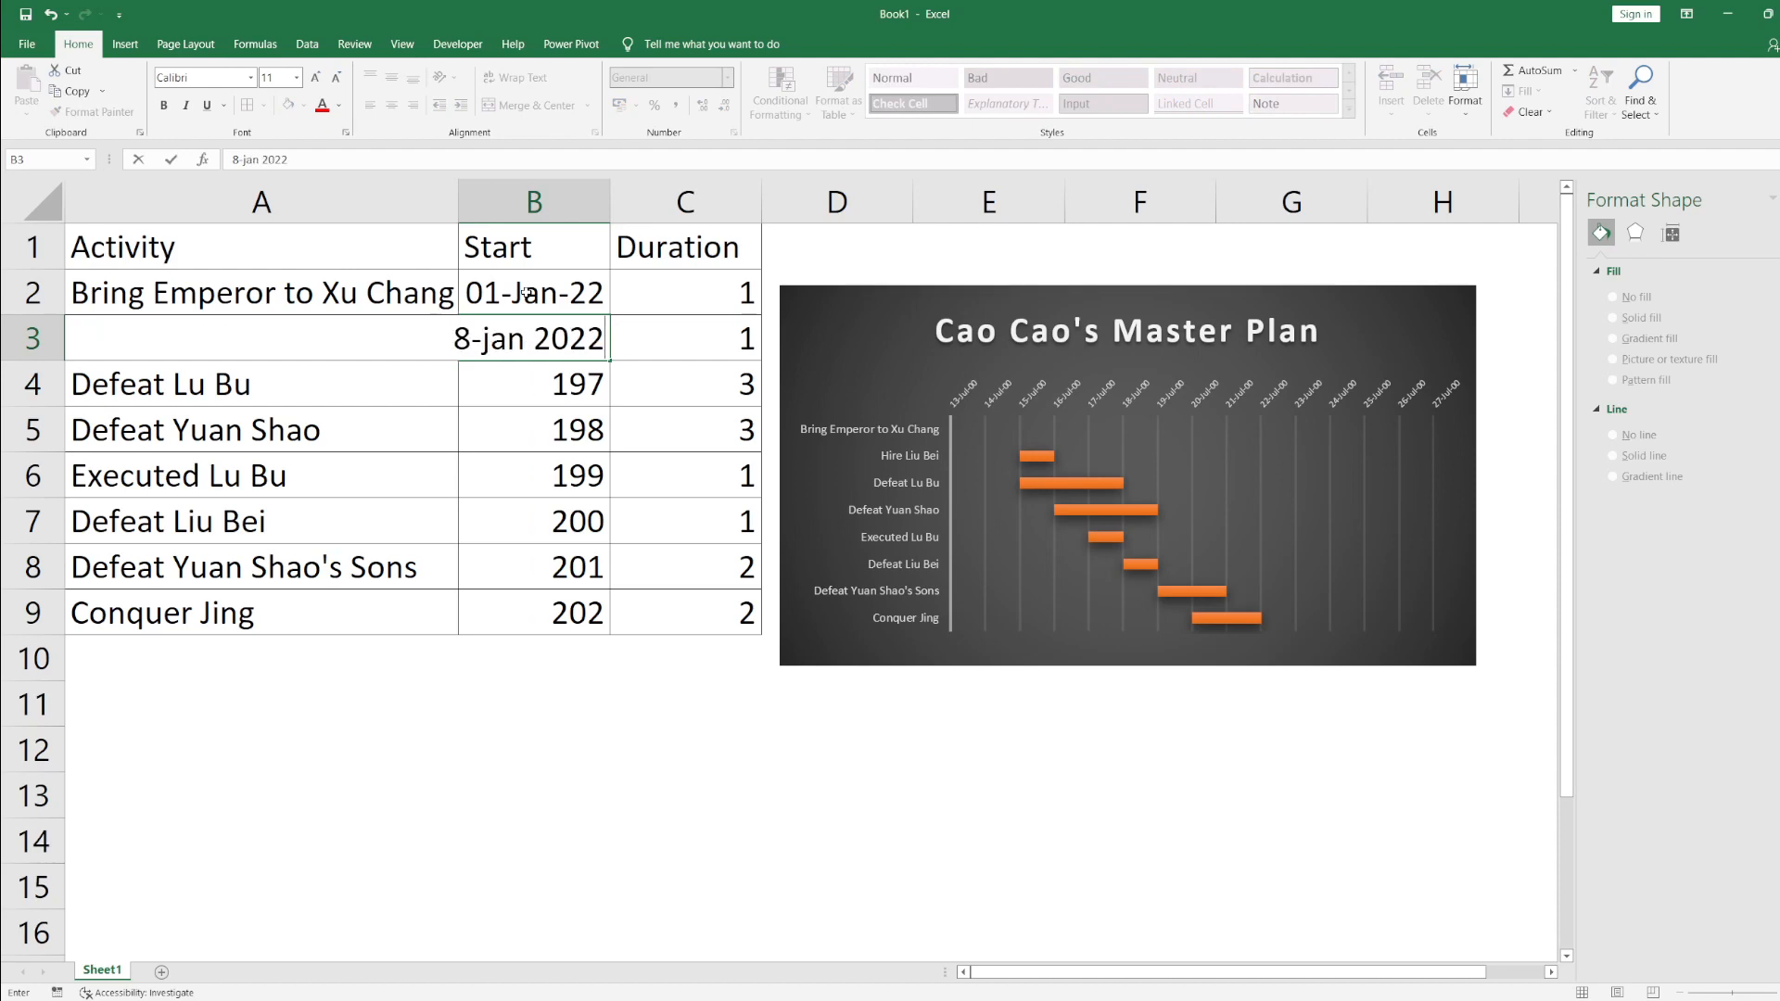
key("Return")
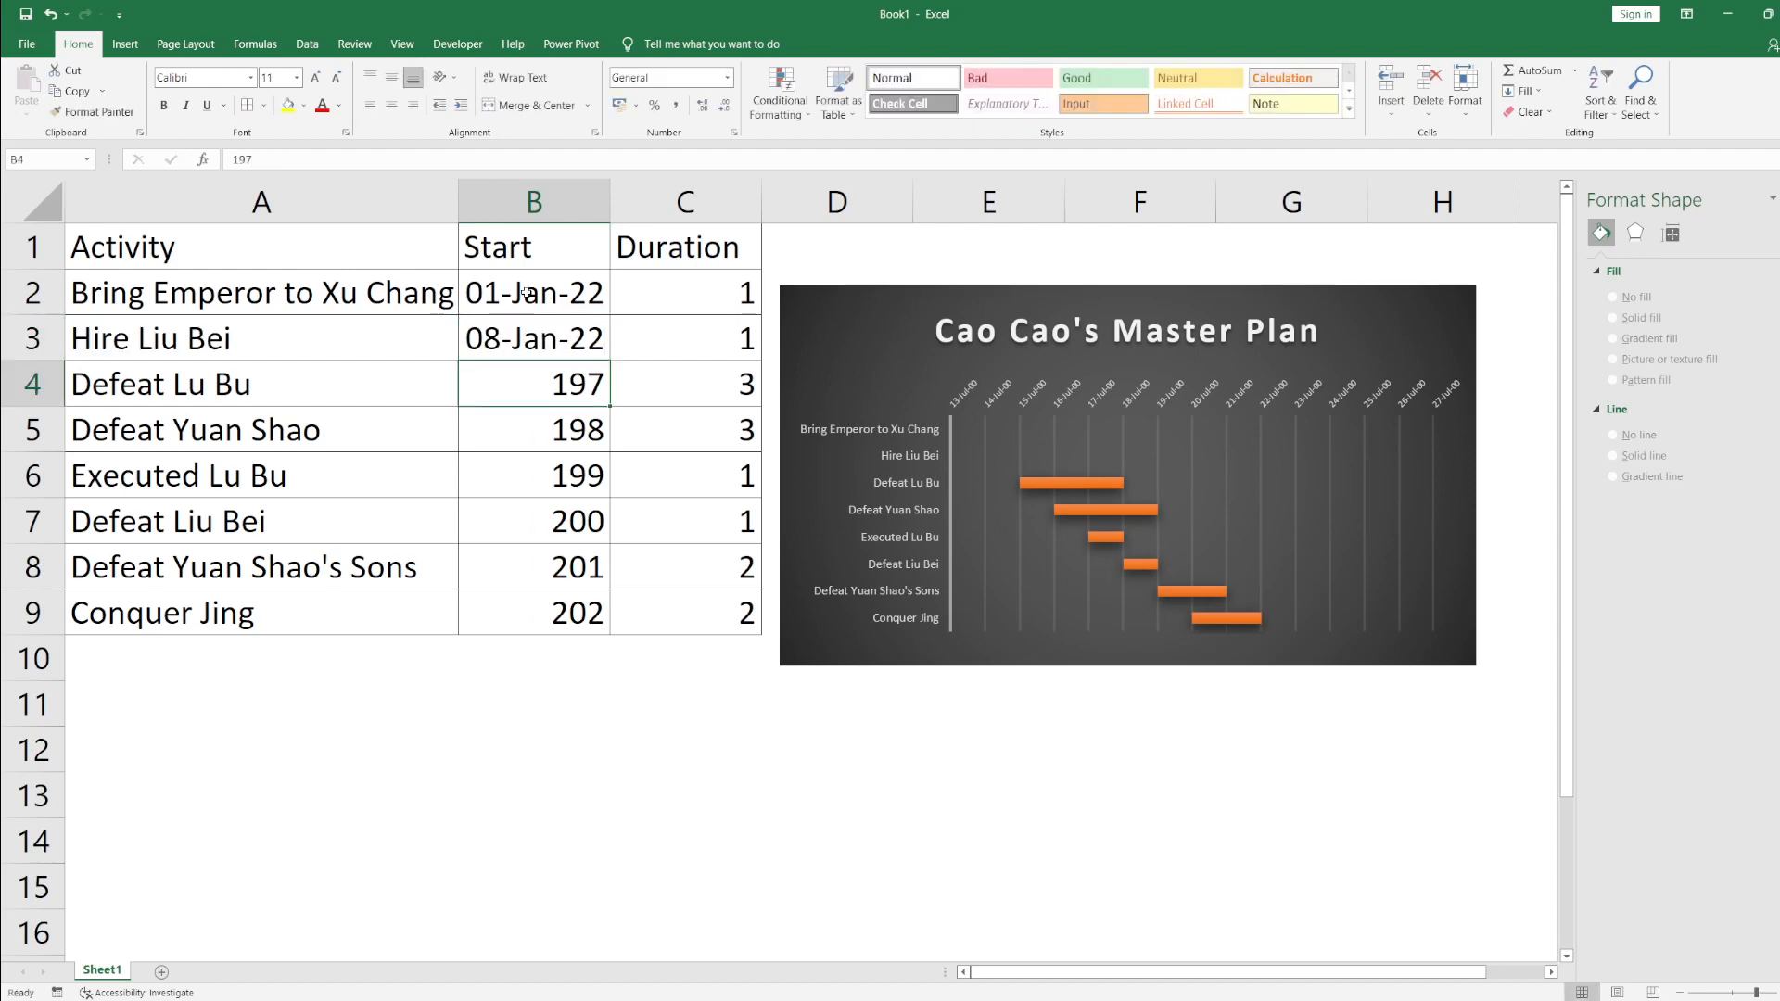
Step: Reset the minimum and maximum bounds of the chart's horizontal date axis to automatic
left_click(1025, 399)
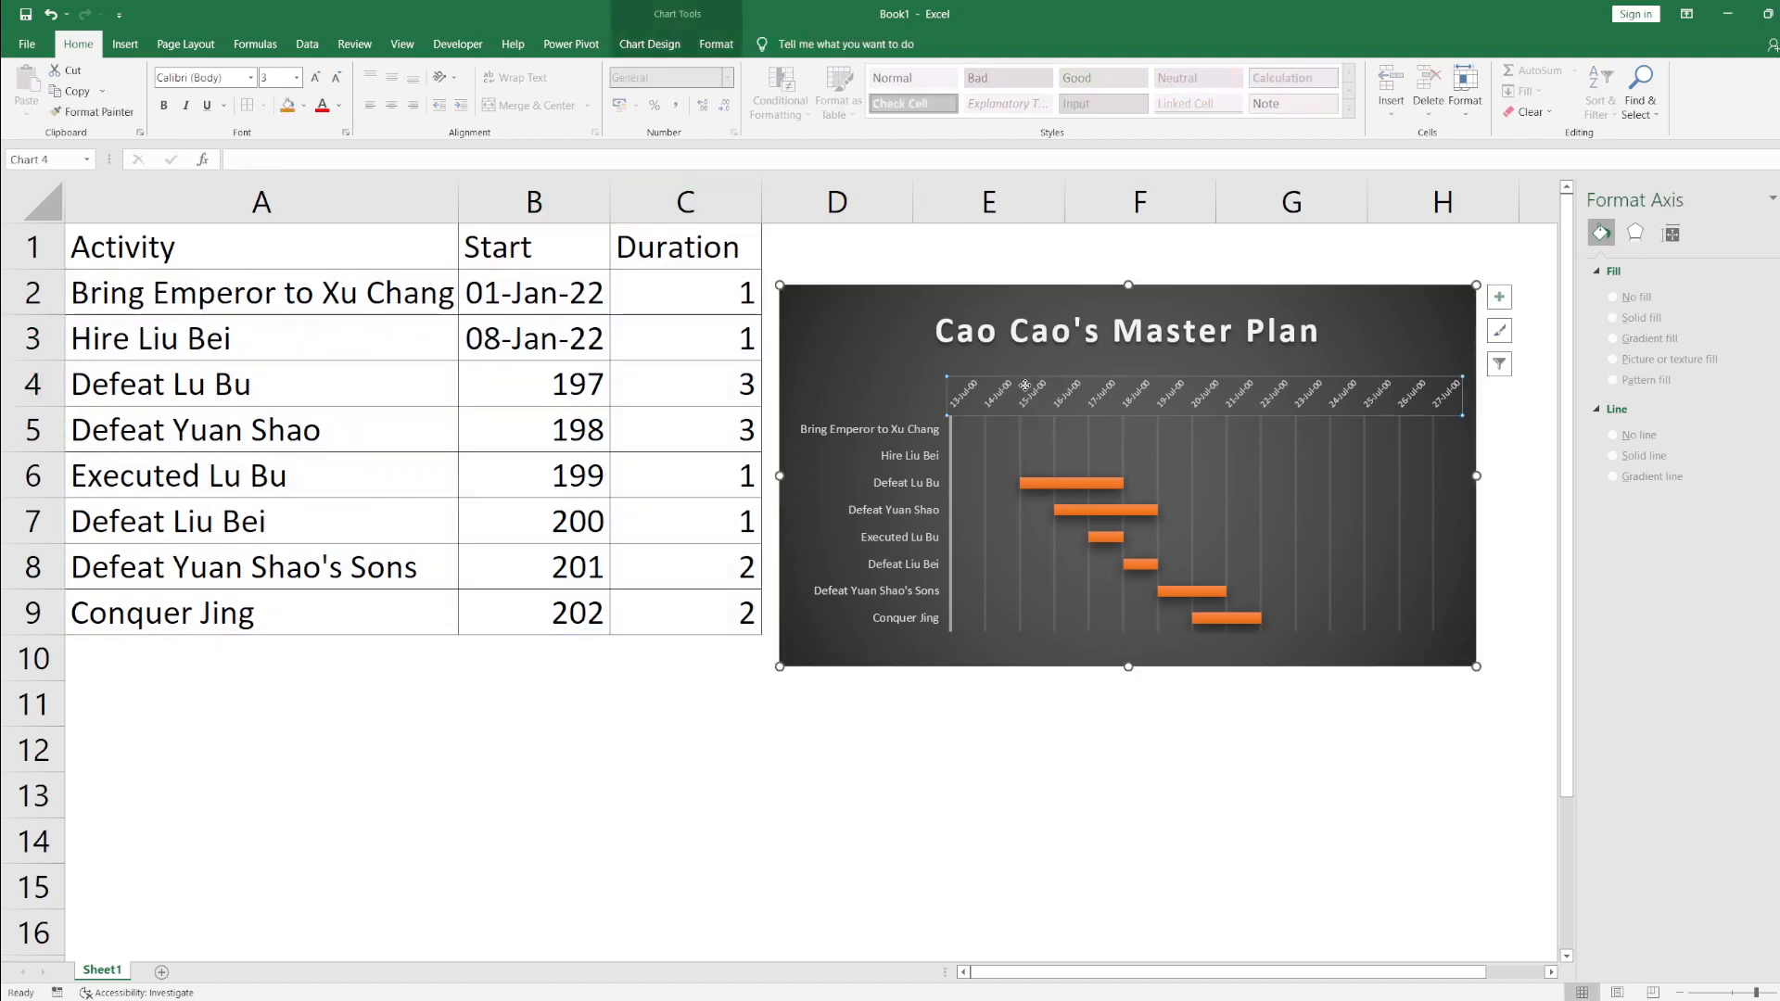
left_click(1771, 340)
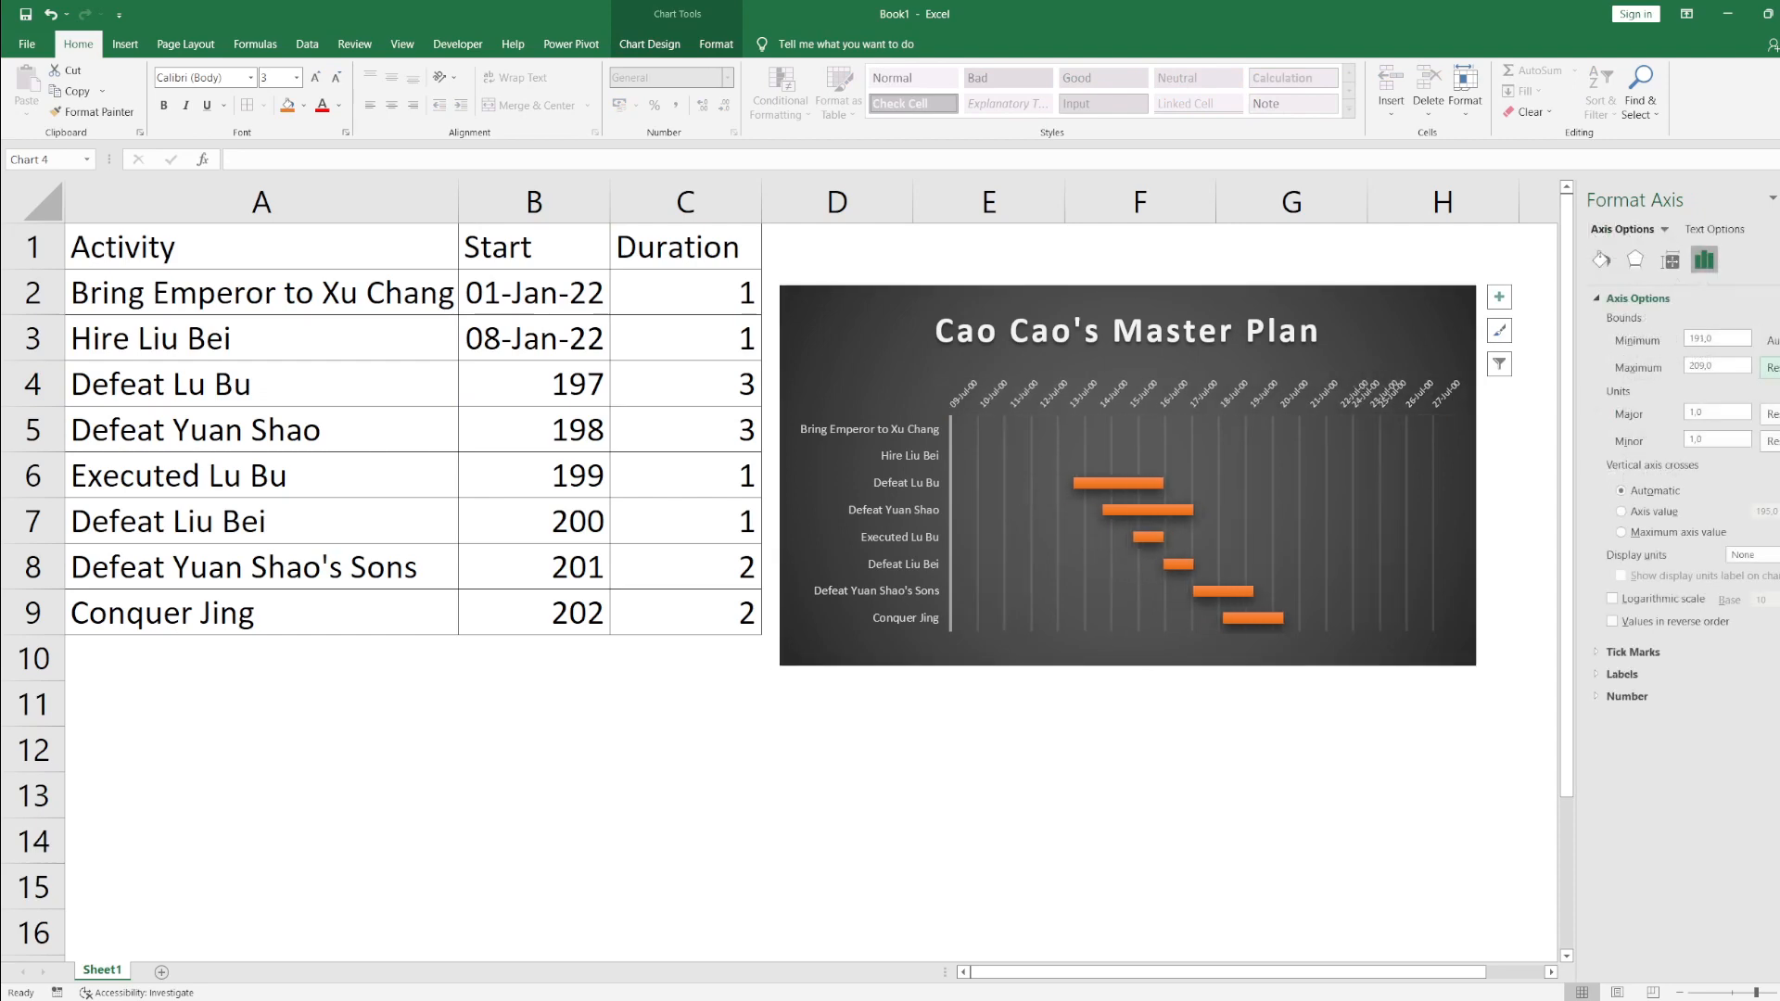
left_click(1771, 367)
Step: Enter the formula =B3+RANDBETWEEN(7;30) in cell B4 as the start date of Defeat Lu Bu
left_click(575, 394)
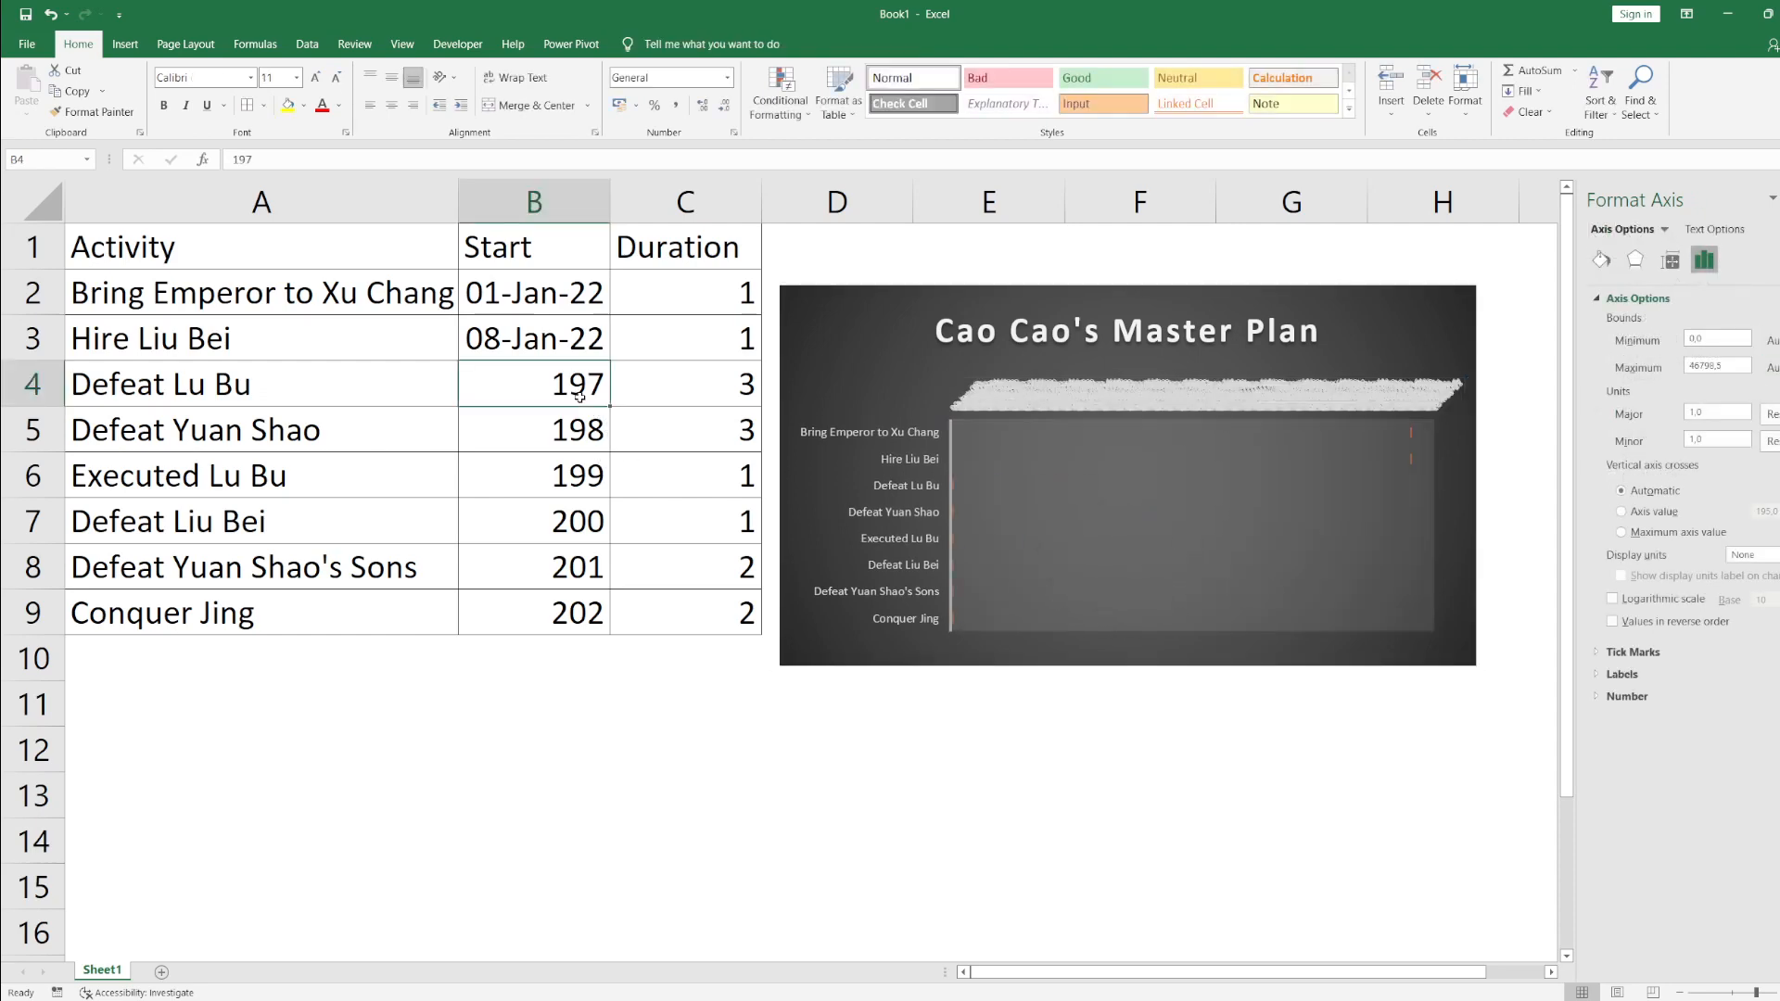
left_click(557, 344)
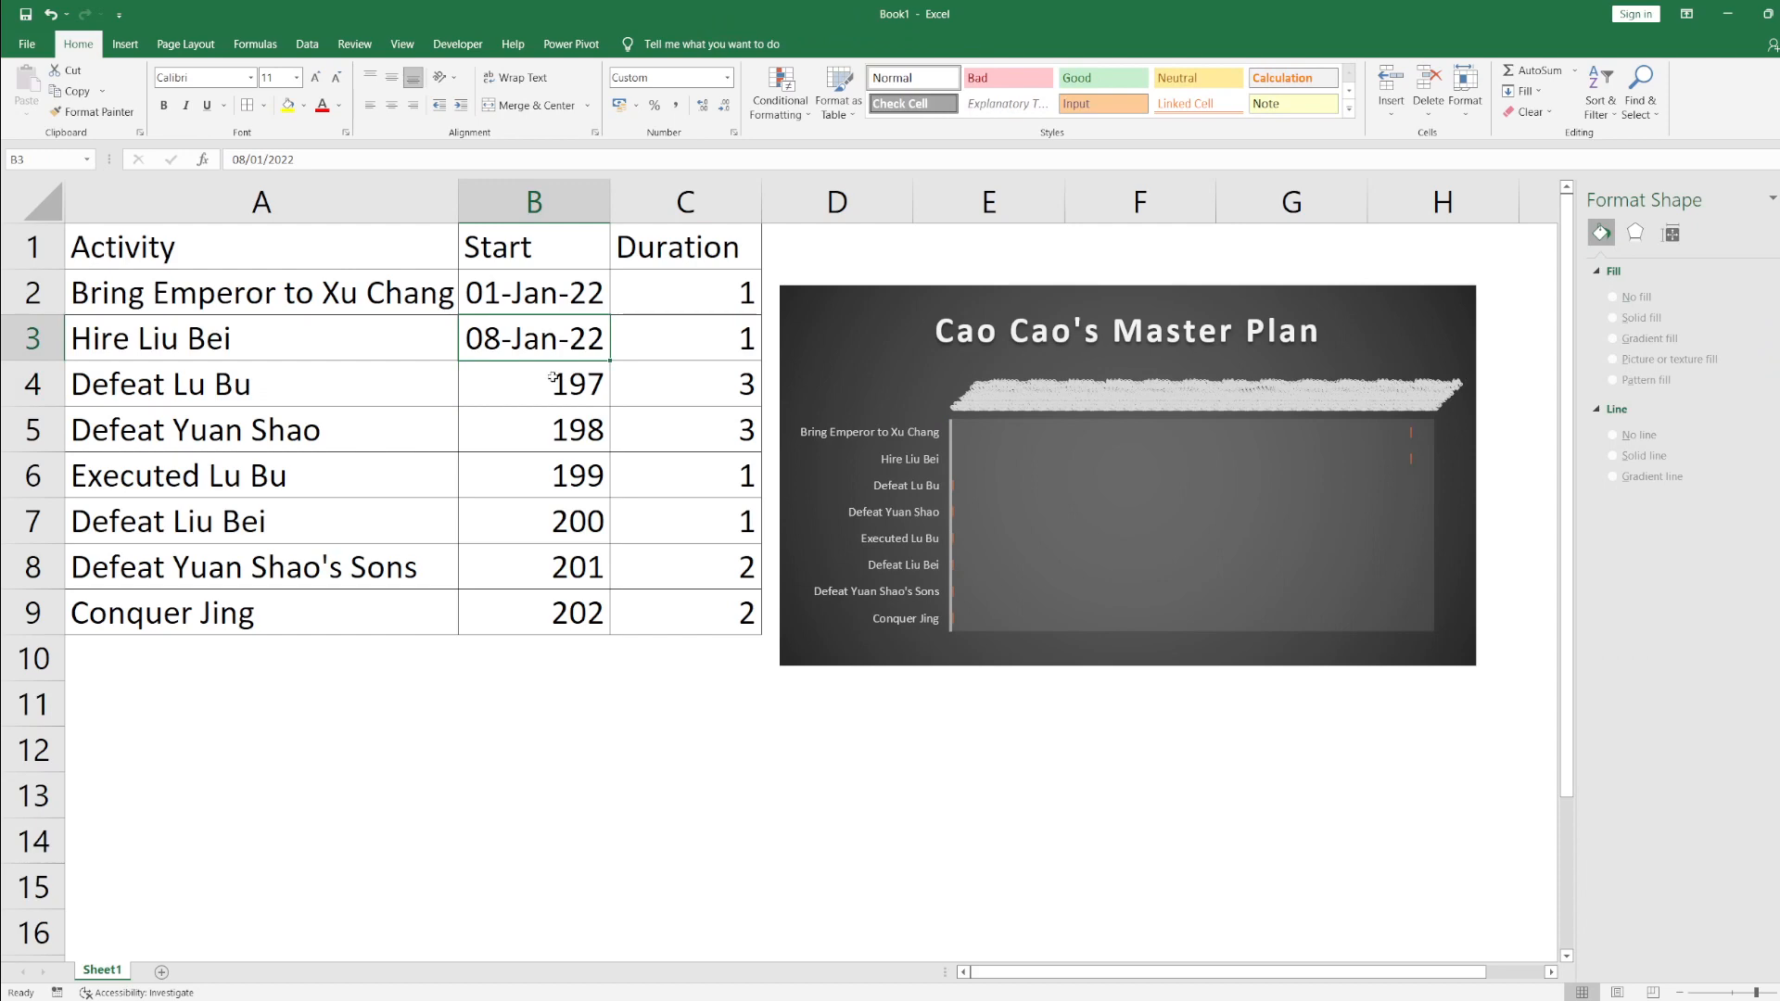
left_click(588, 393)
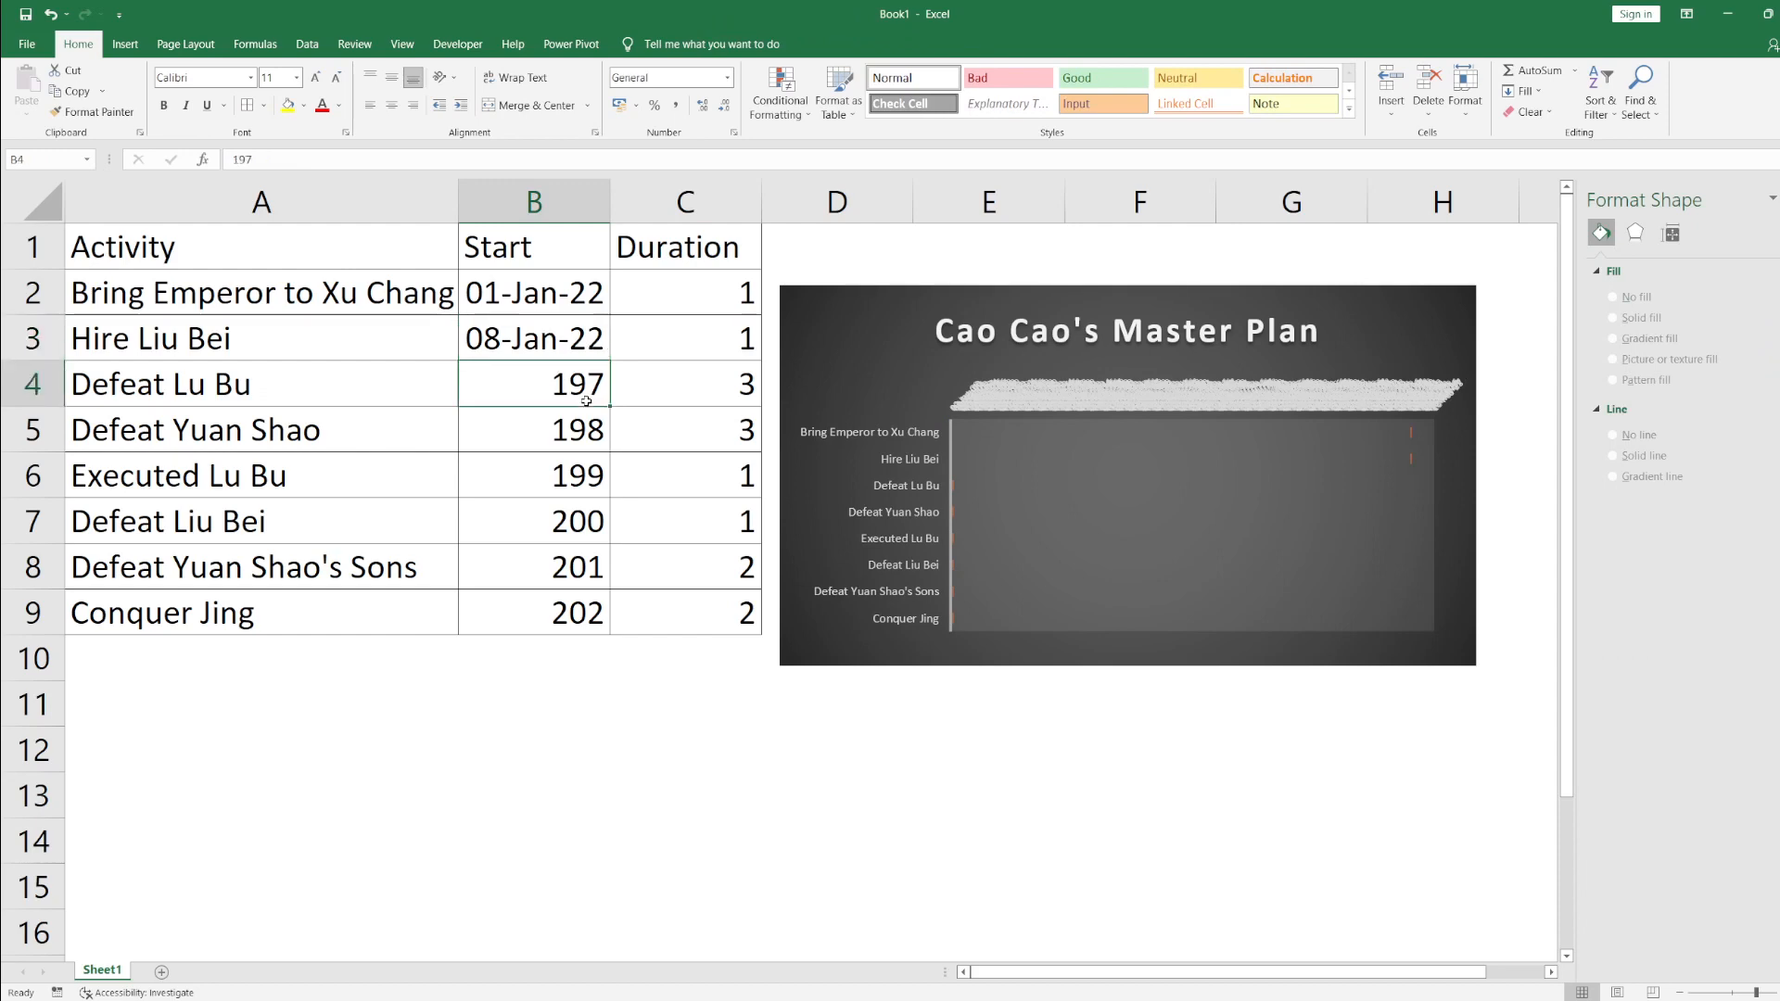
type("=B3+")
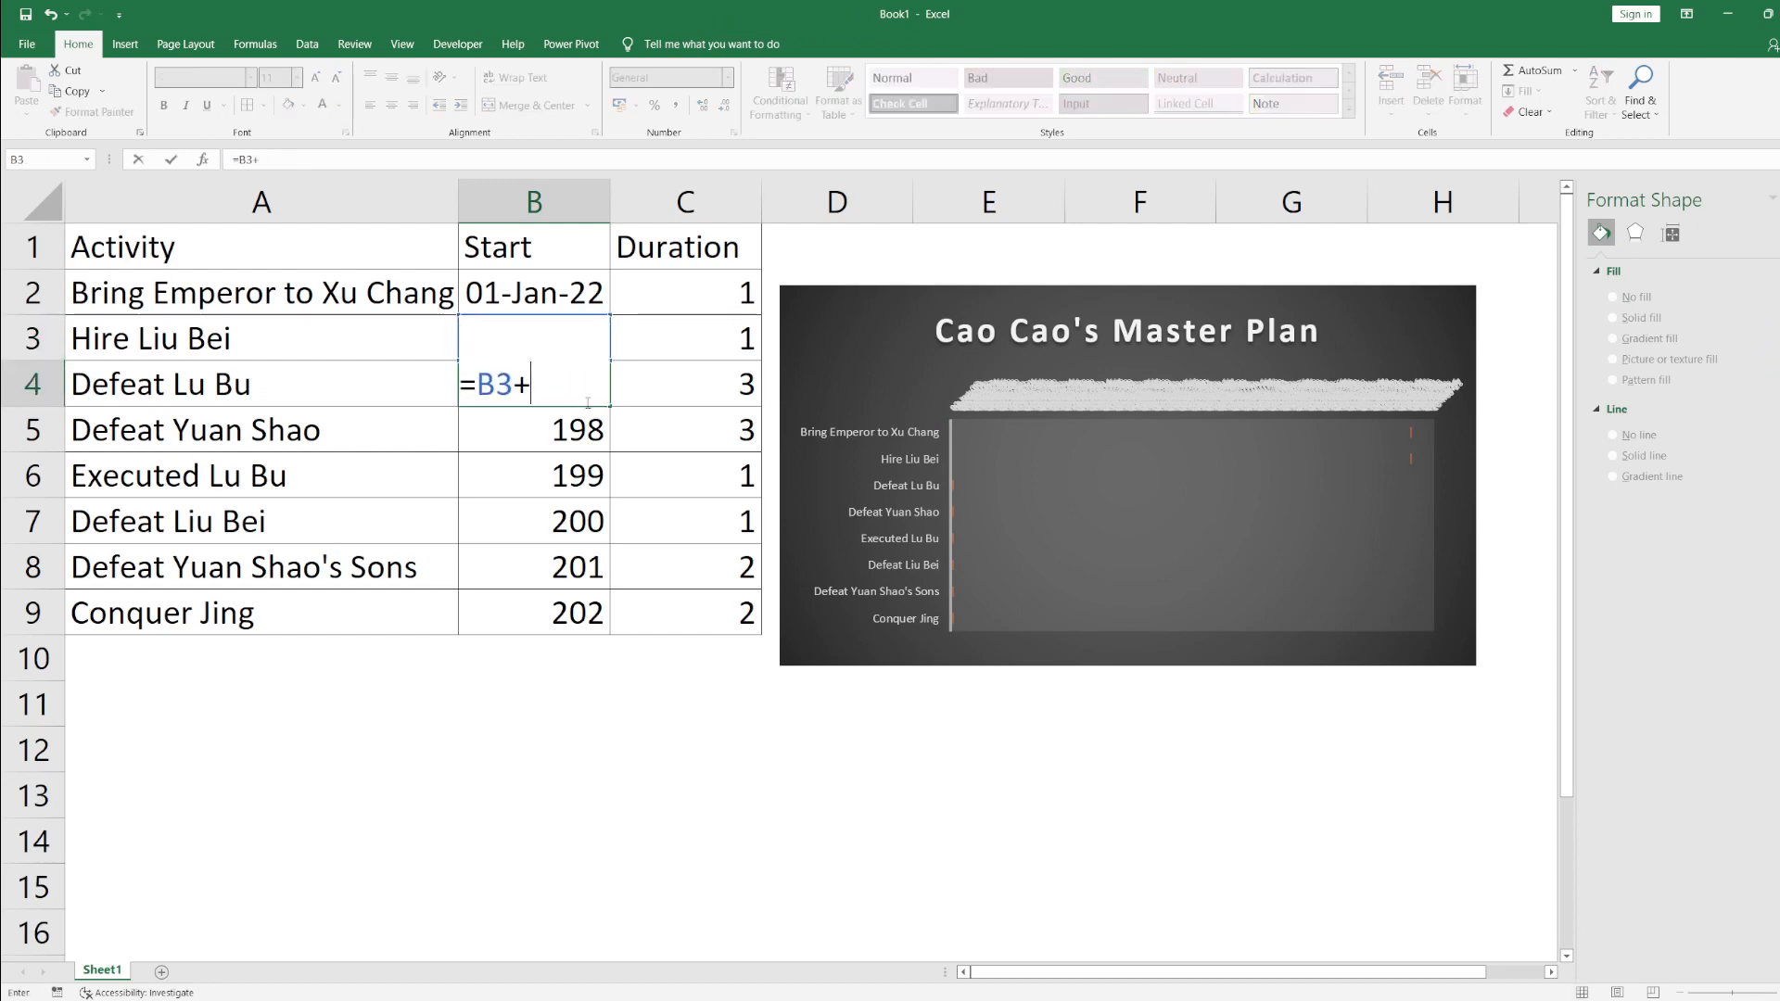
type("30")
key("BackSpace")
key("BackSpace")
type("rab")
key("BackSpace")
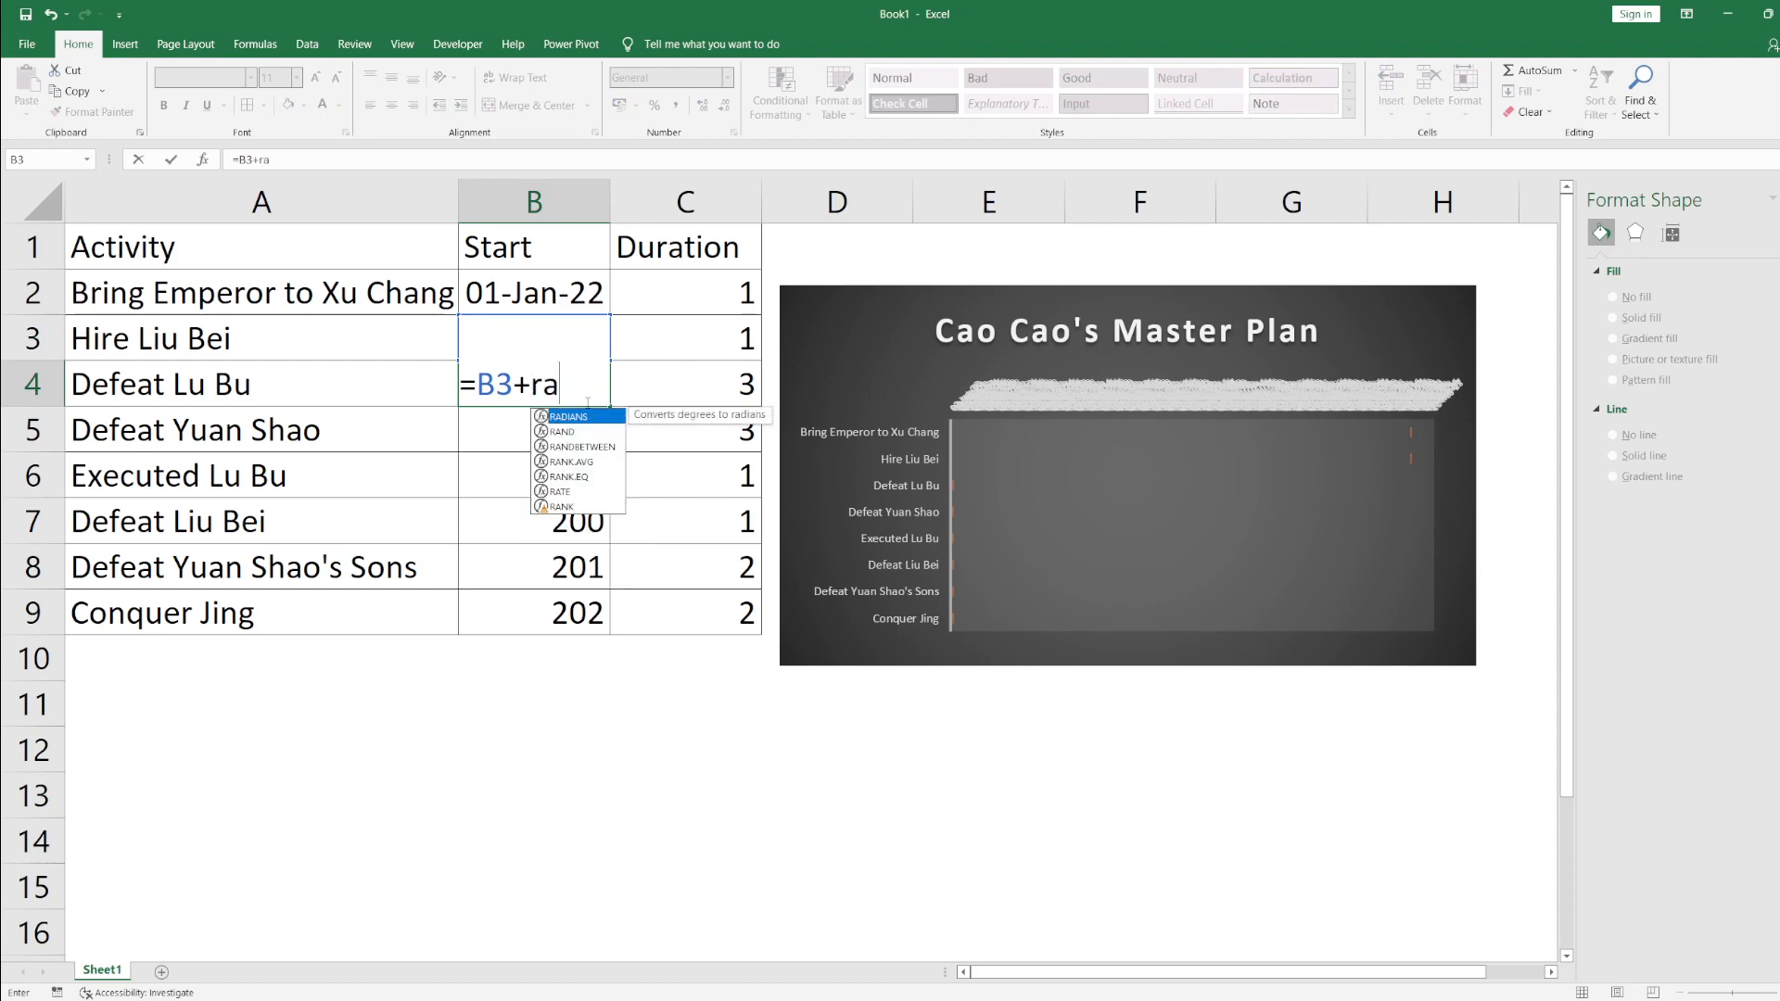
type("nd")
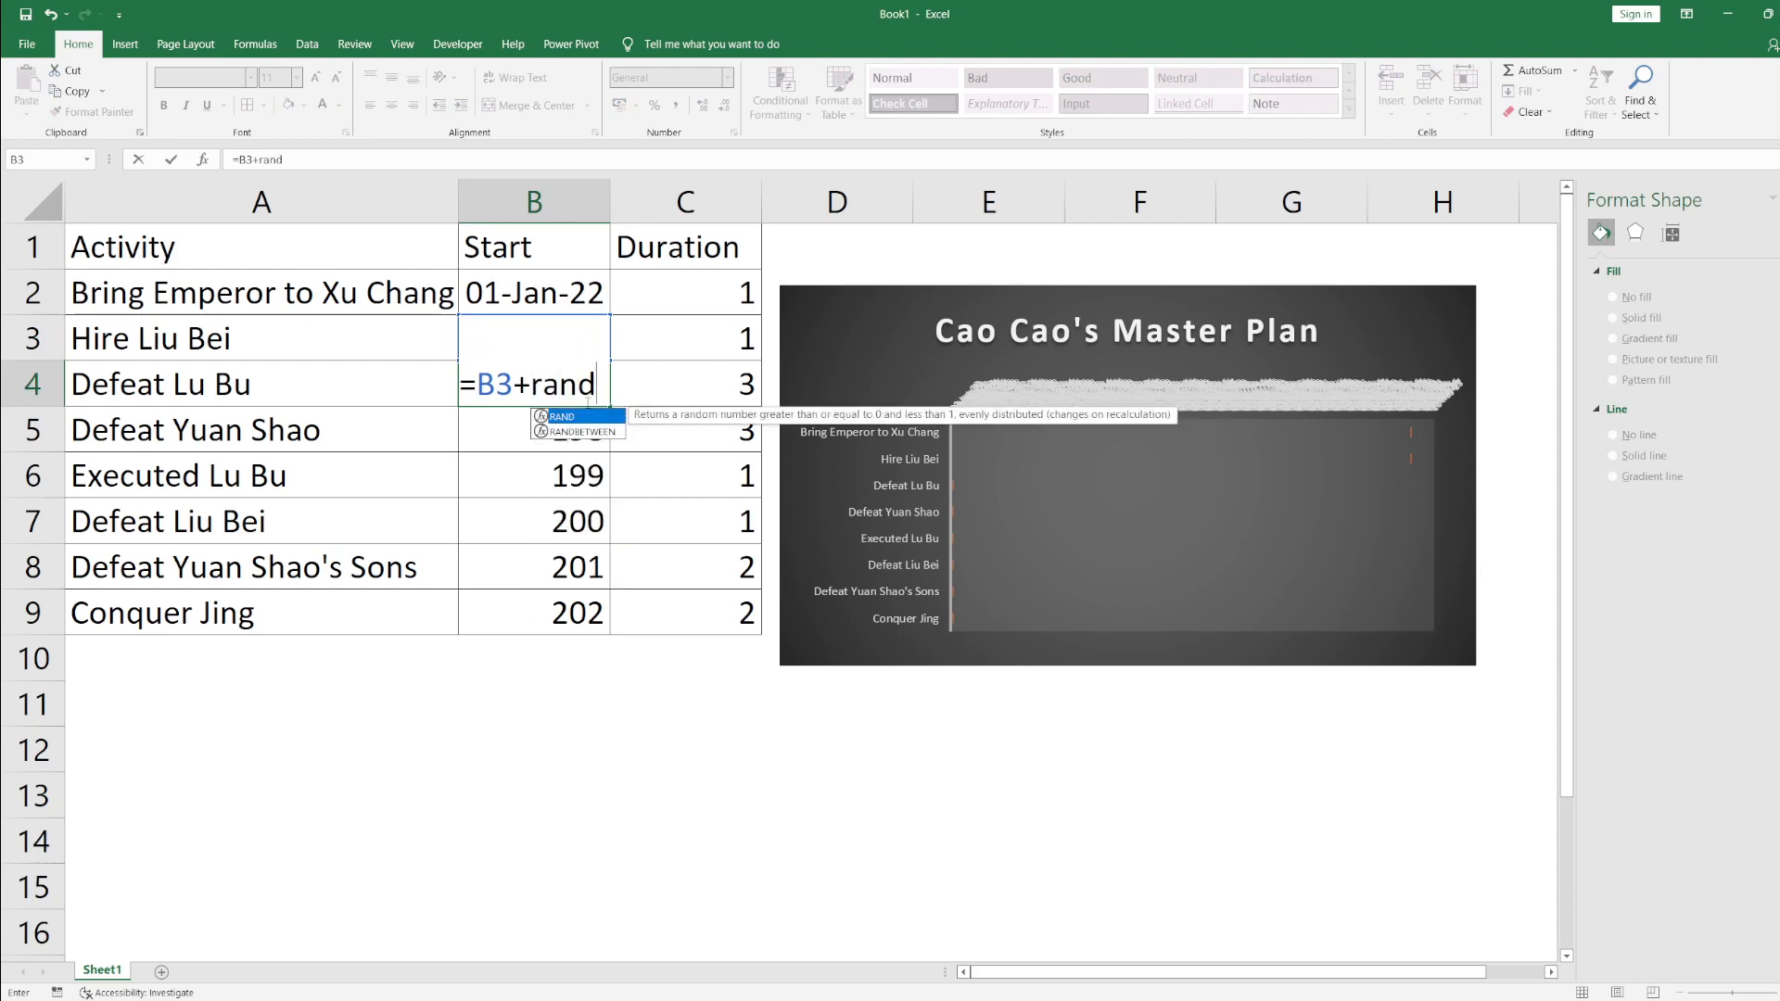
double_click(608, 431)
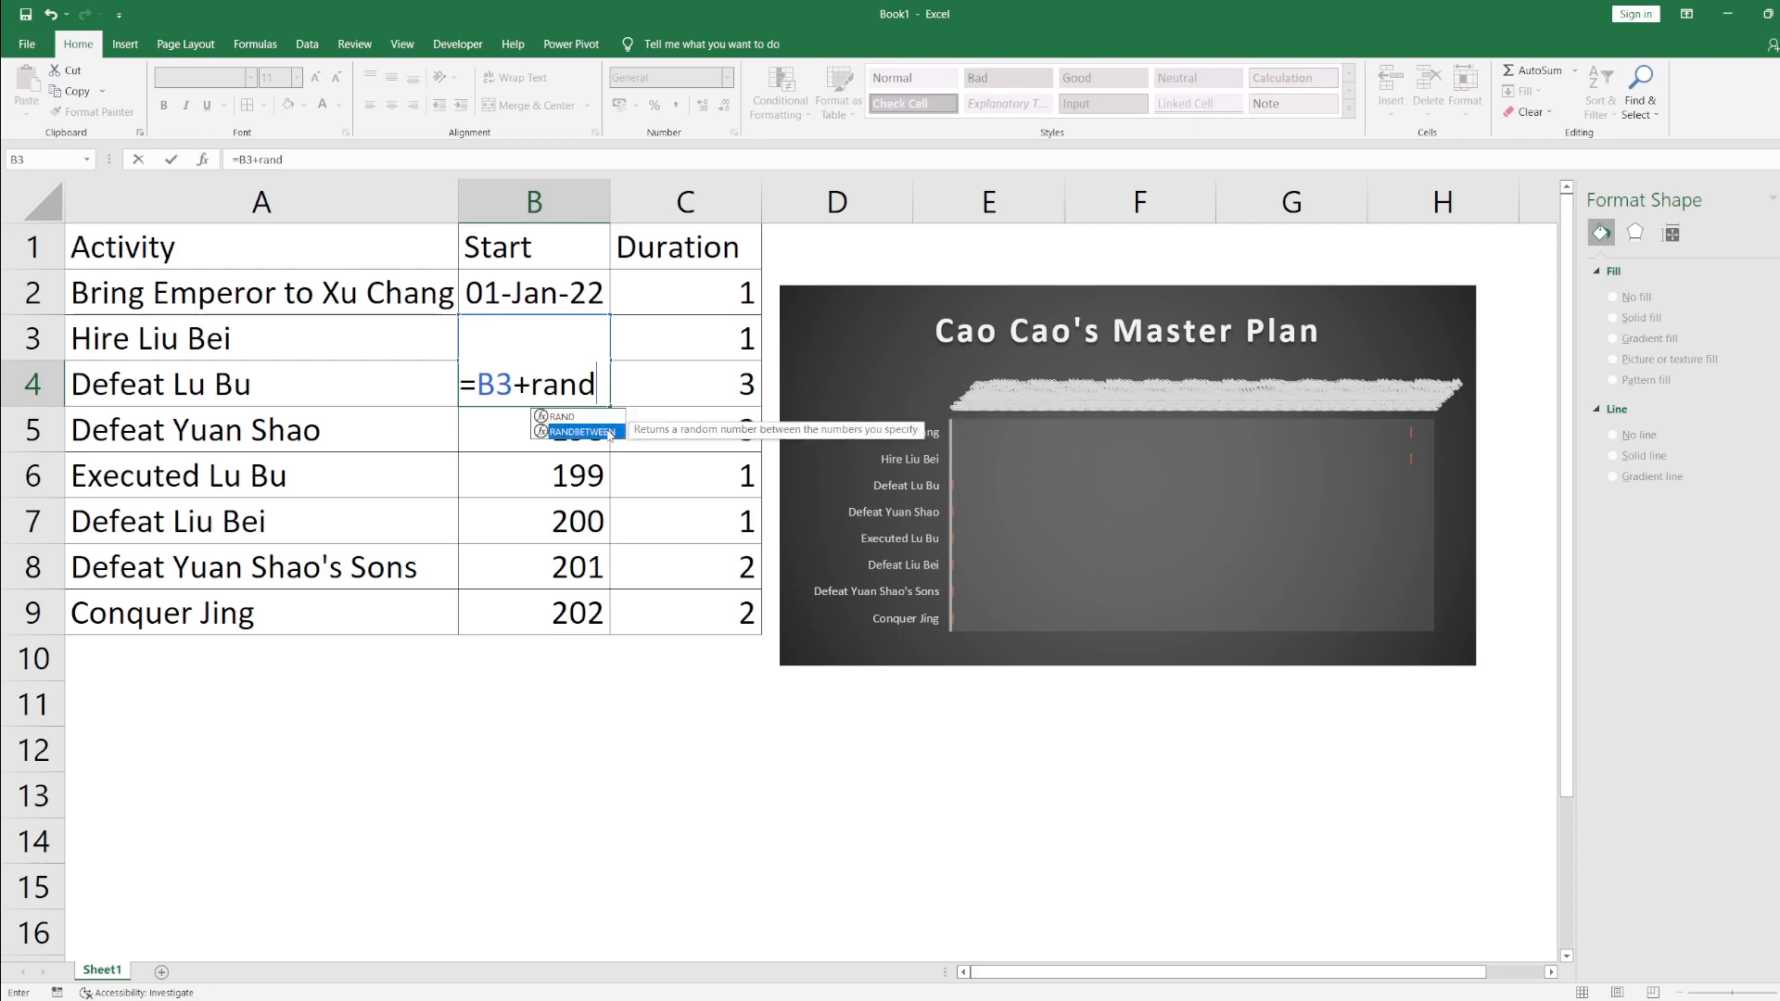
left_click(386, 156)
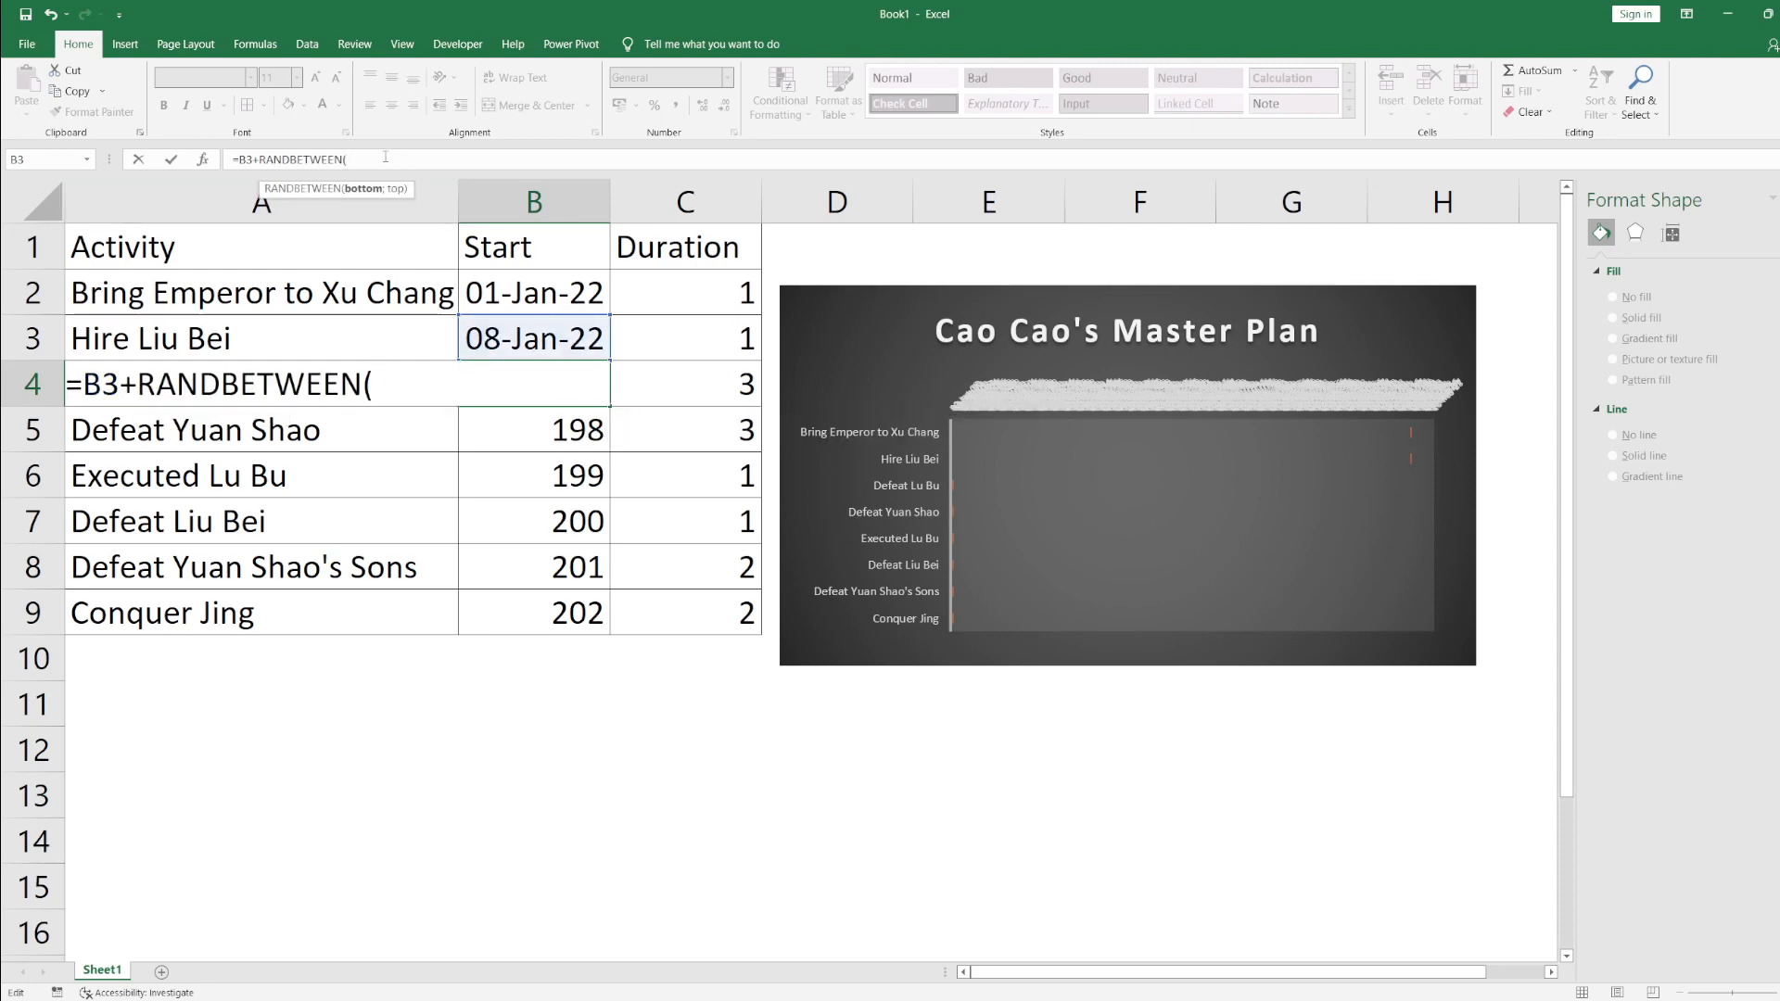
type("7;30)")
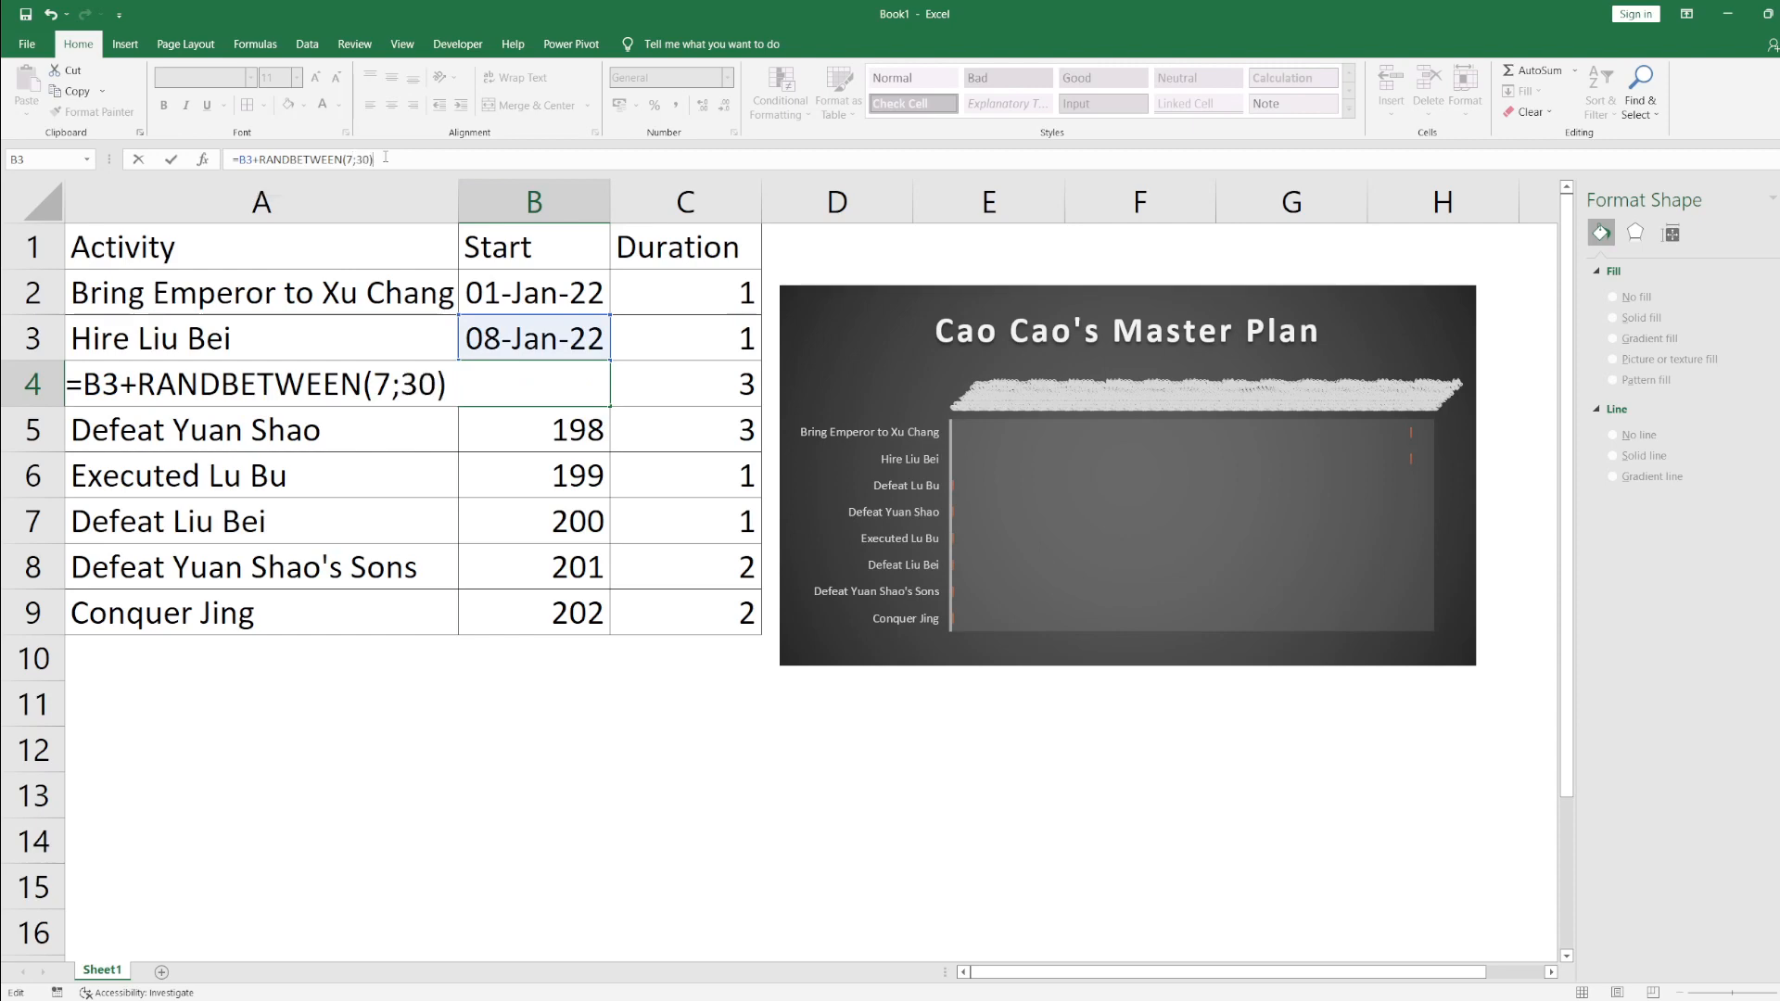
key("Return")
Step: Fill the random start date formula from cell B4 down to cell B9
key("Up")
key("ctrl+c")
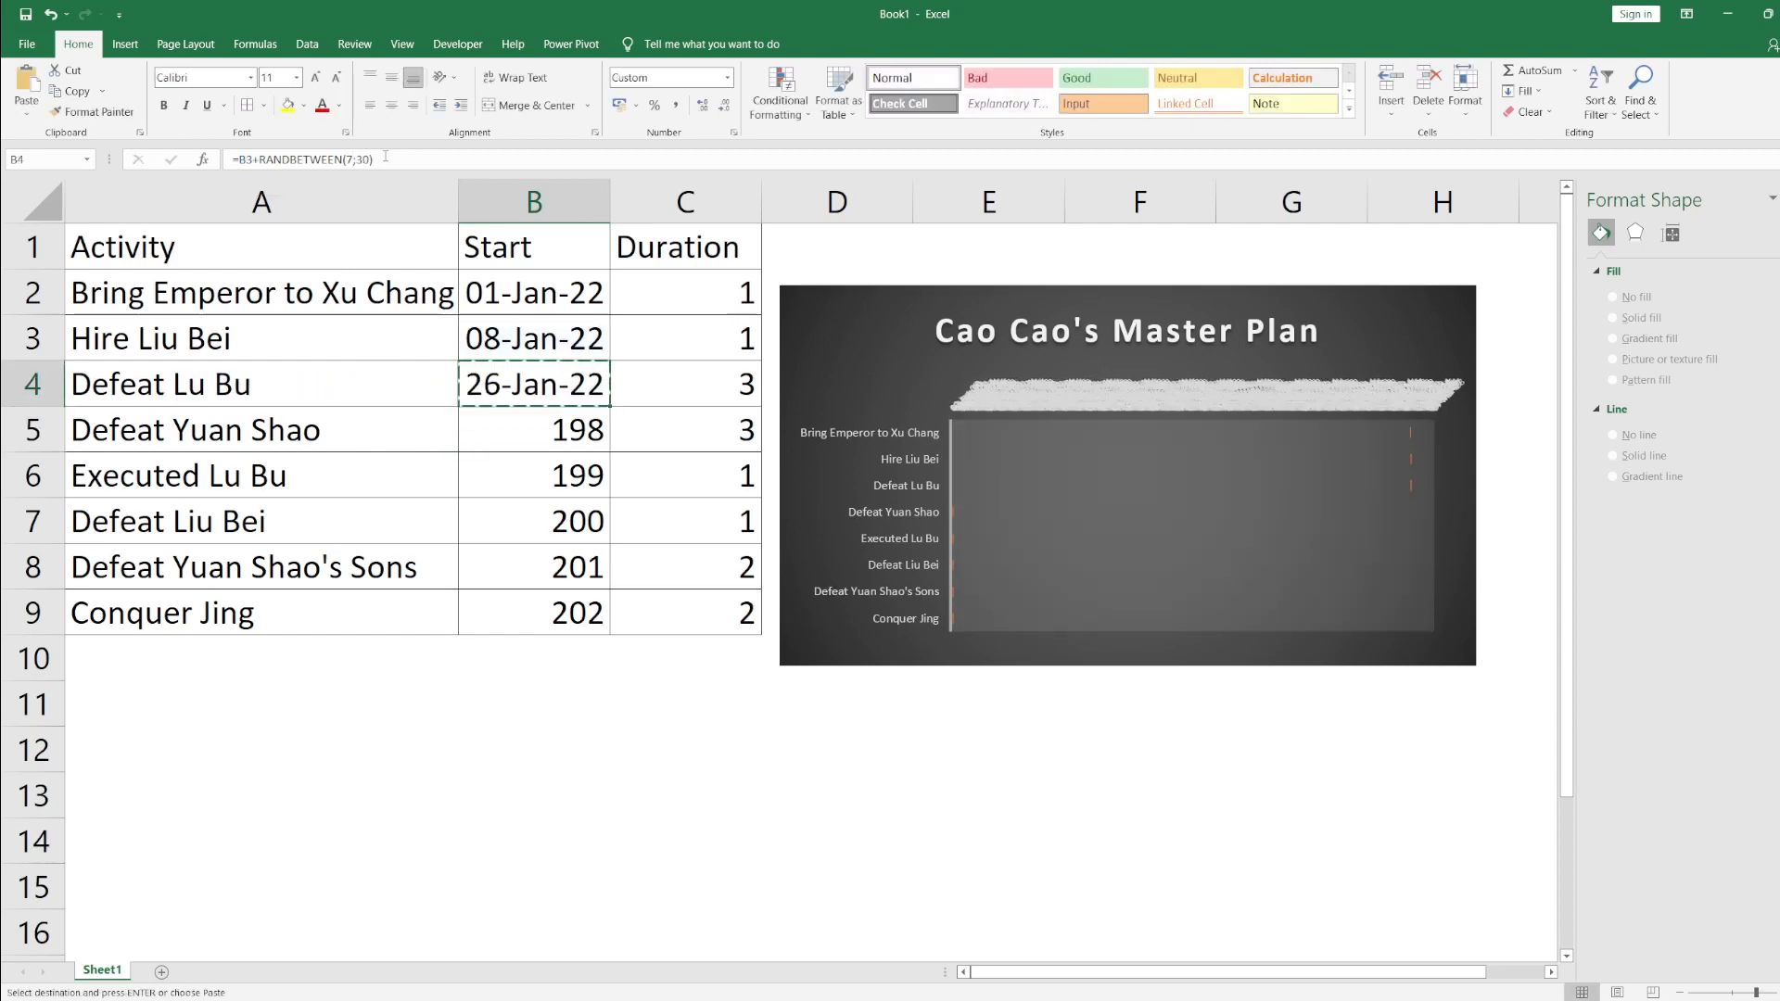
left_click_drag(609, 406, 575, 624)
Step: Convert the start dates in B2:B9 to fixed values by copying the range and pasting it over itself as values
left_click(521, 290)
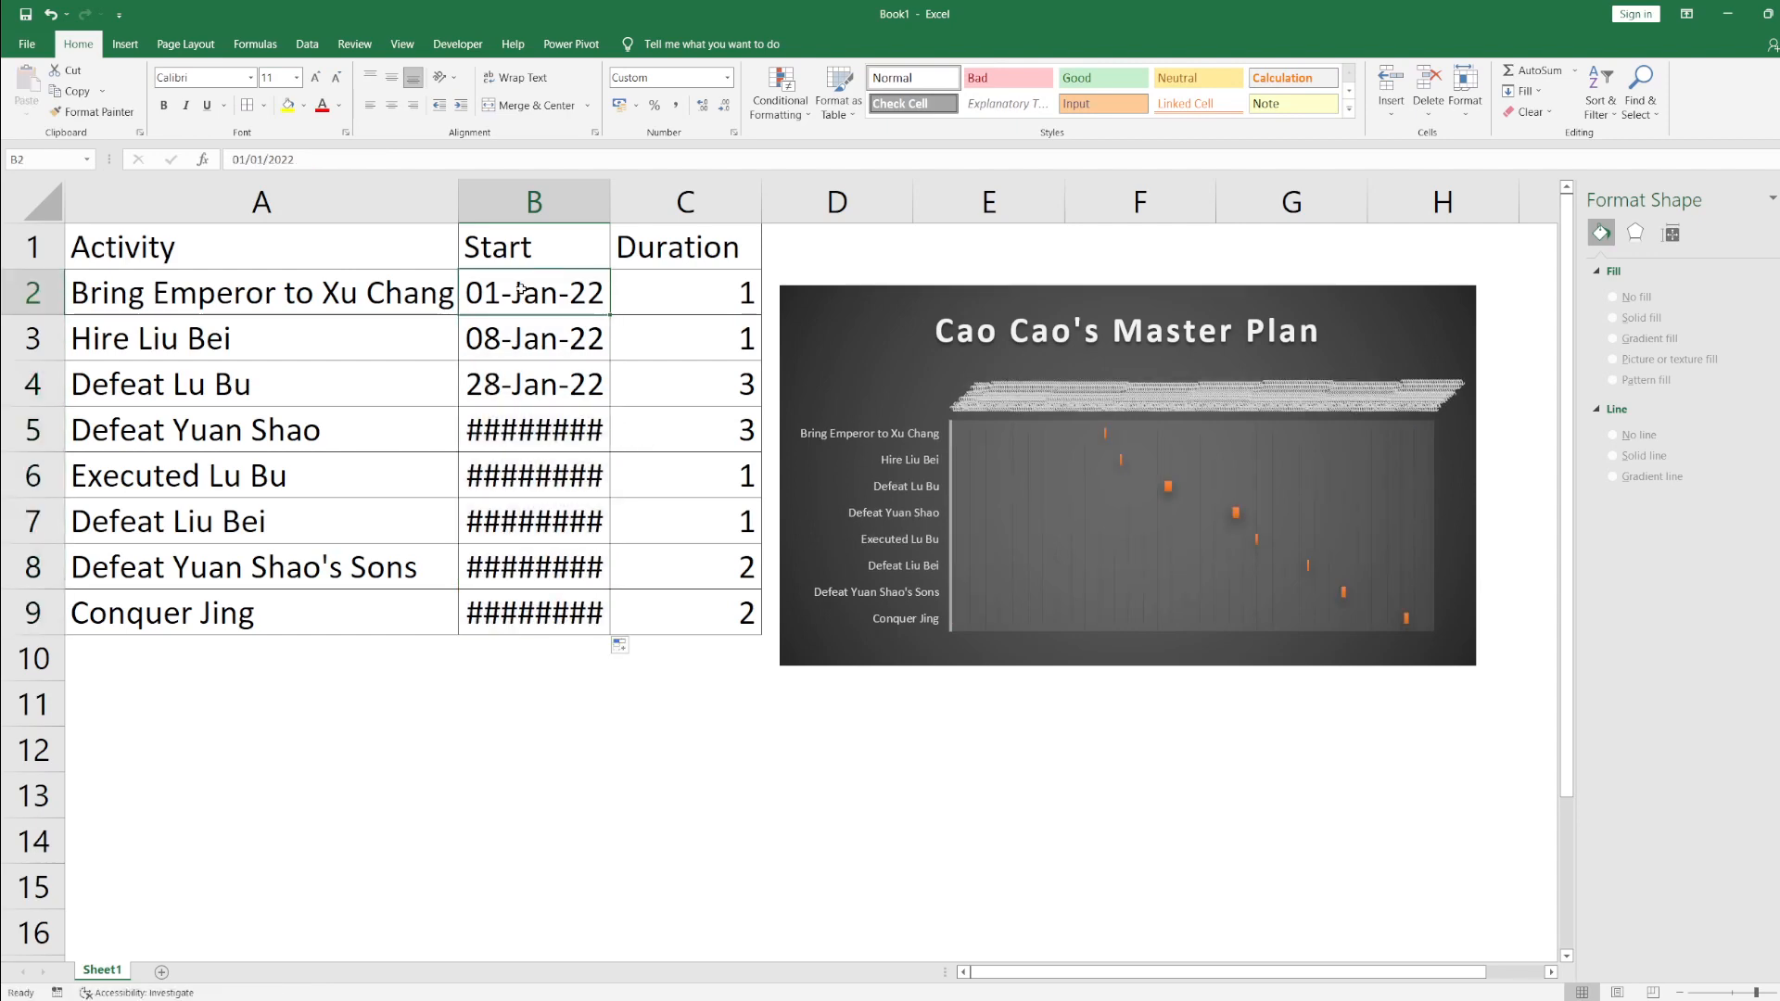
key("ctrl+shift+Down")
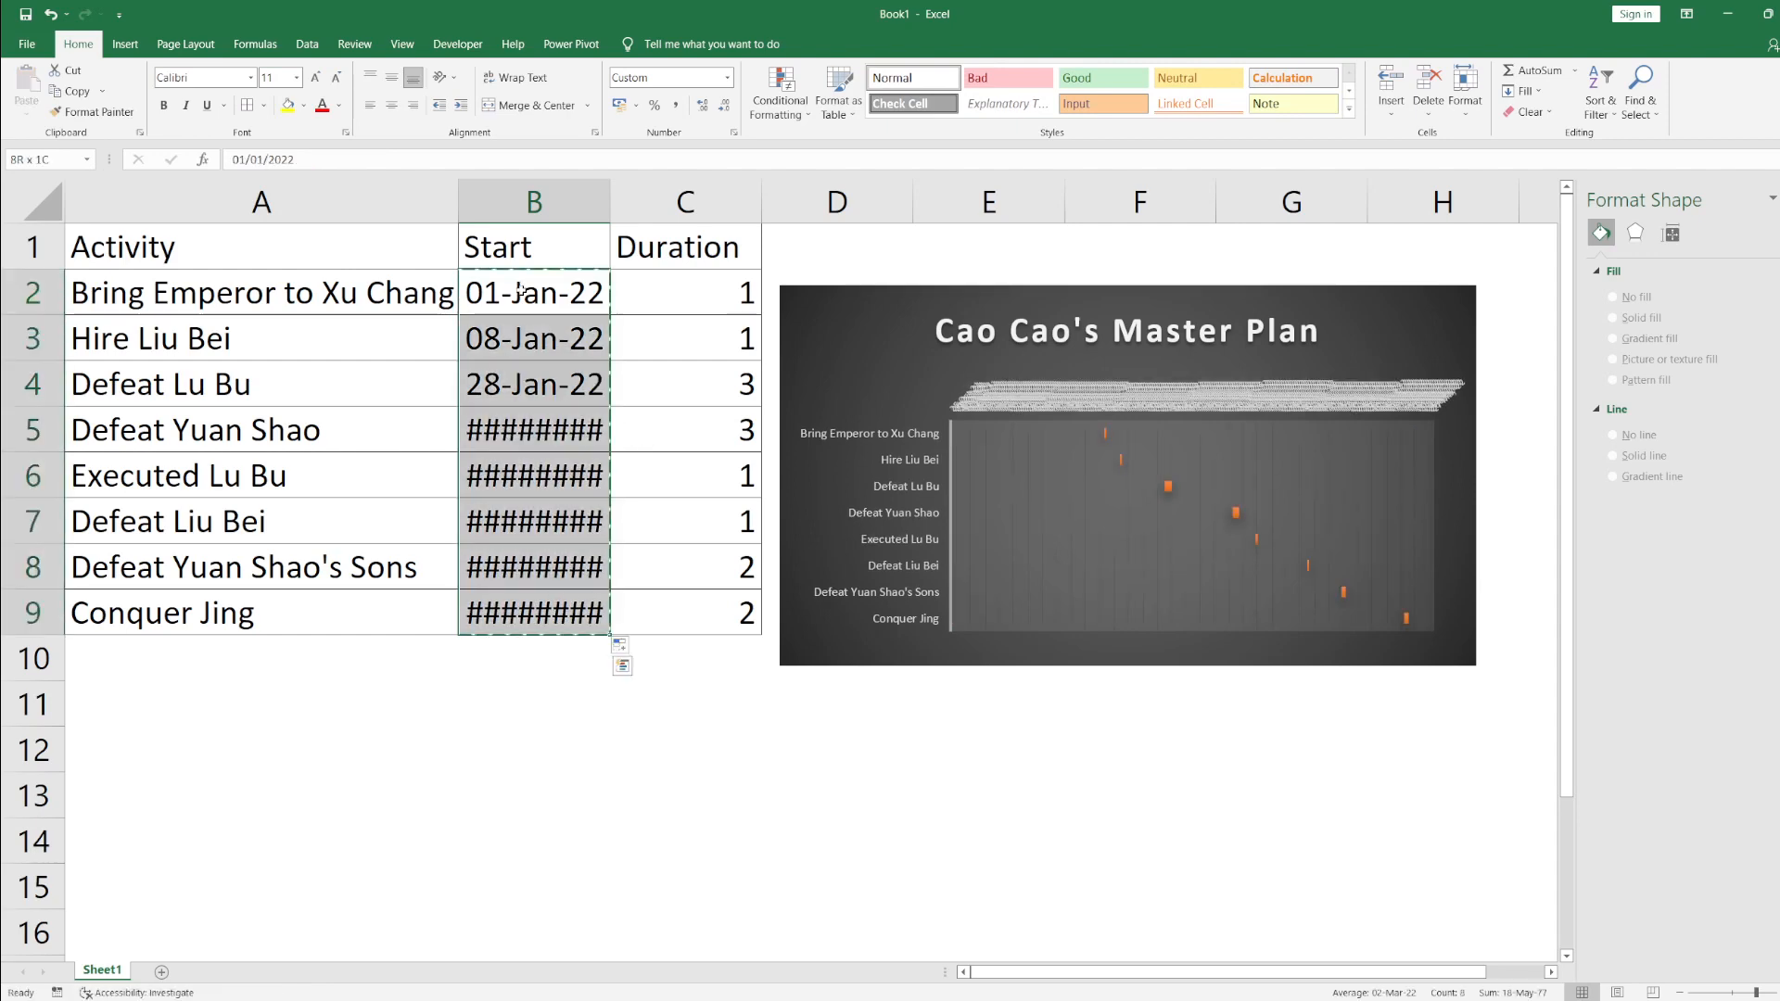
key("ctrl+c")
key("ctrl+v")
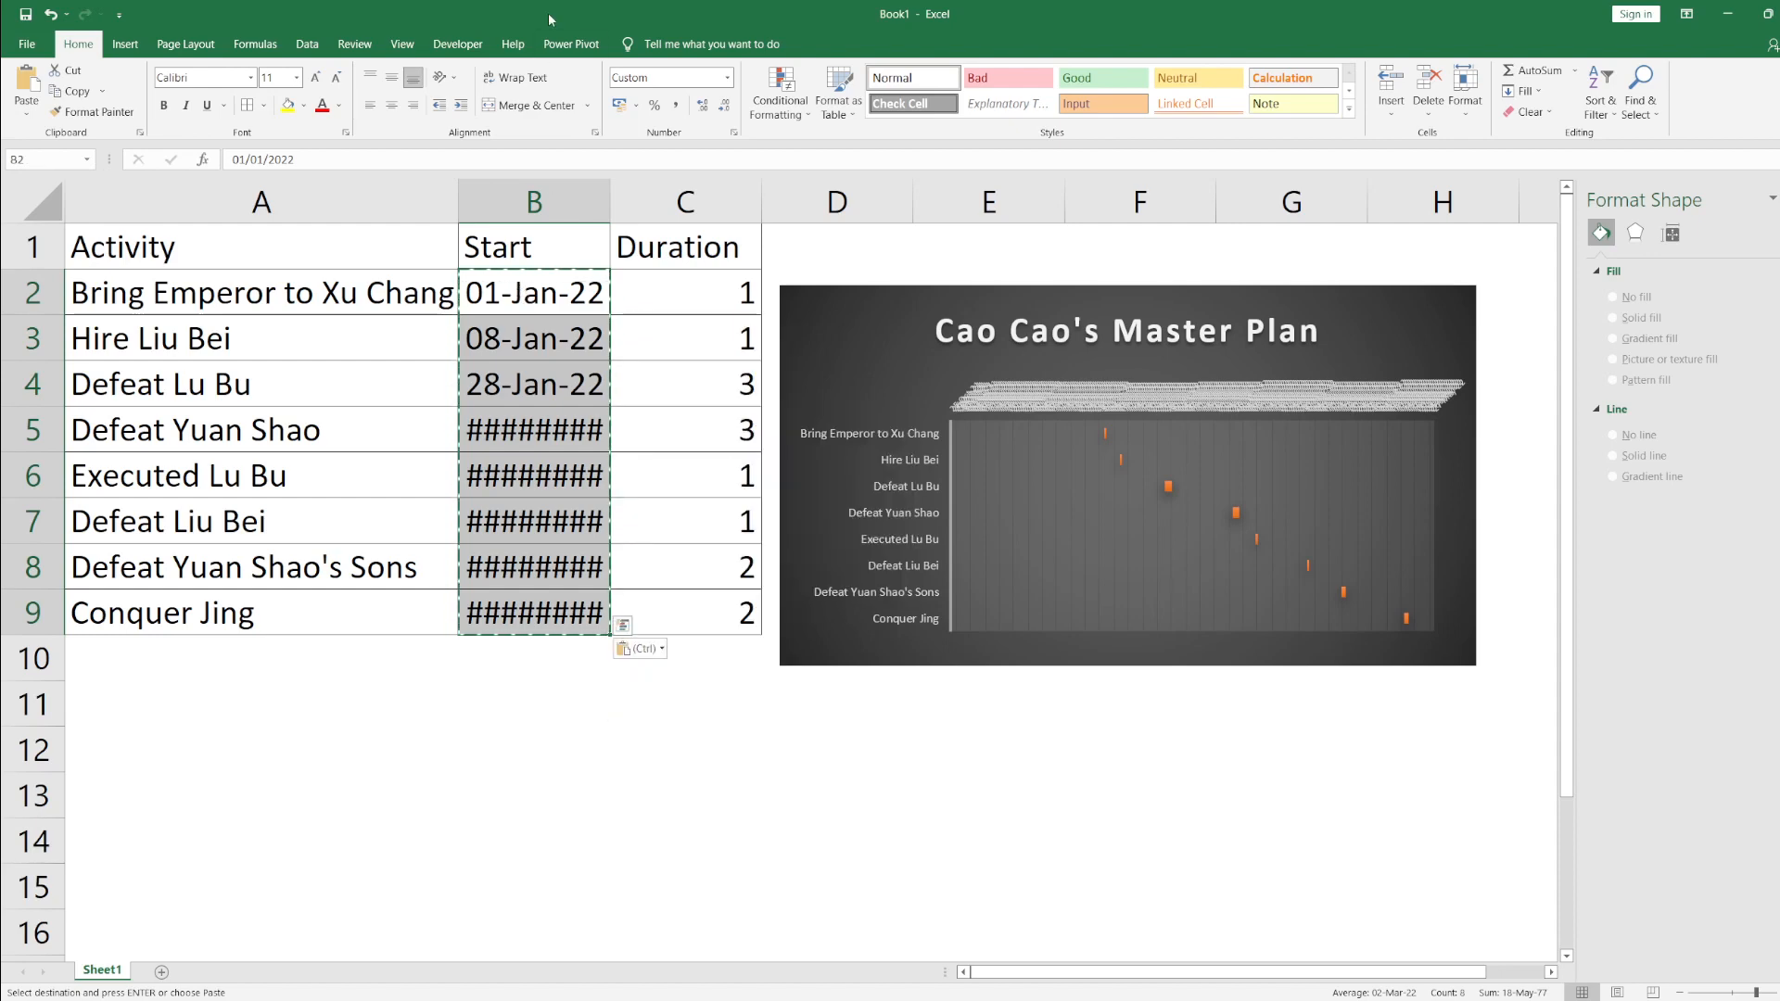
Step: Autofit the width of the Start column to its dates and clear the copy selection
double_click(612, 193)
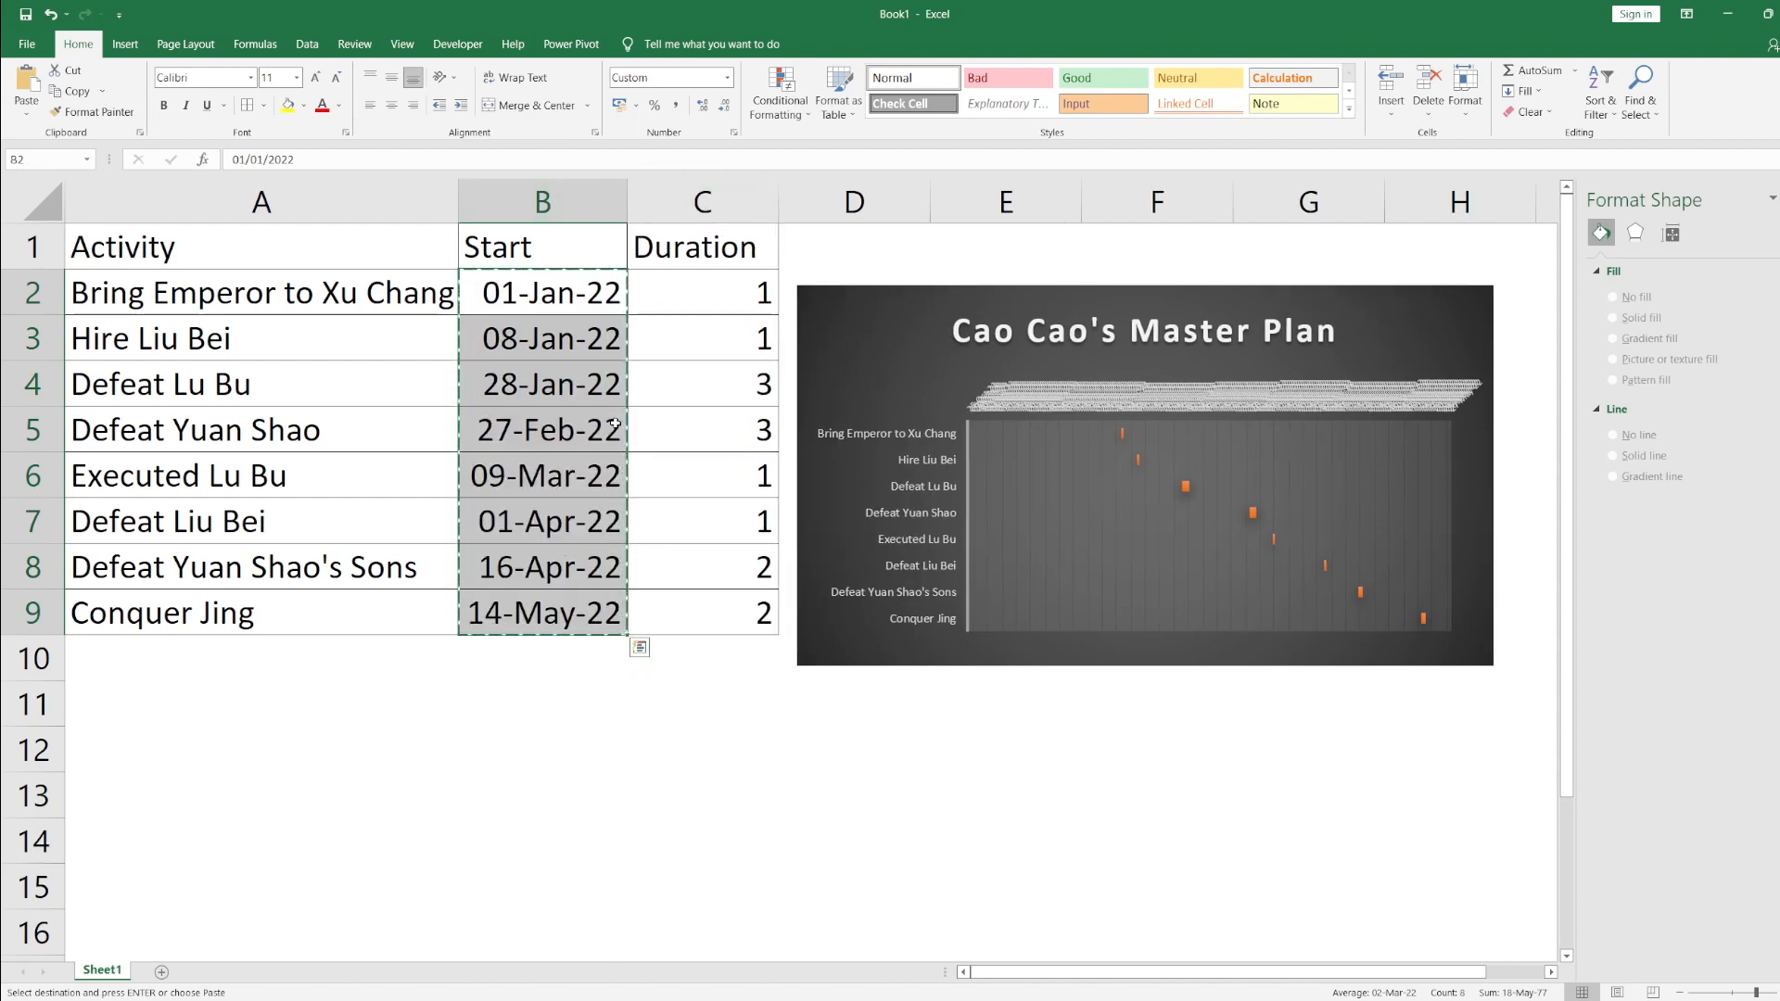
left_click(596, 442)
key("Escape")
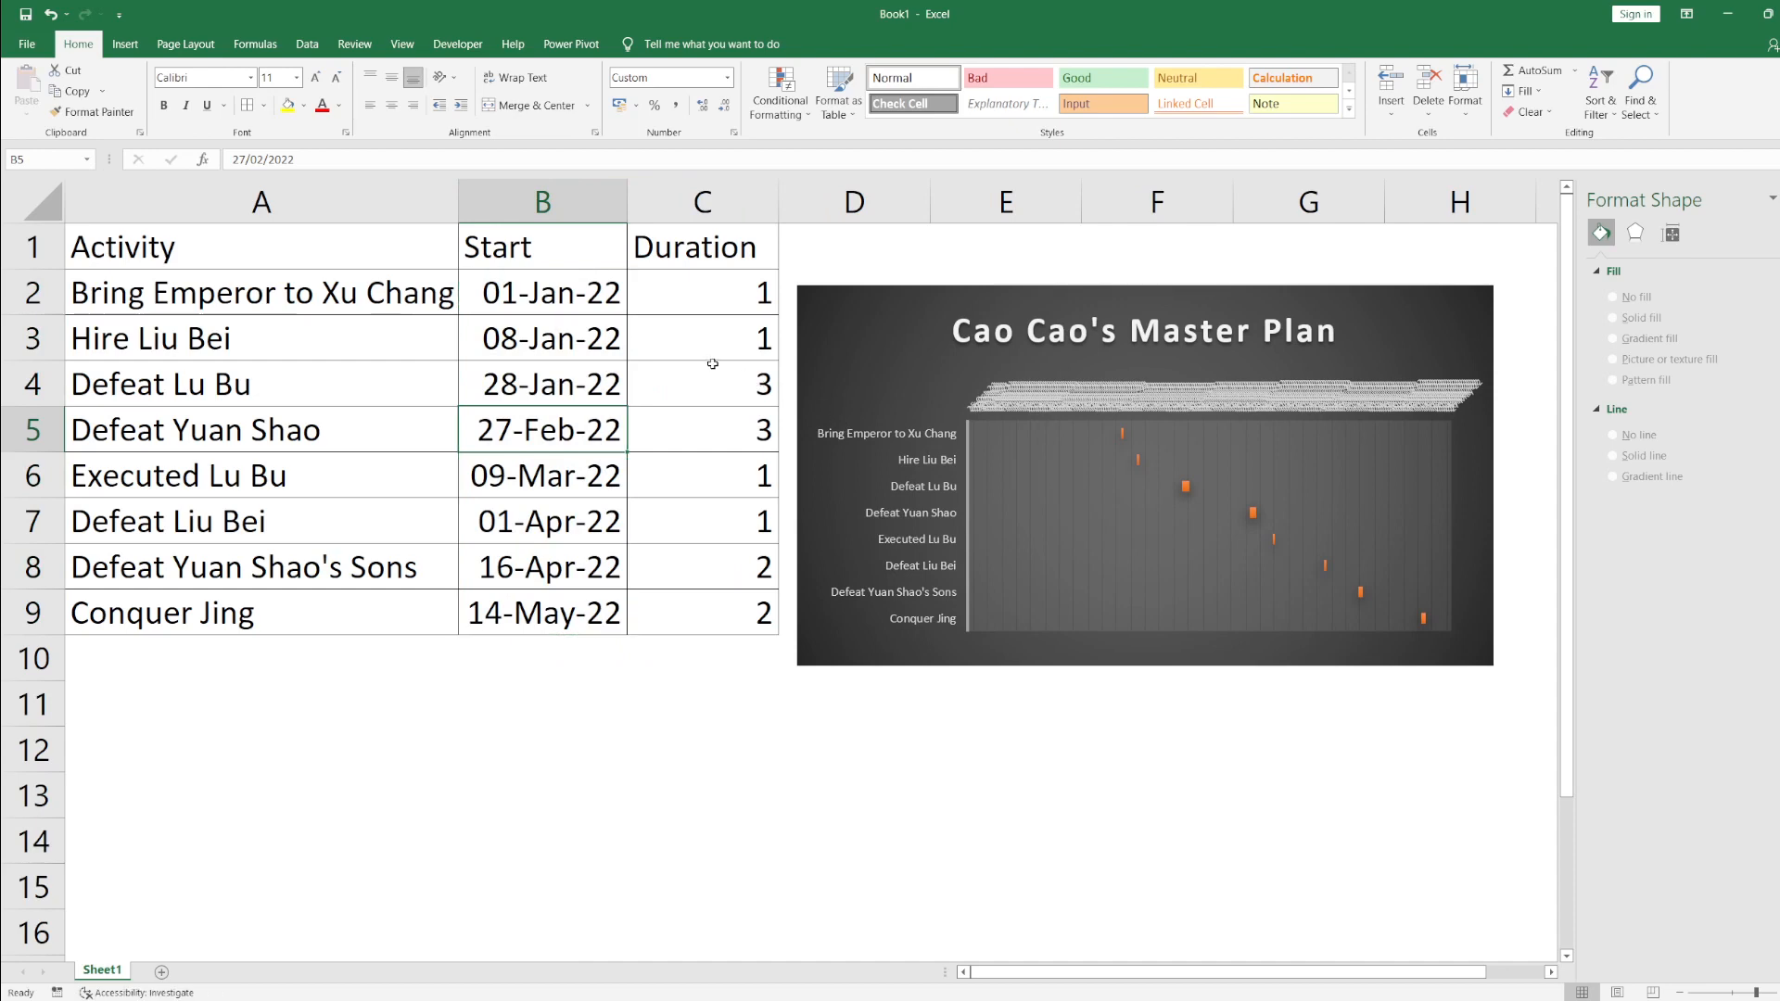
Step: Reset the major and minor units of the chart's horizontal date axis to automatic
left_click(1229, 394)
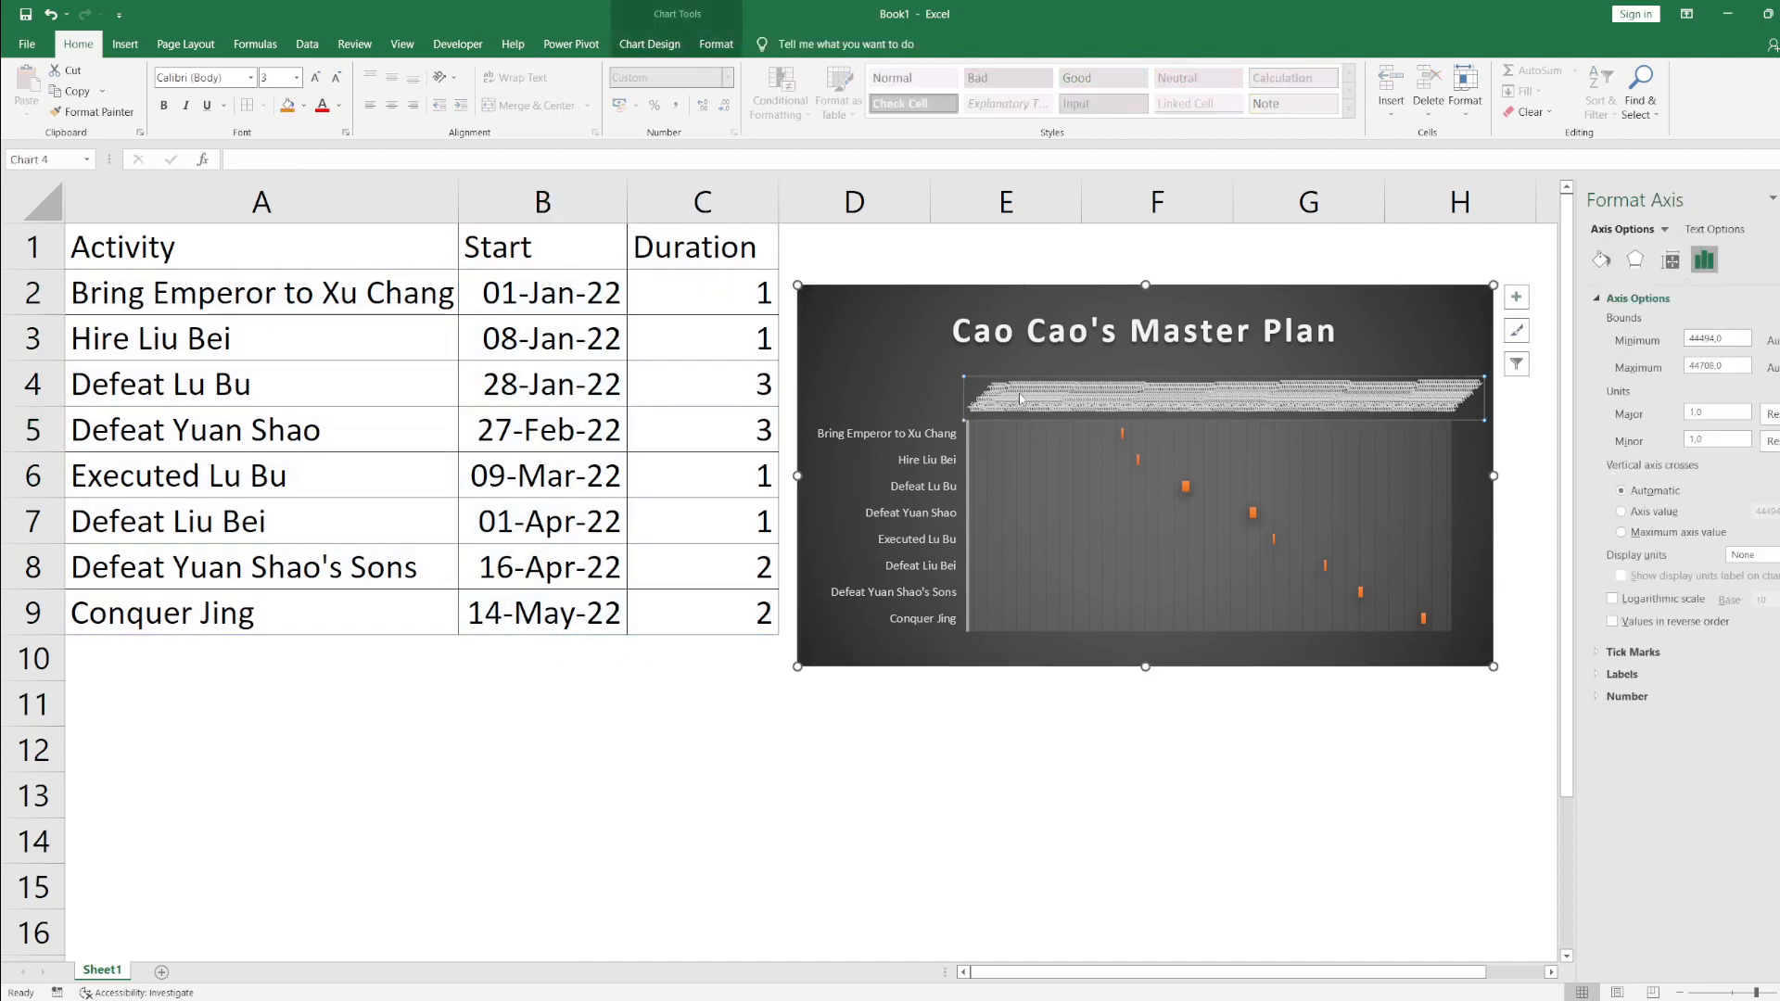
left_click(1771, 415)
left_click(1772, 441)
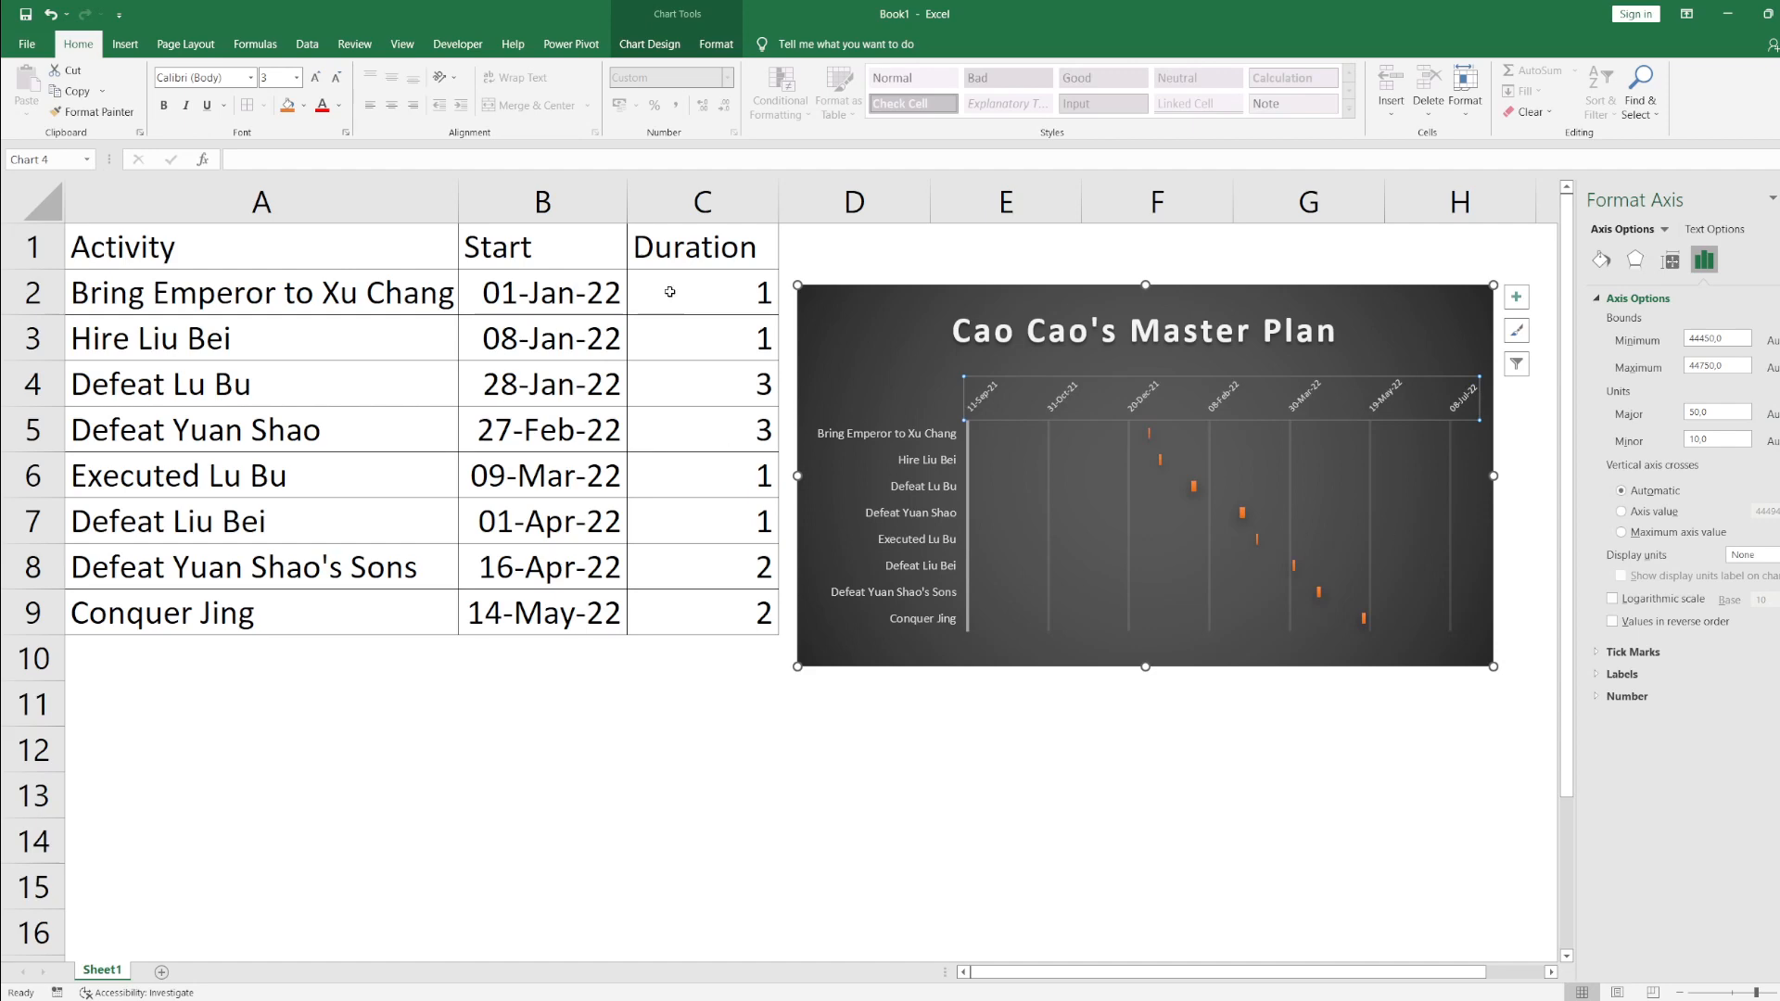
Step: Set the duration of Bring Emperor to Xu Chang in cell C2 to 7
left_click(699, 291)
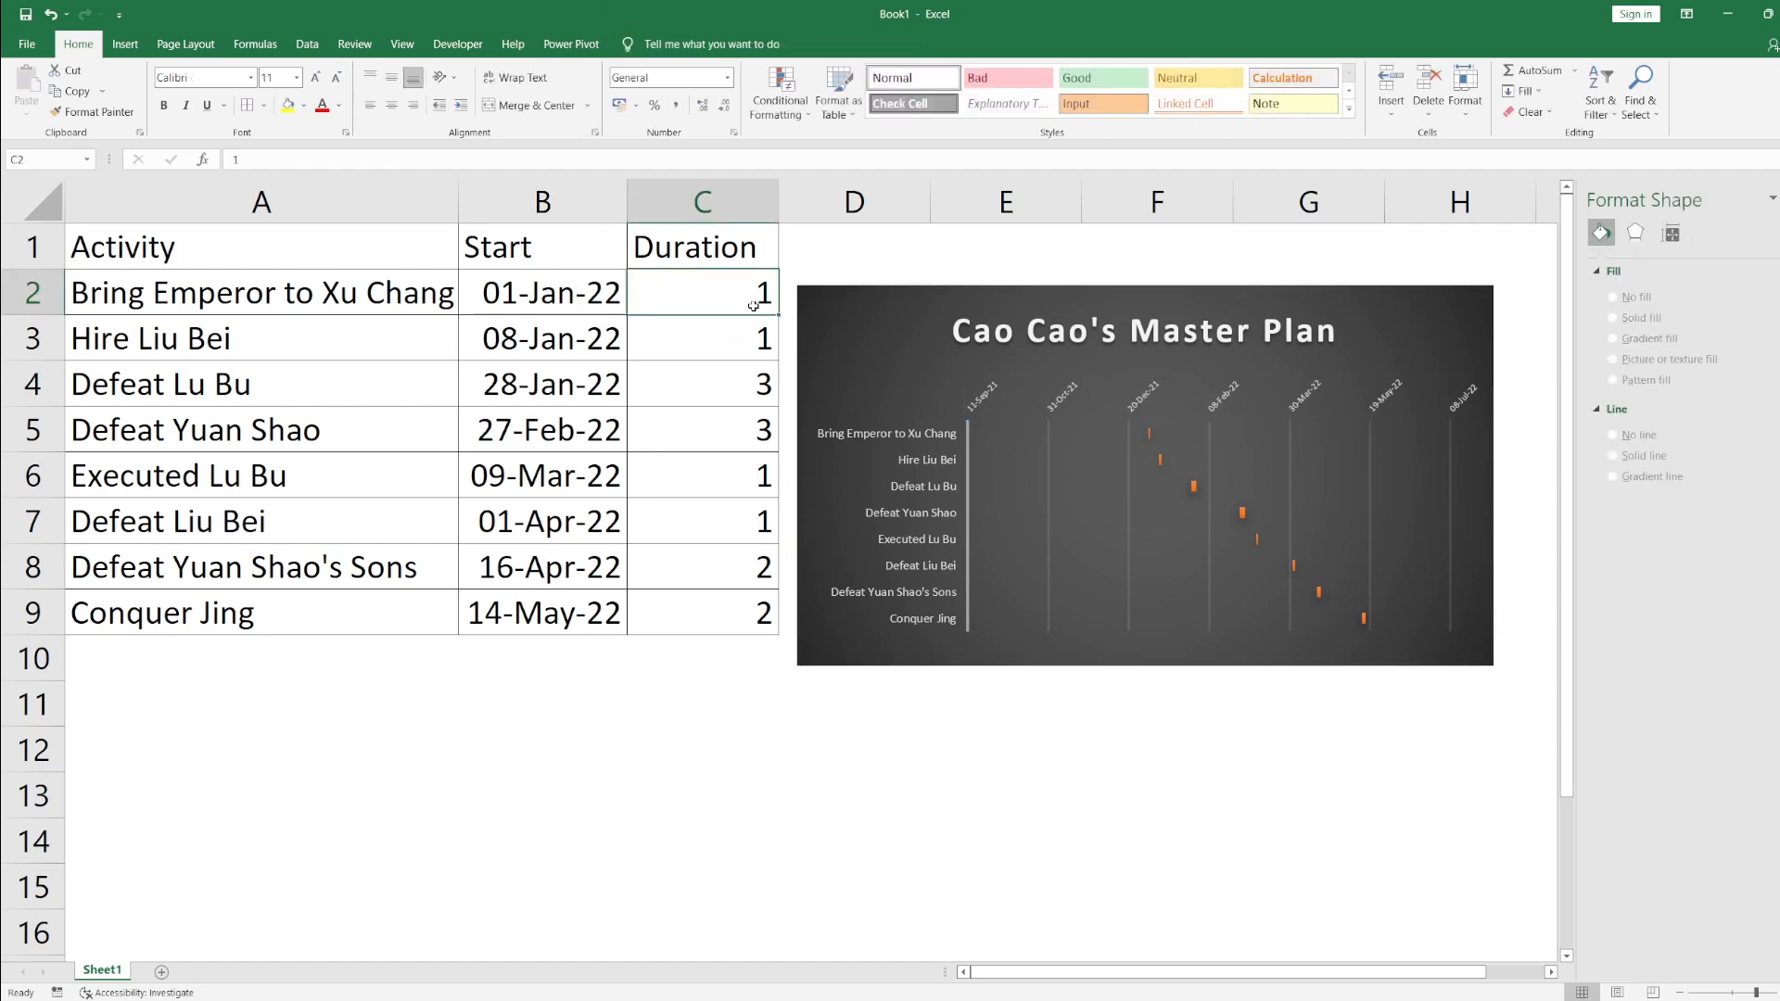
type("7")
key("Return")
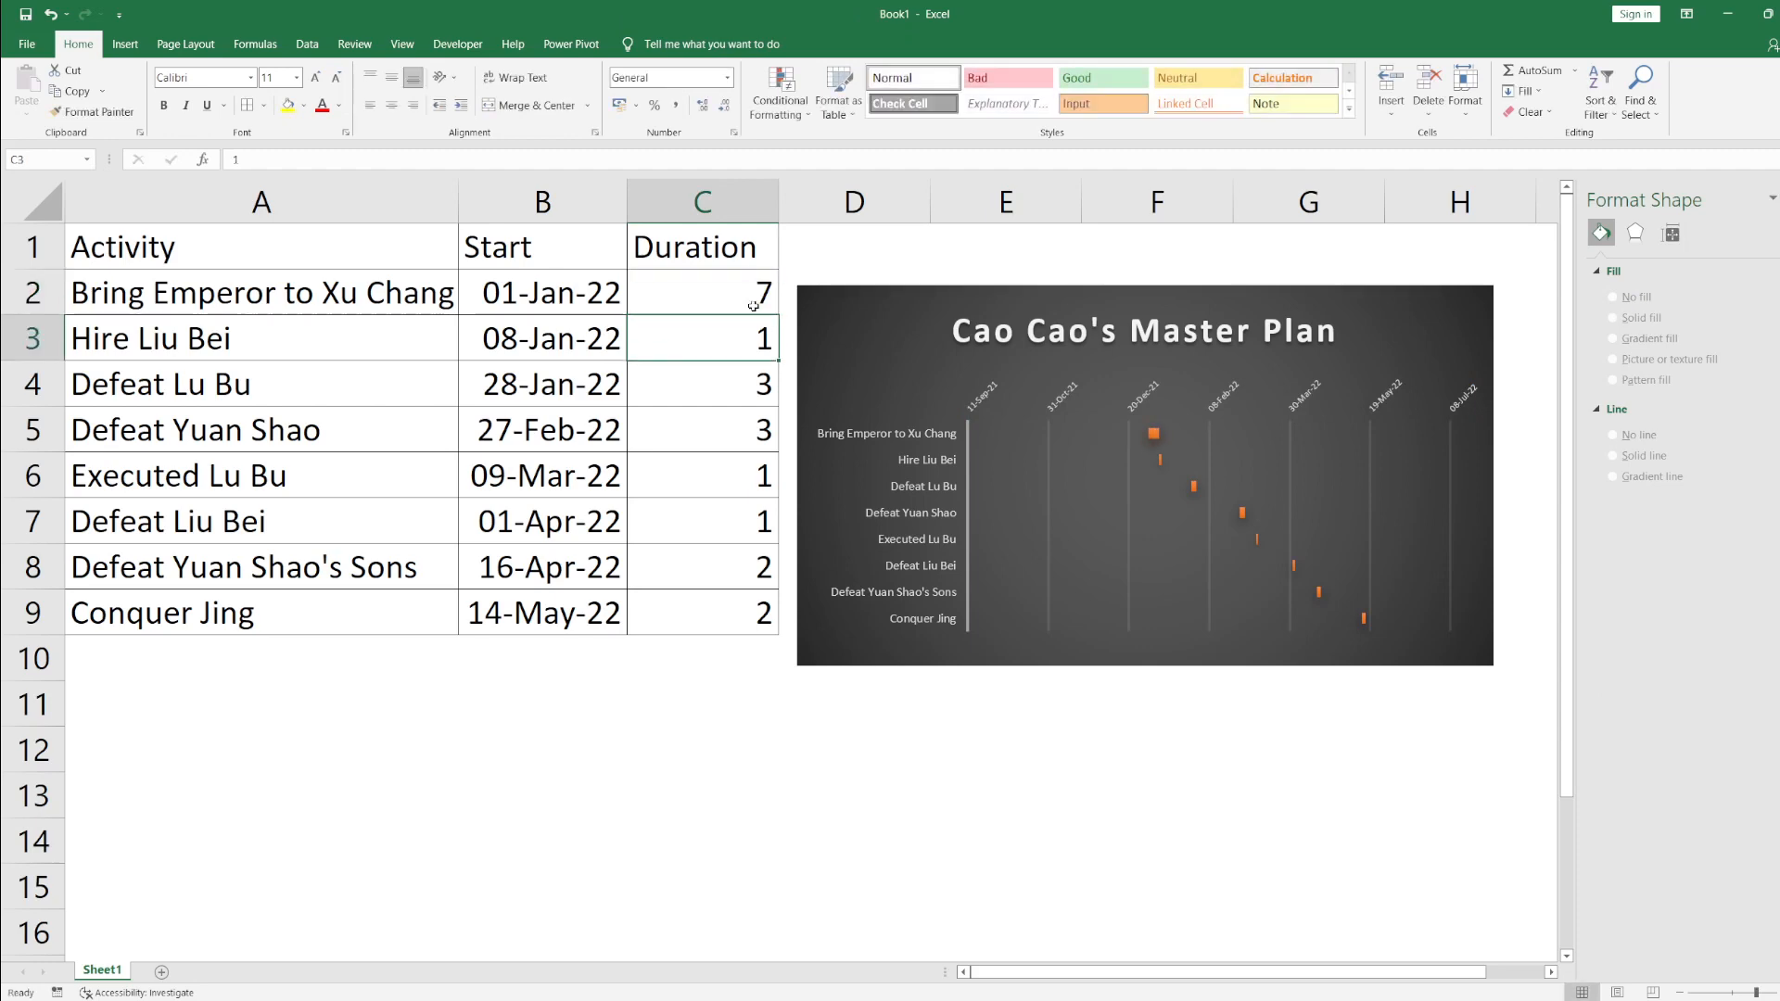